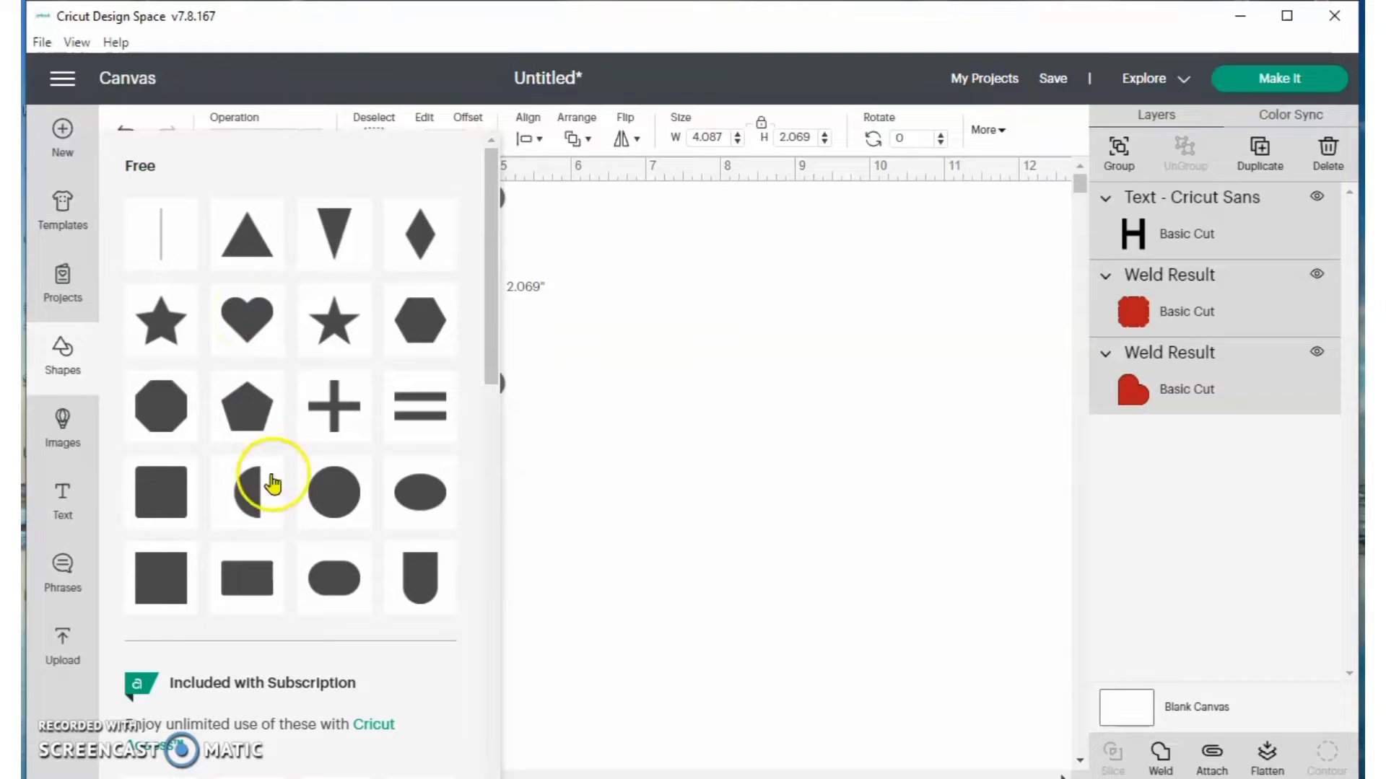
Insert a pennant shape in the open canvas area and add a duplicate of it rotated 90 degrees
left_click(421, 580)
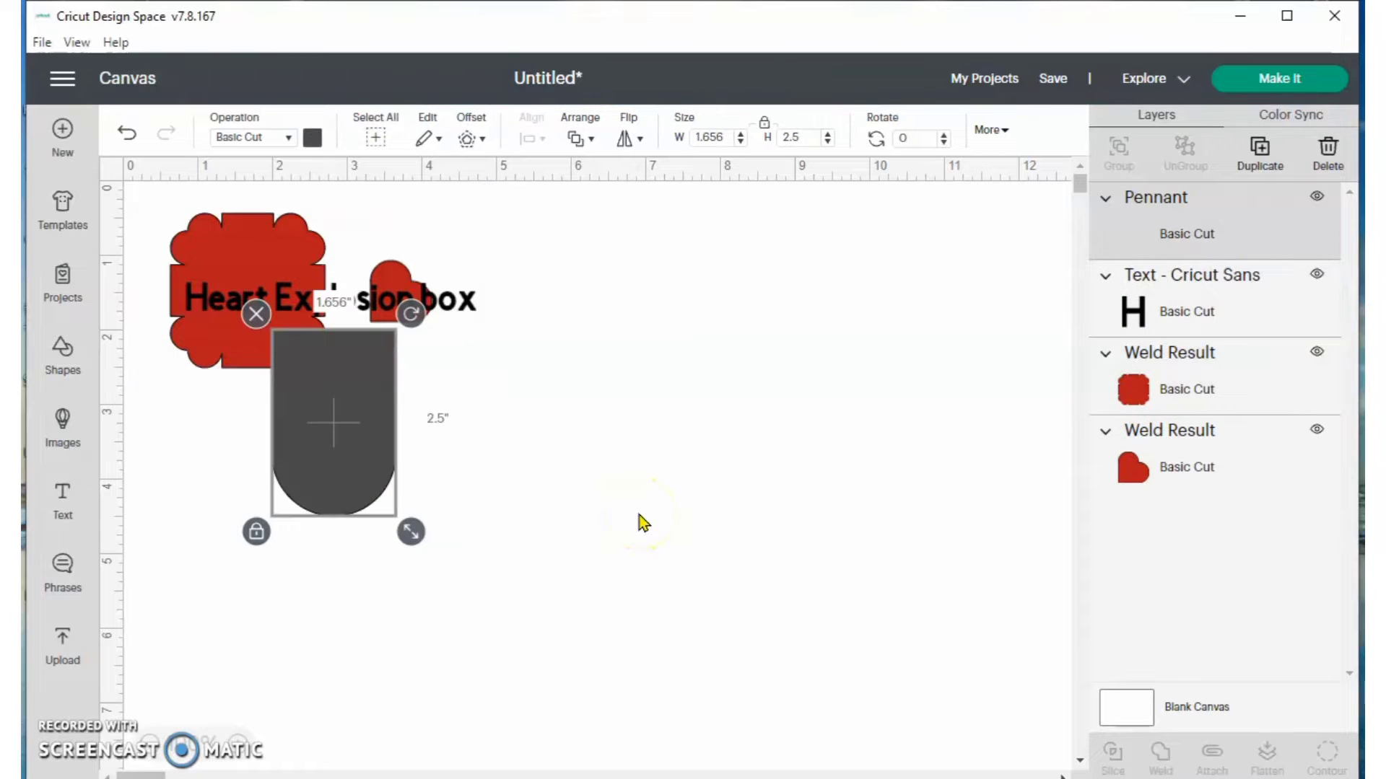
left_click_drag(314, 370, 547, 402)
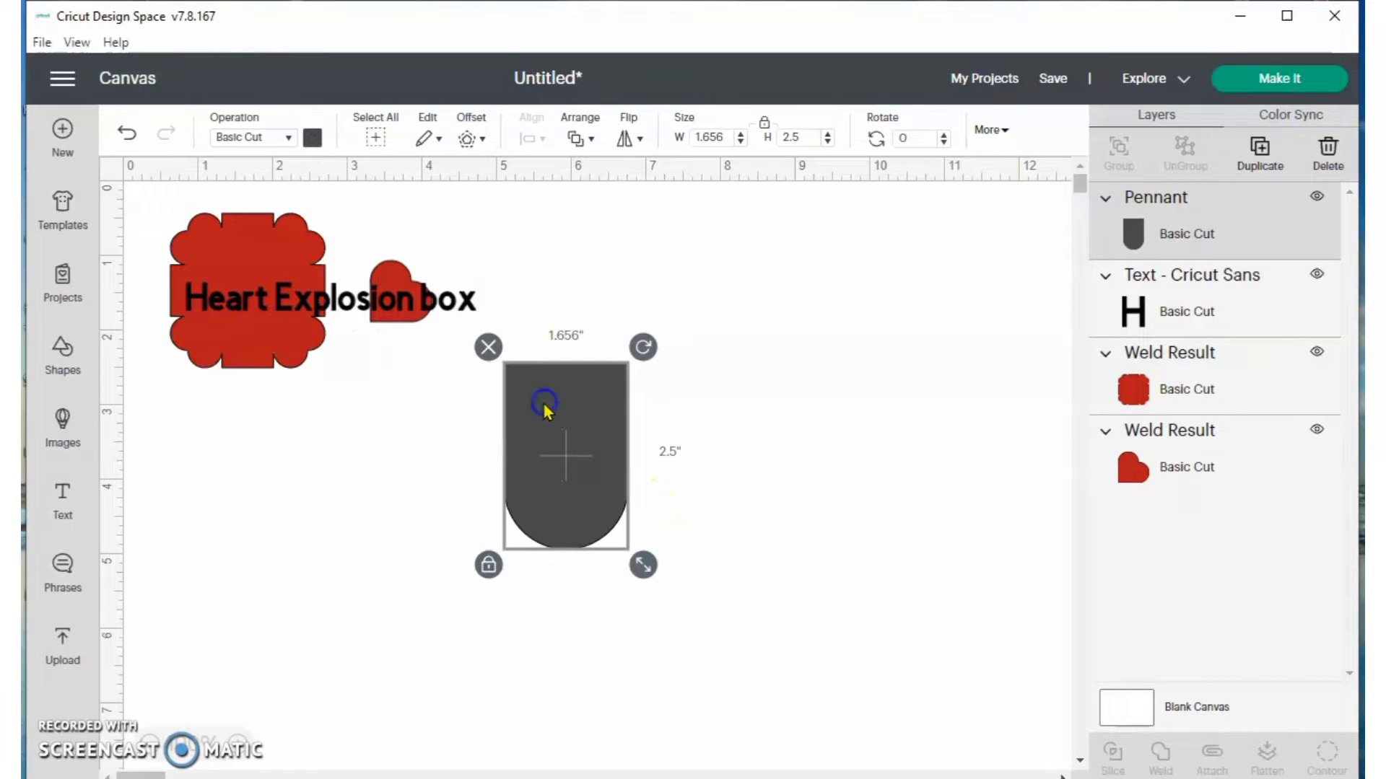
left_click(1255, 168)
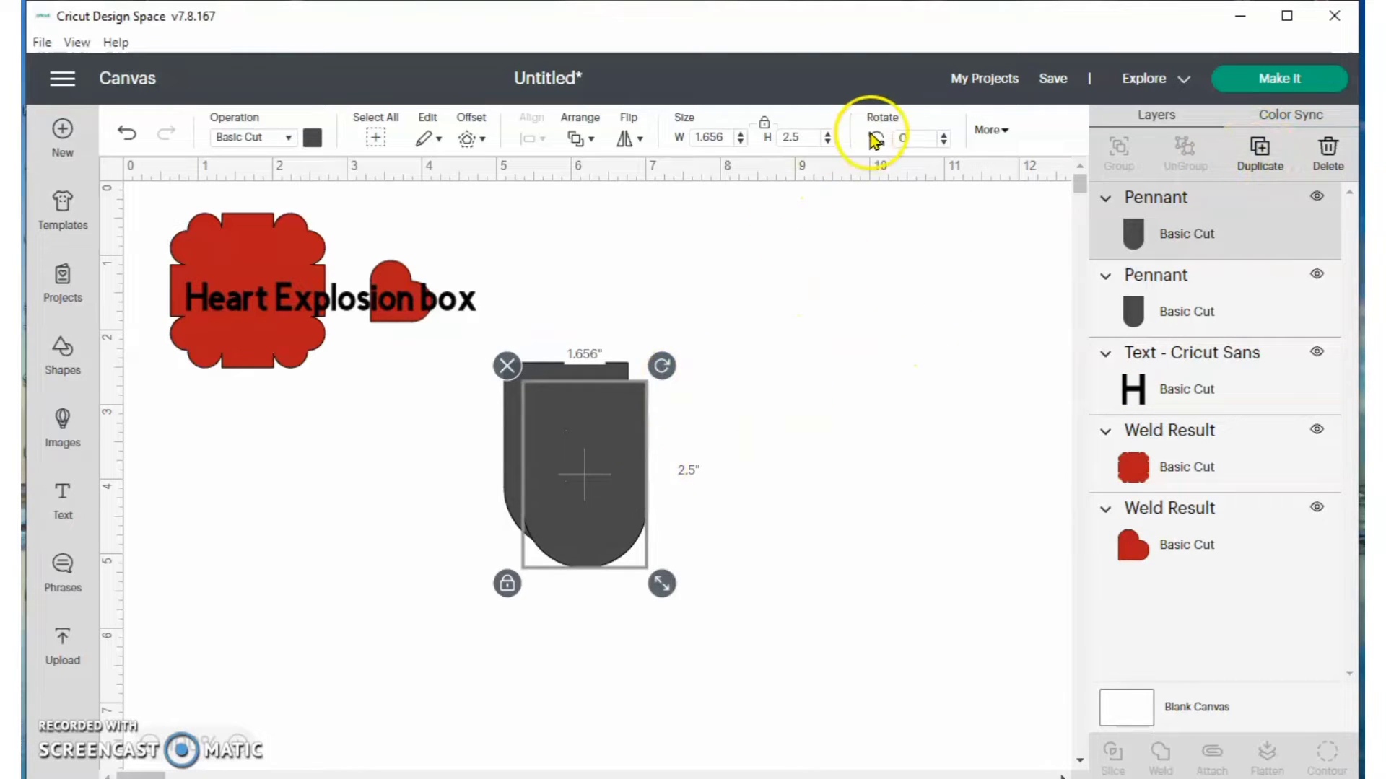
left_click(913, 138)
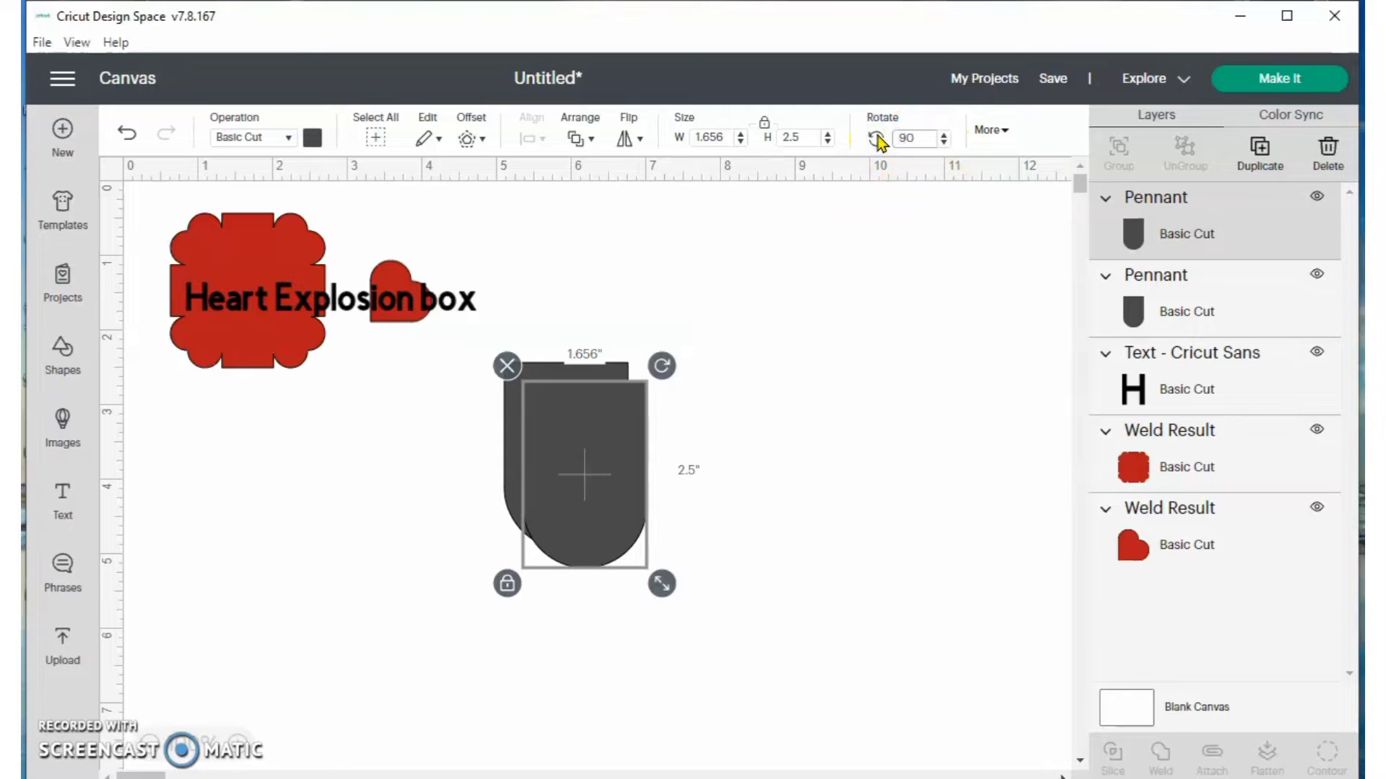
key("Return")
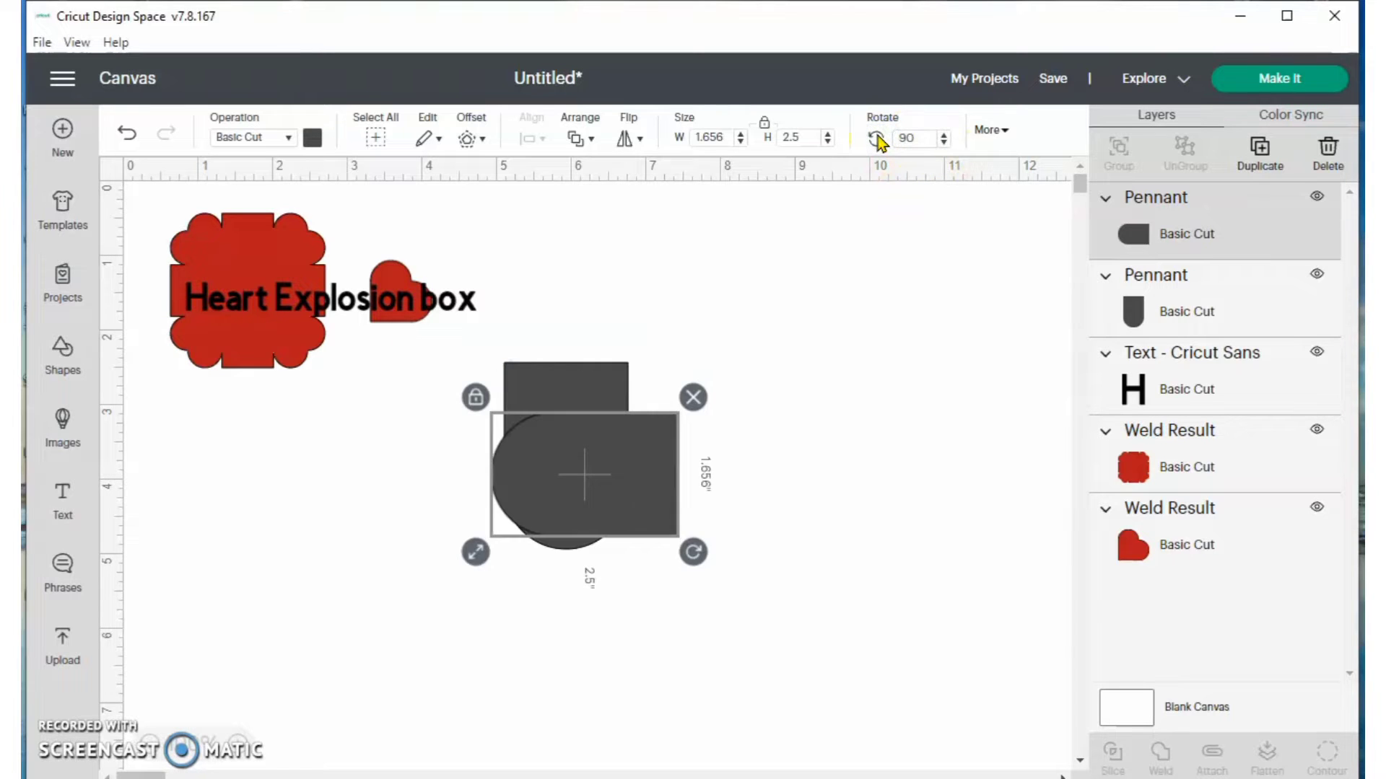
Align the upright and rotated pennants with each other along their right and top edges
left_click(593, 371)
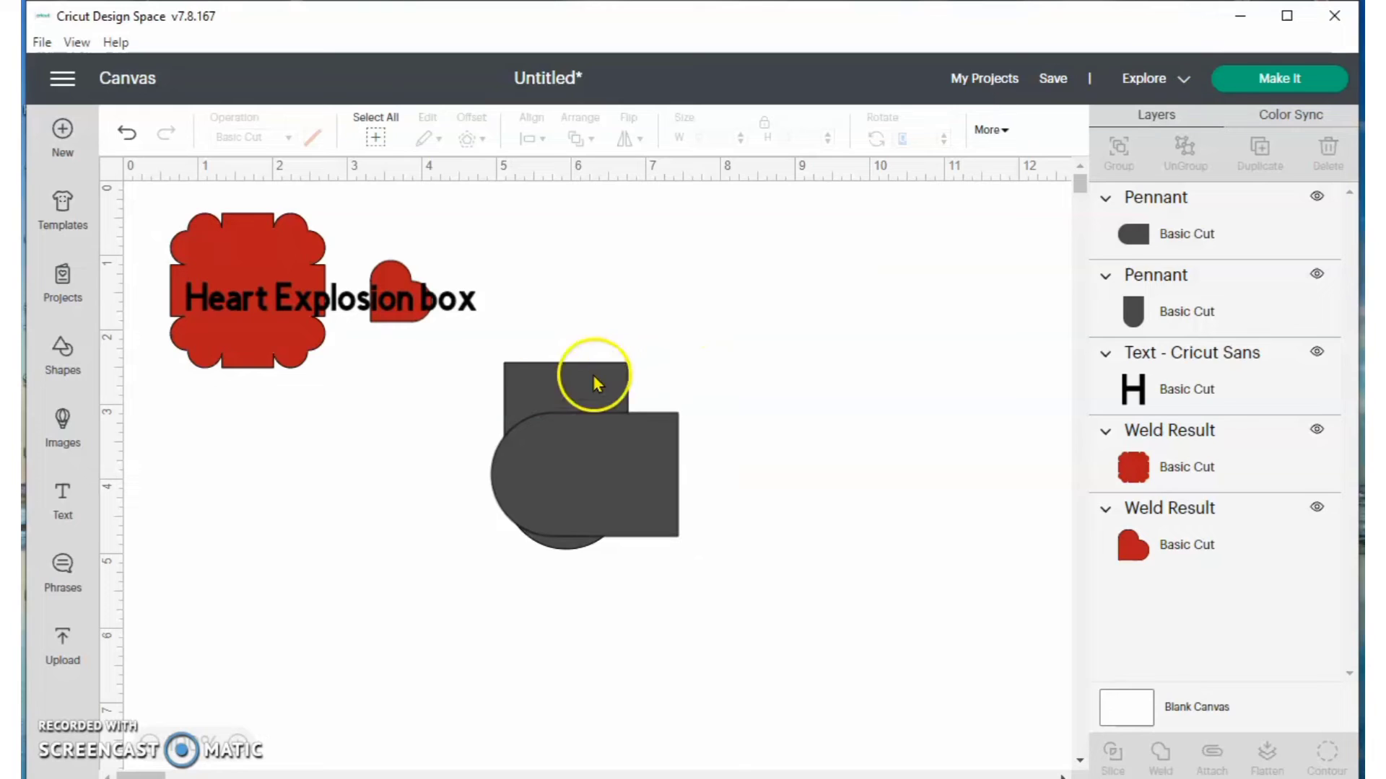
left_click_drag(689, 337, 350, 591)
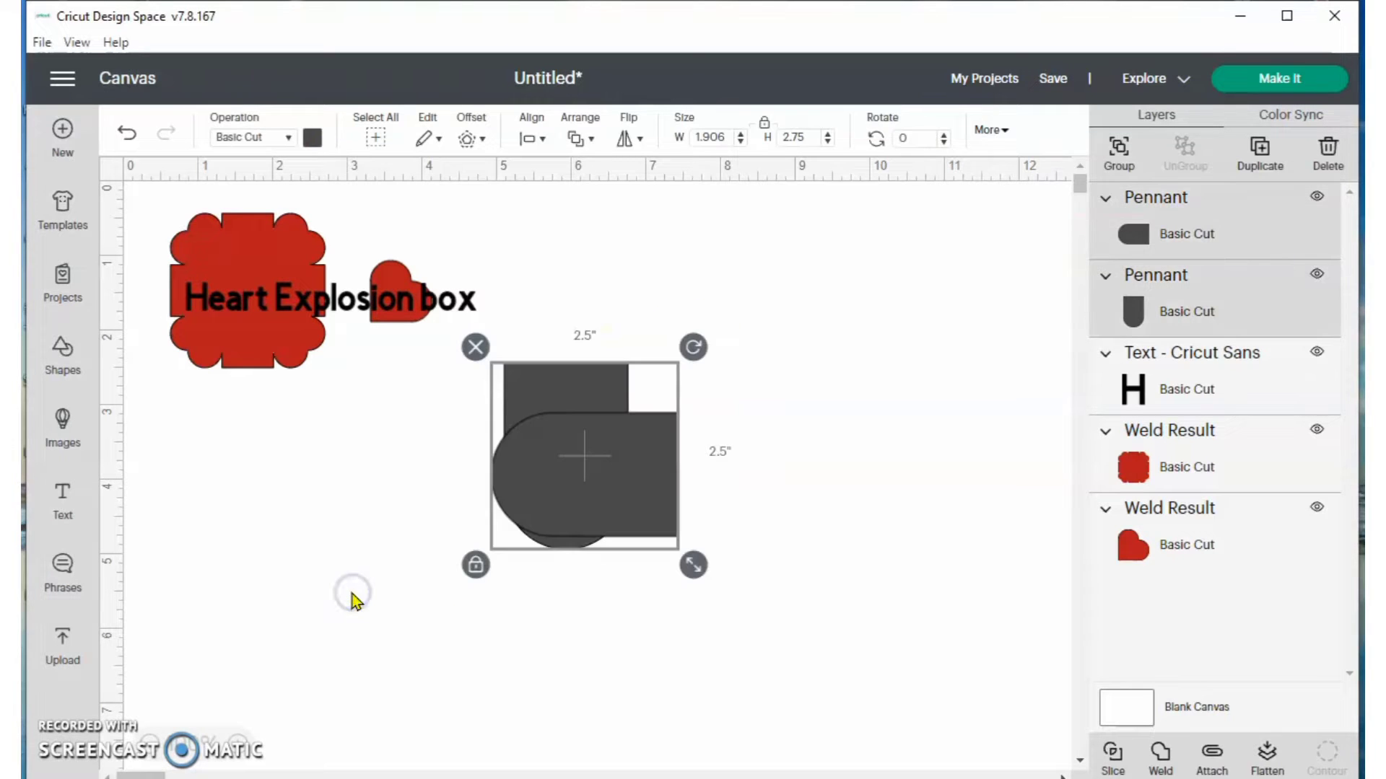
left_click(544, 141)
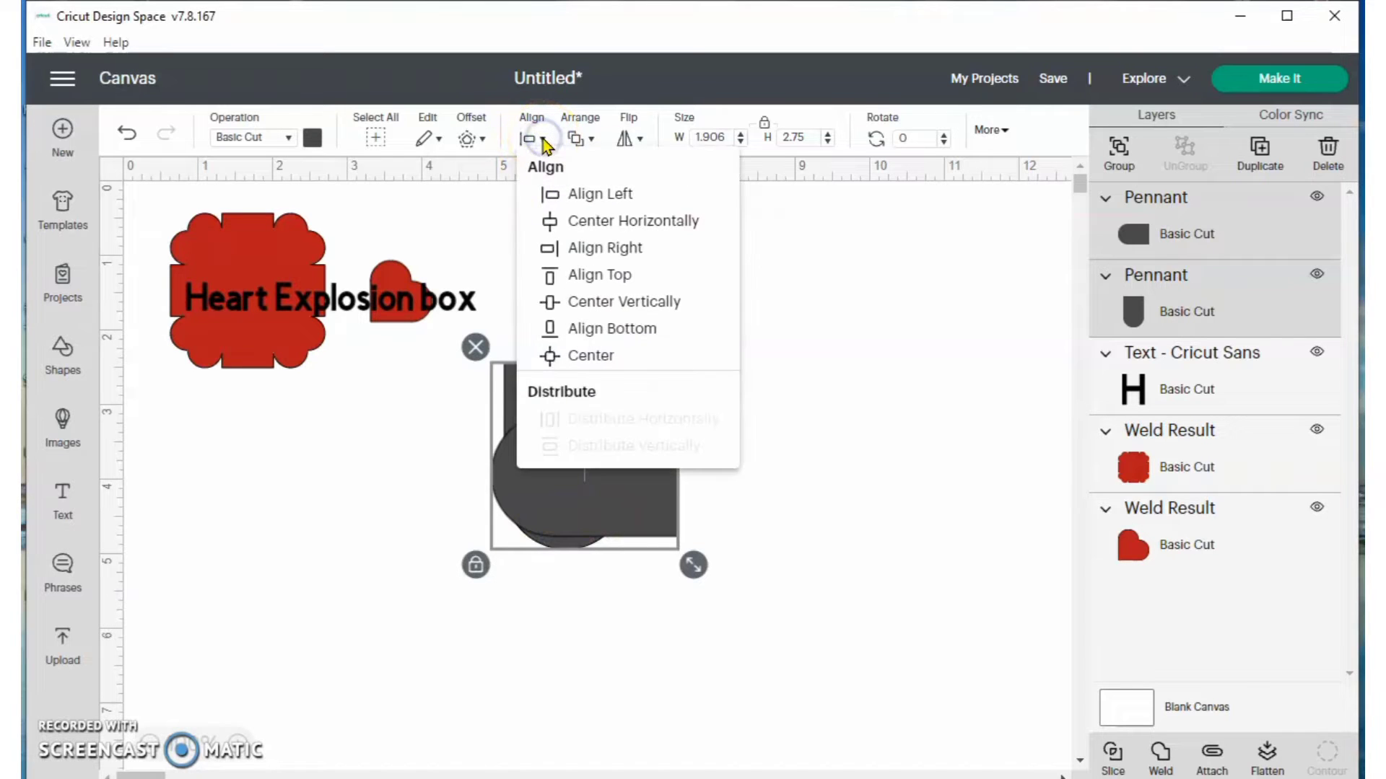
left_click(599, 194)
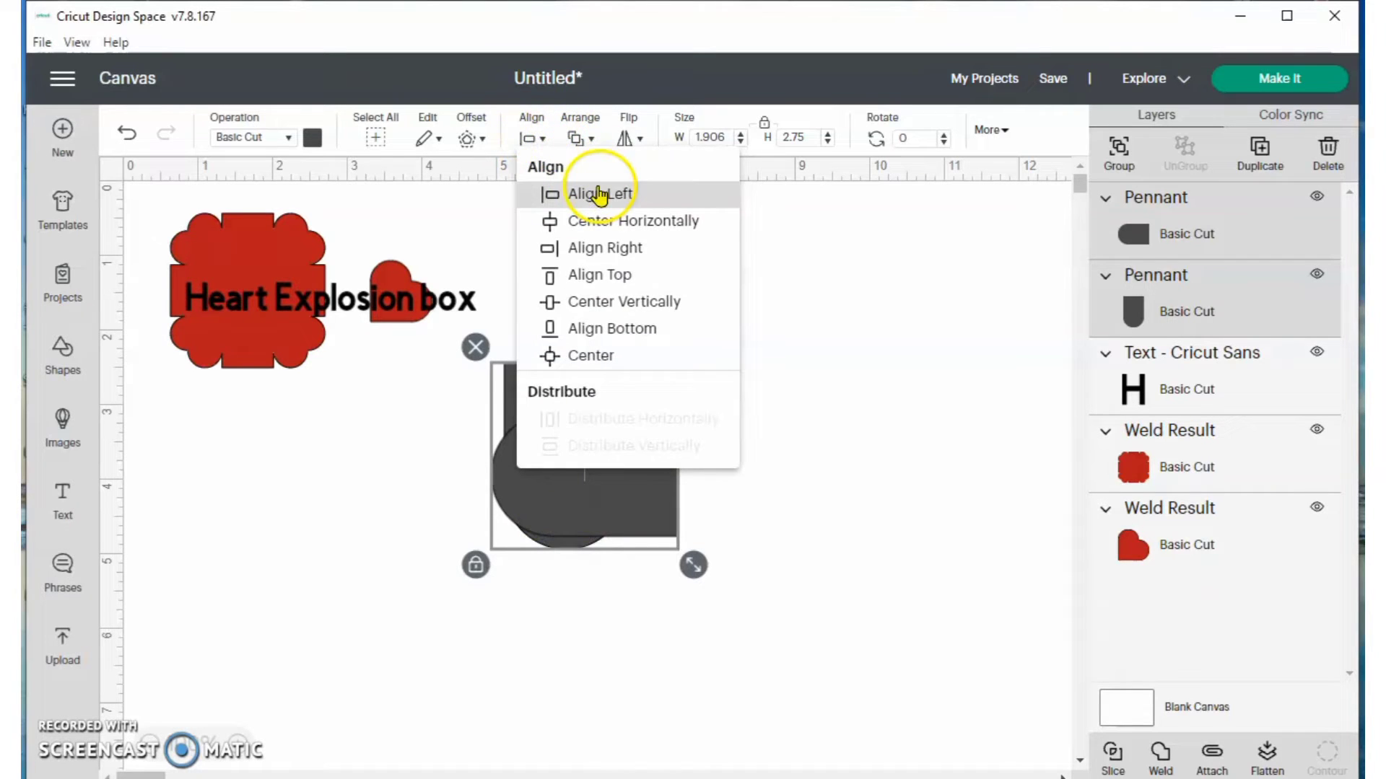
left_click(535, 140)
left_click(568, 247)
left_click(529, 139)
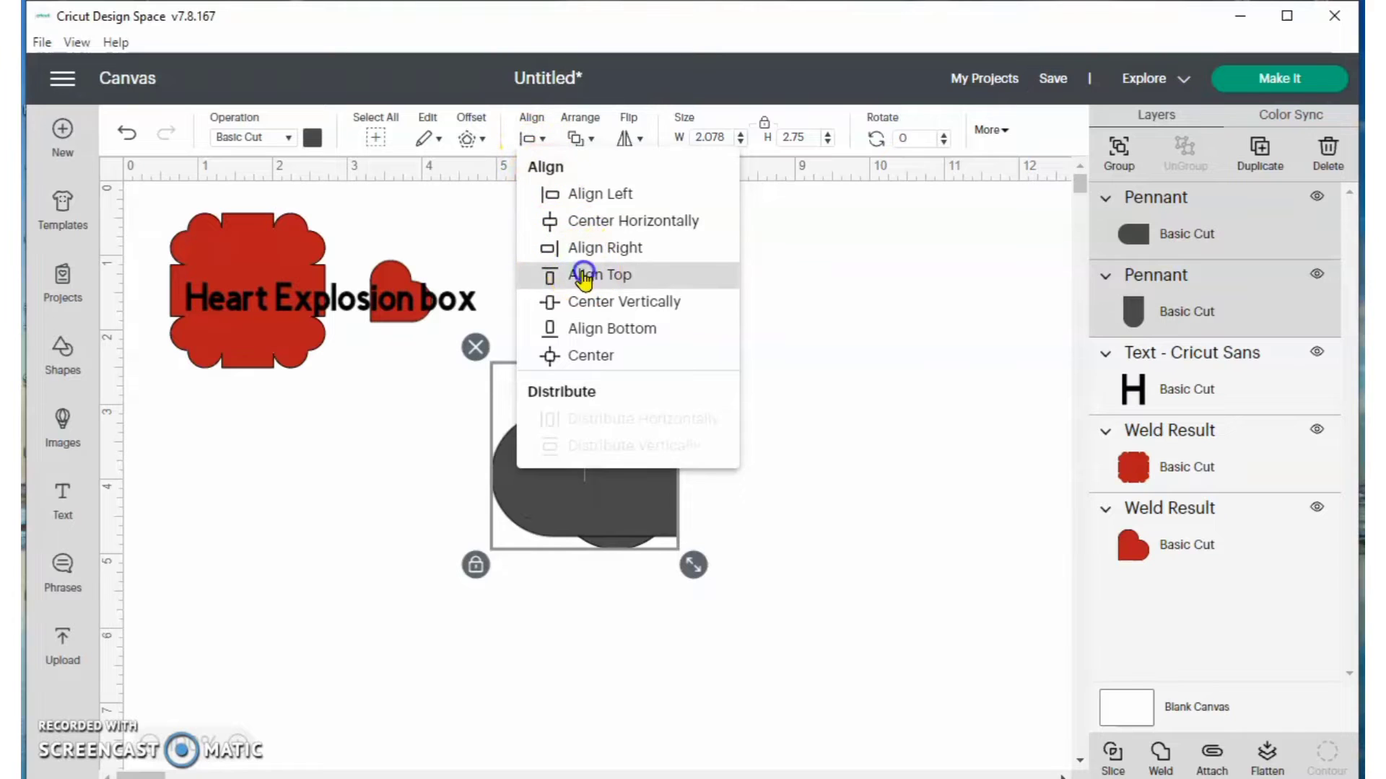
left_click(582, 274)
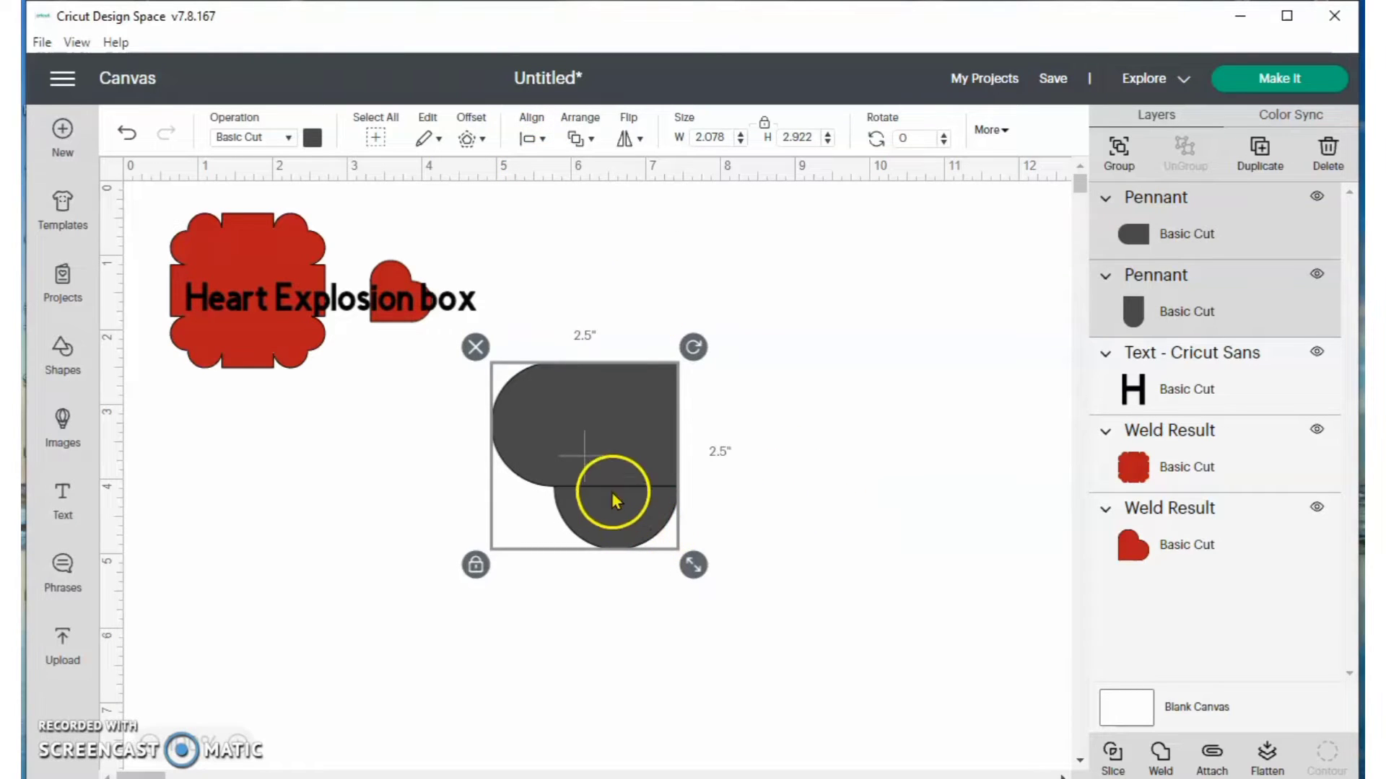
Weld the two pennants into a single heart shape and place it at about 9 inches across the canvas, clear of the other artwork
left_click(1160, 753)
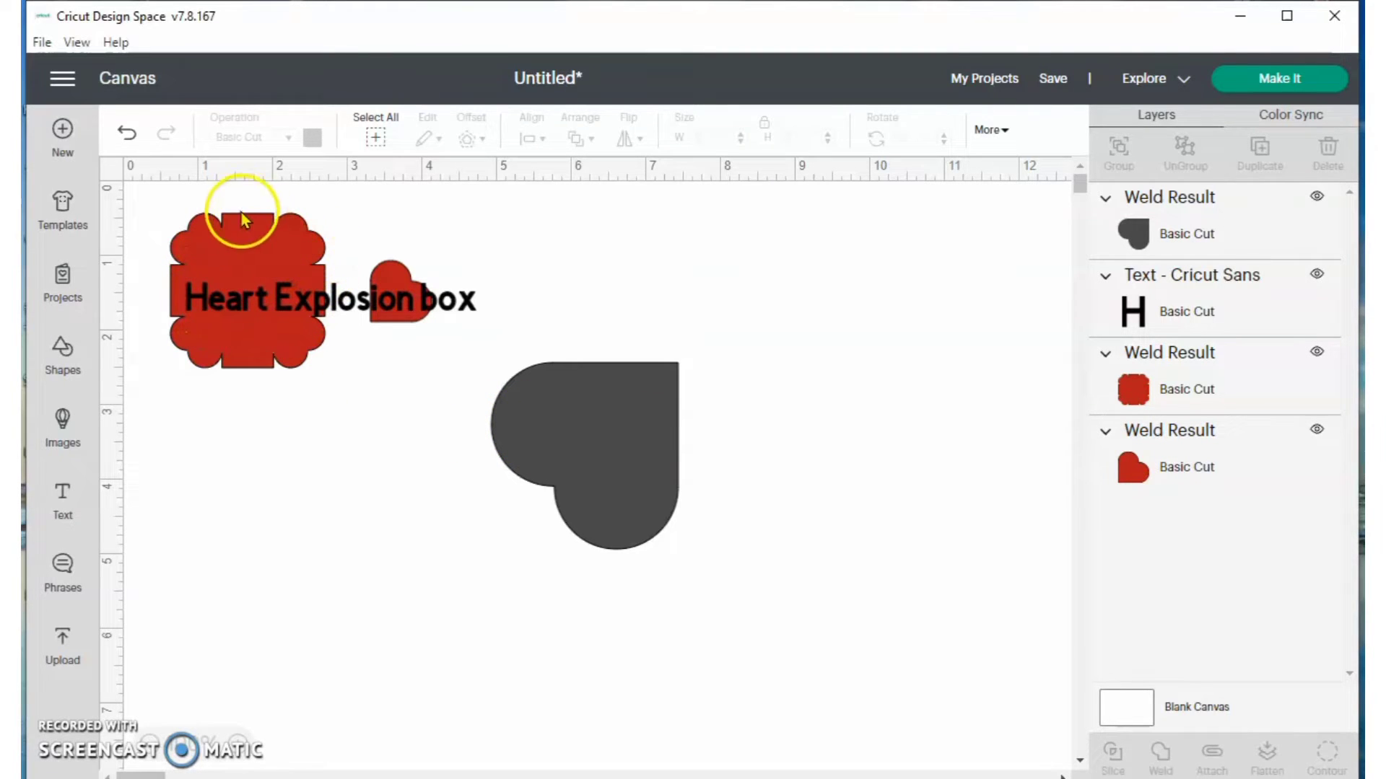
left_click(537, 422)
left_click_drag(545, 413, 842, 312)
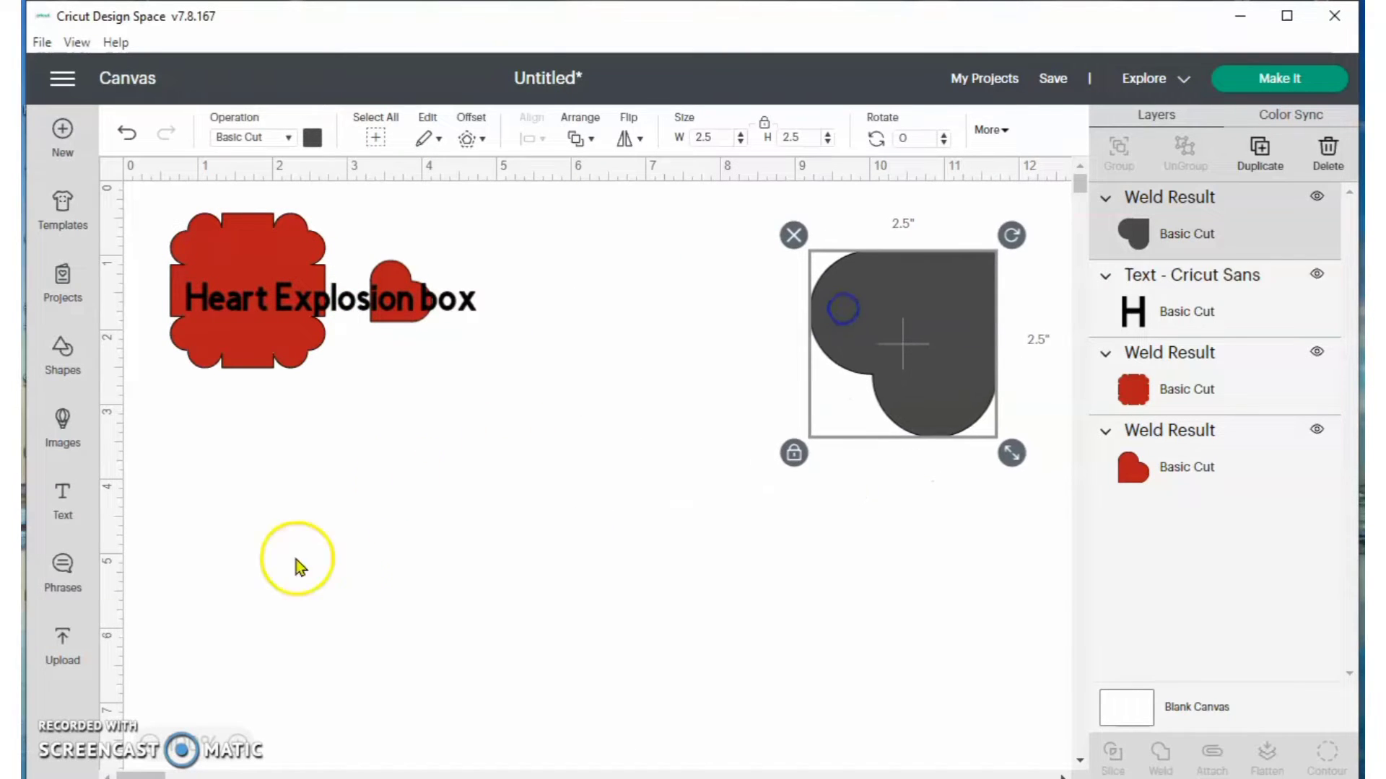
Insert a square shape and place it below the red sample shapes and title text
left_click(62, 351)
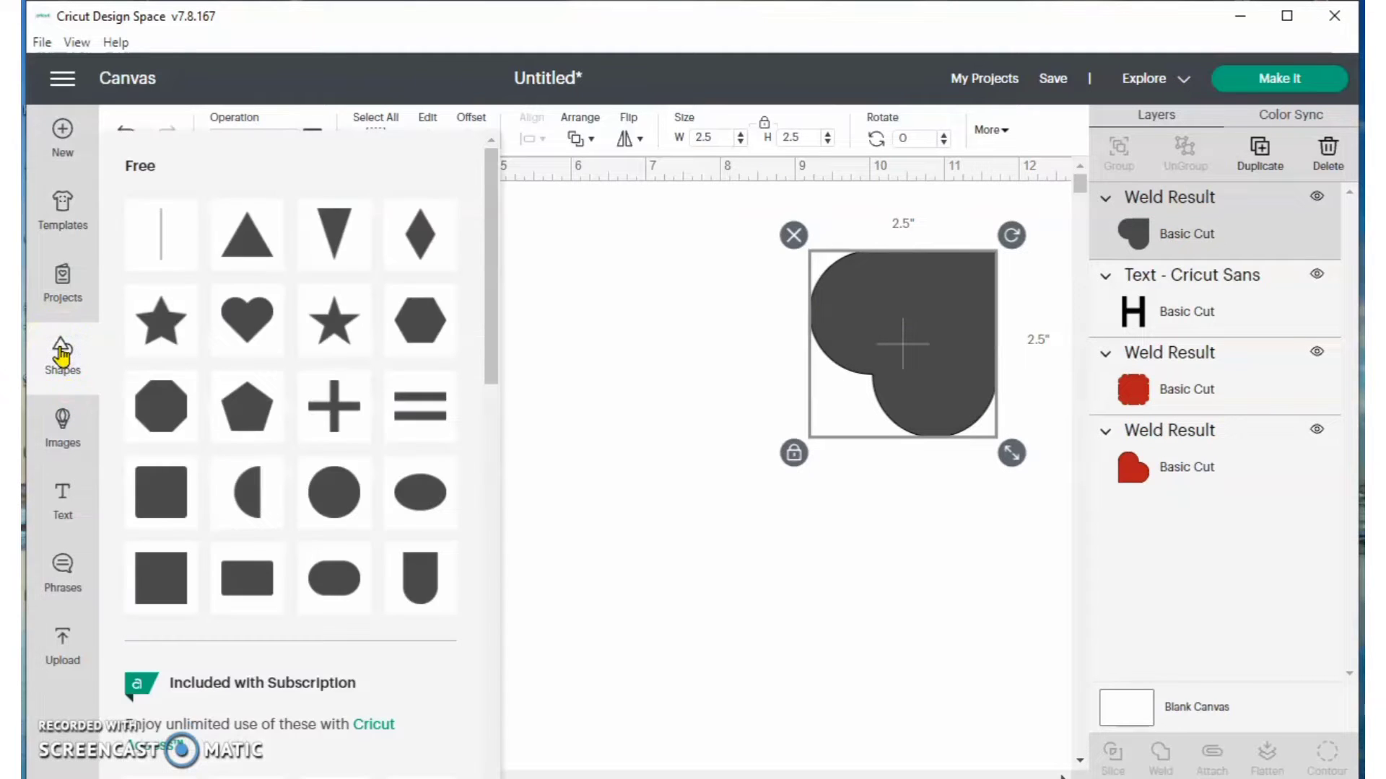
left_click(160, 577)
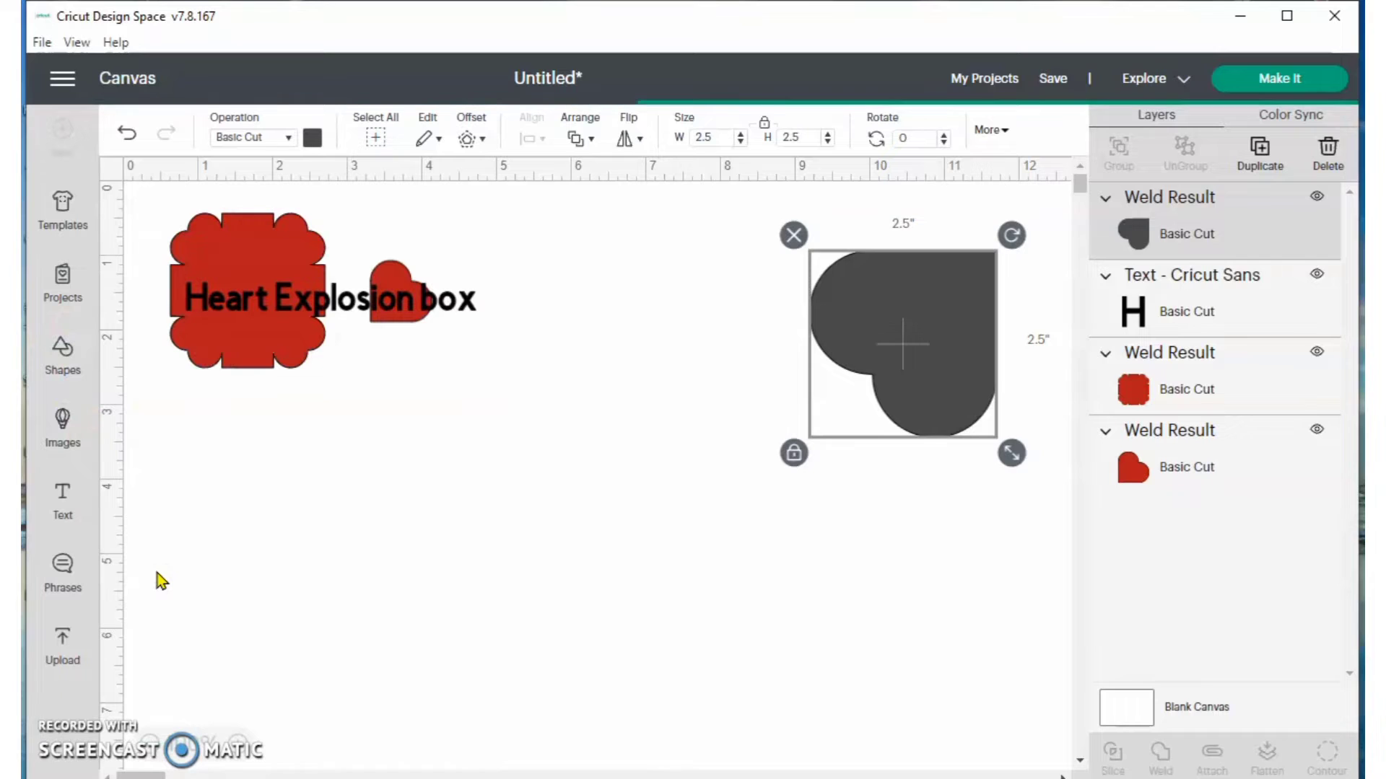
left_click(350, 425)
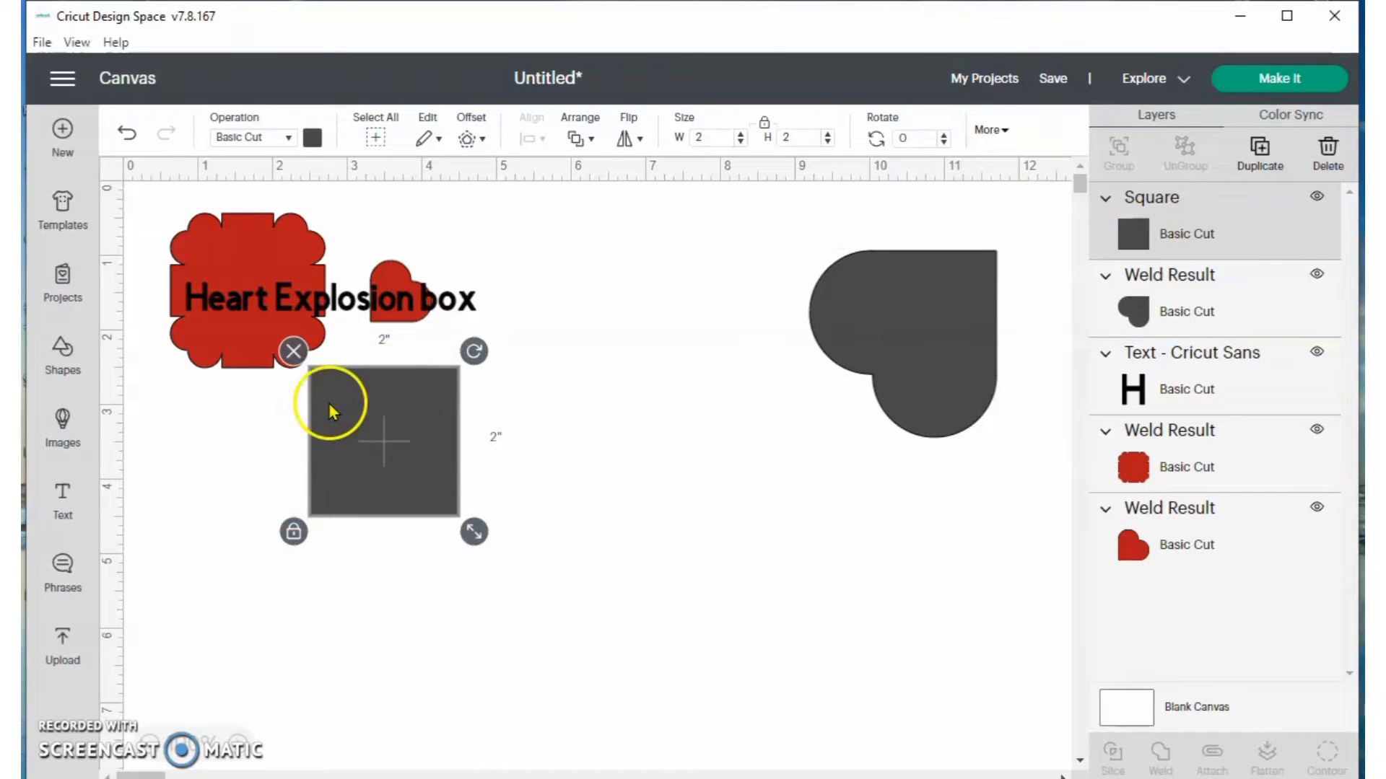
left_click_drag(334, 396, 426, 431)
Unlock the square's proportions, set its width to 6 inches and reposition the resulting rectangle below the red samples
left_click_drag(713, 137, 659, 130)
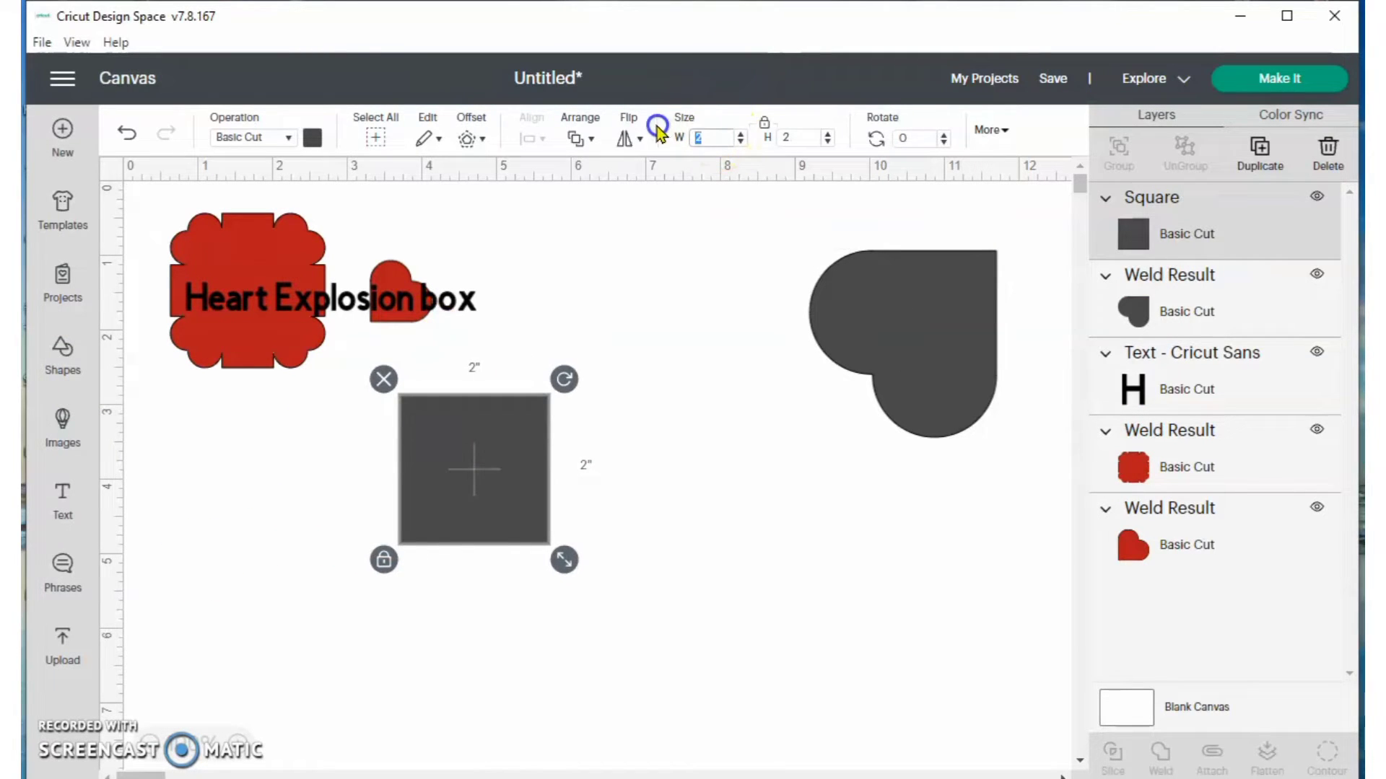
left_click(766, 123)
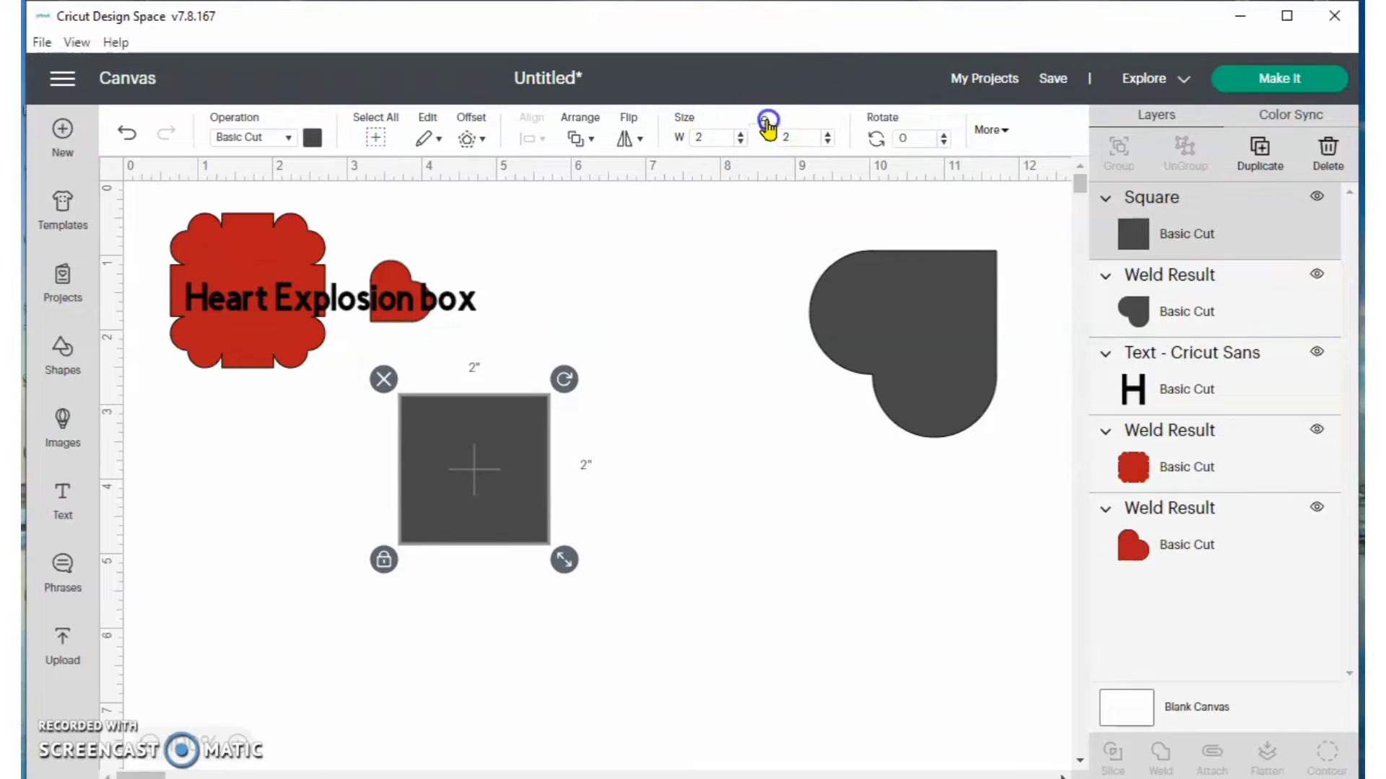
left_click(707, 140)
left_click_drag(709, 140, 683, 140)
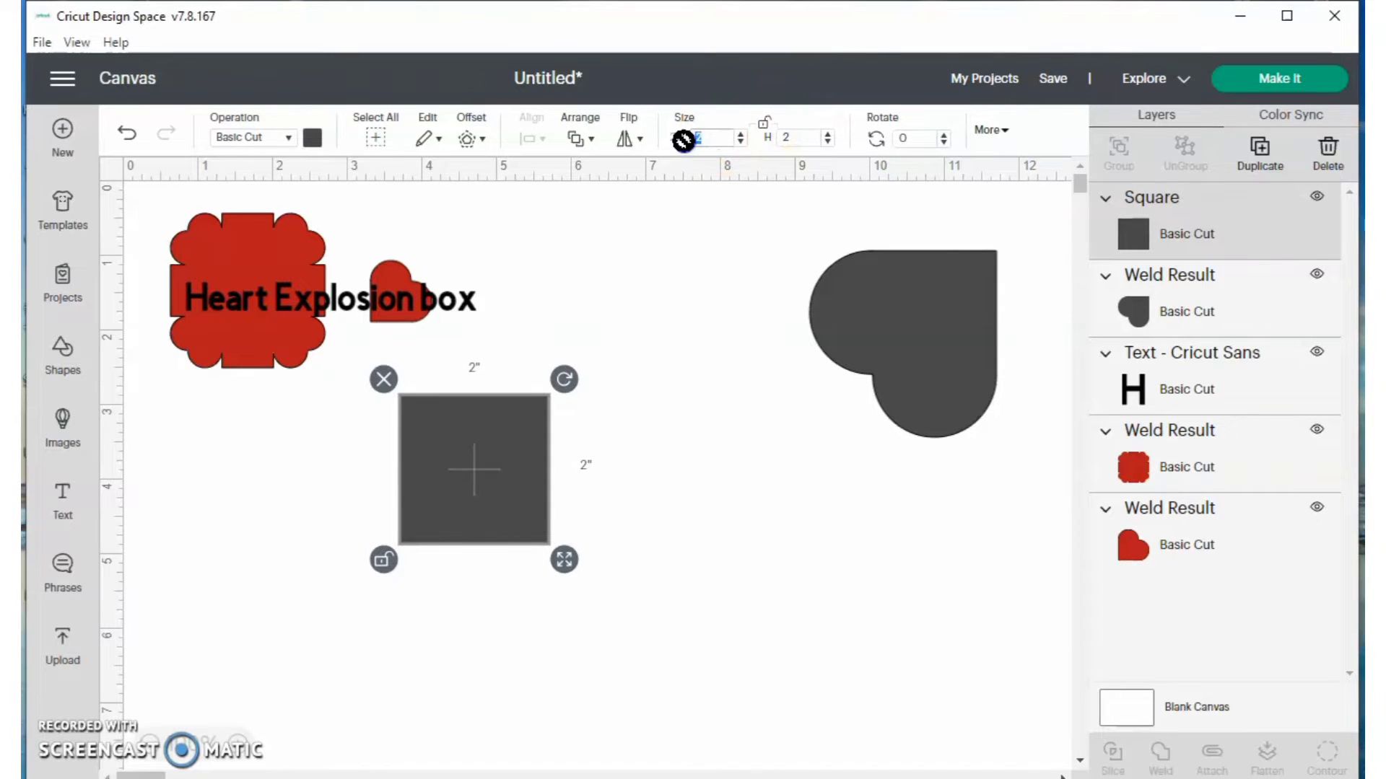
type("6")
key("Return")
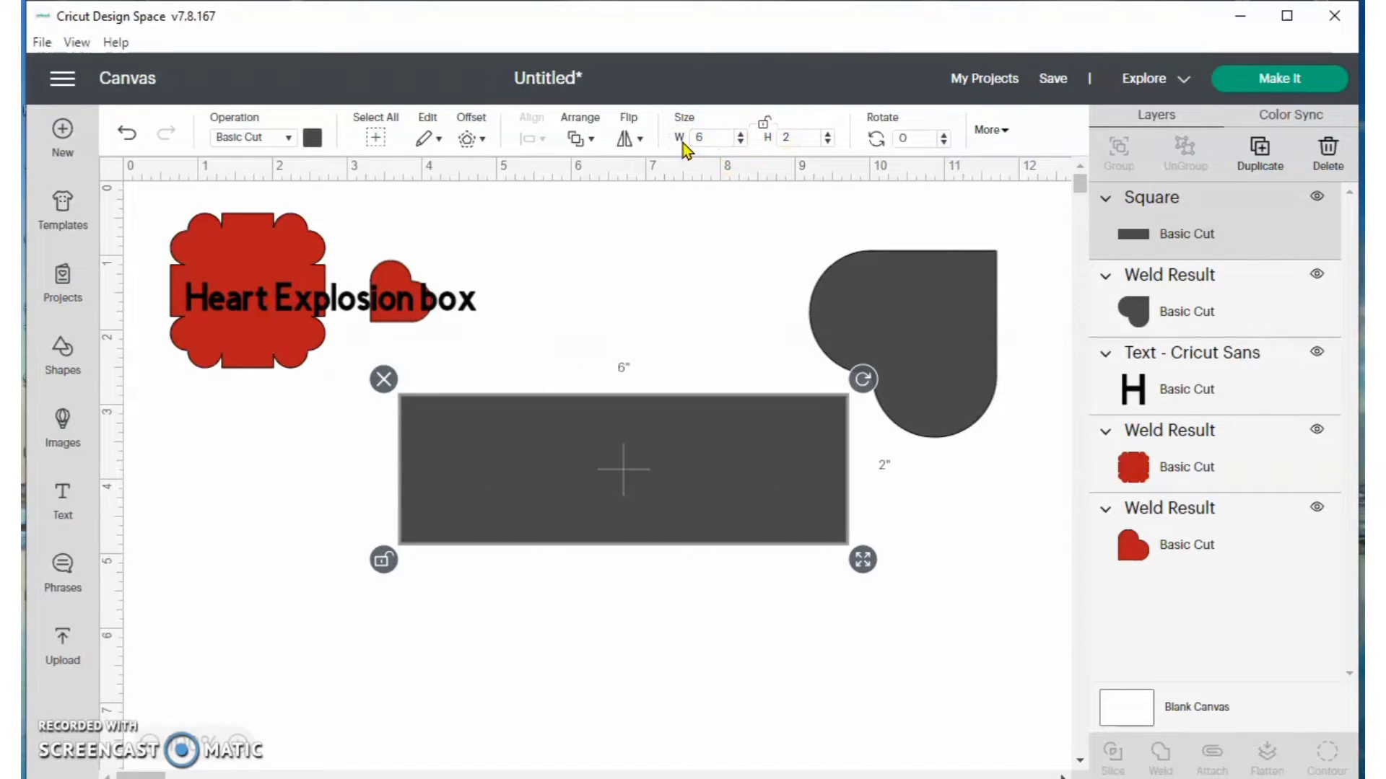
left_click_drag(511, 495, 420, 510)
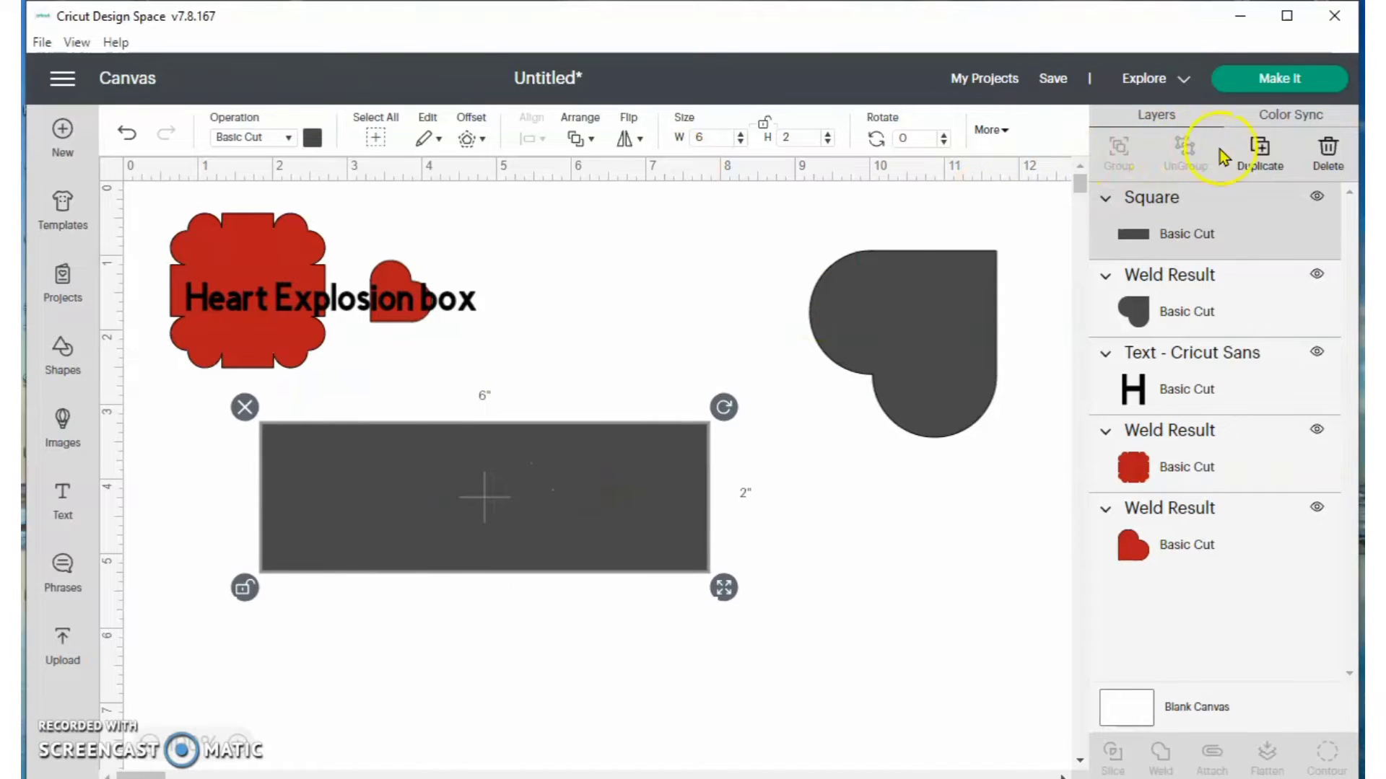
Duplicate the 6-inch rectangle and rotate the copy 90 degrees
left_click(1274, 163)
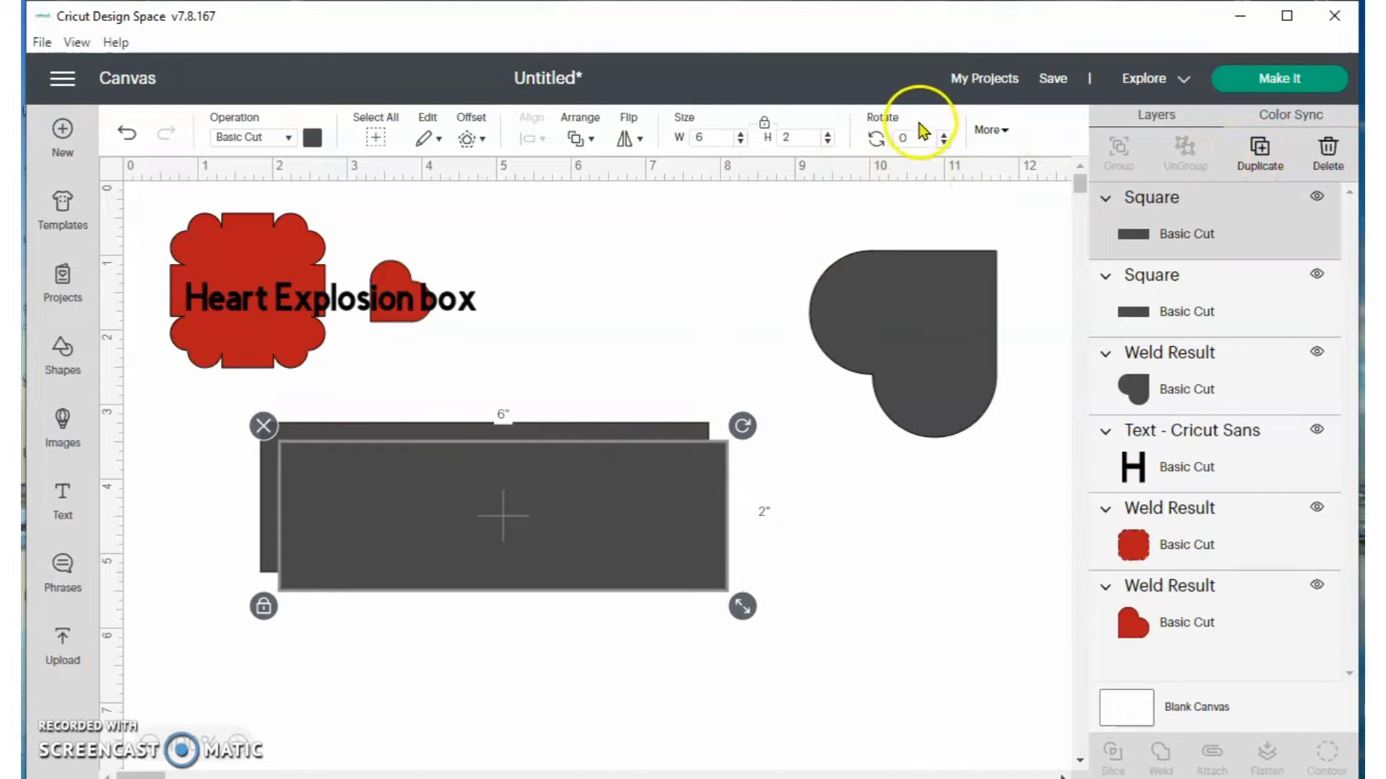
left_click(883, 138)
type("9")
key("Return")
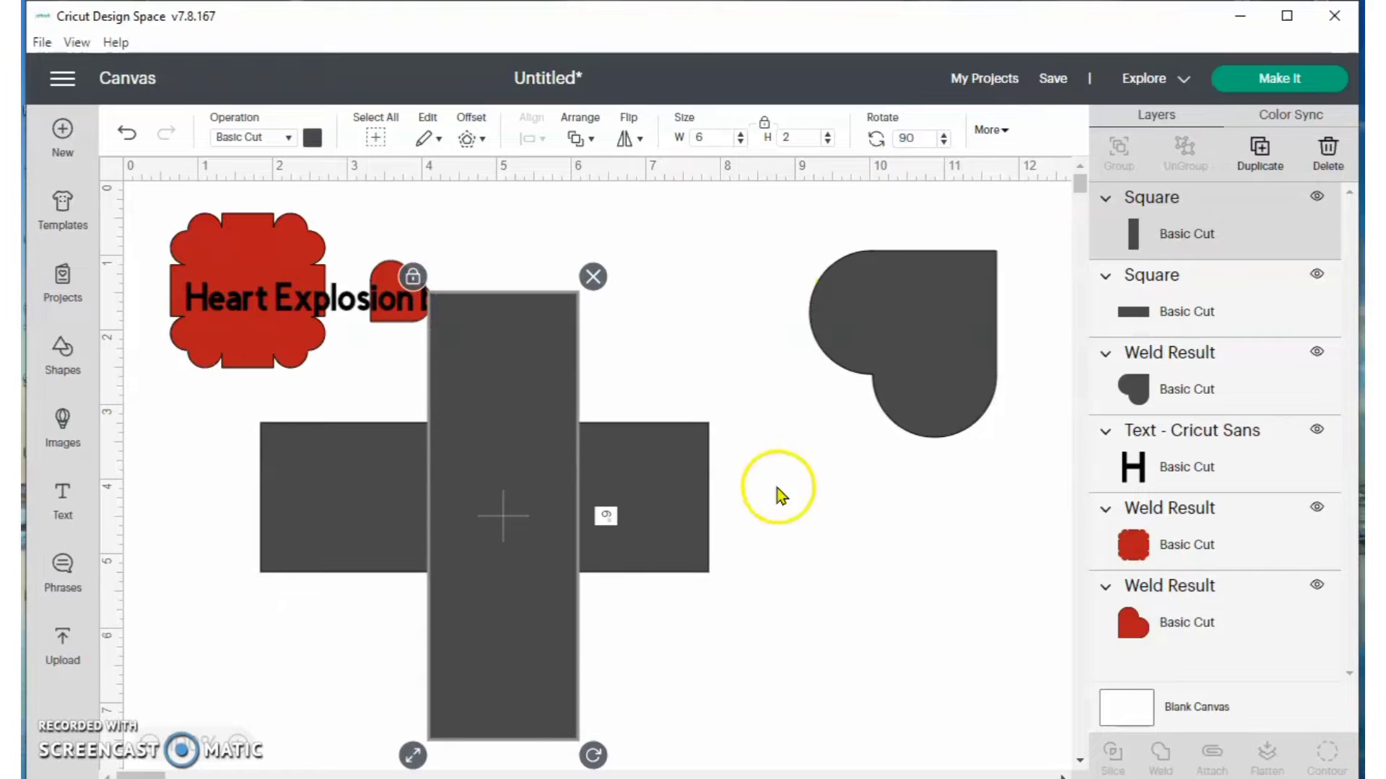
Center the two crossed rectangles on each other and weld them into one cross shape
left_click(687, 473, "shift")
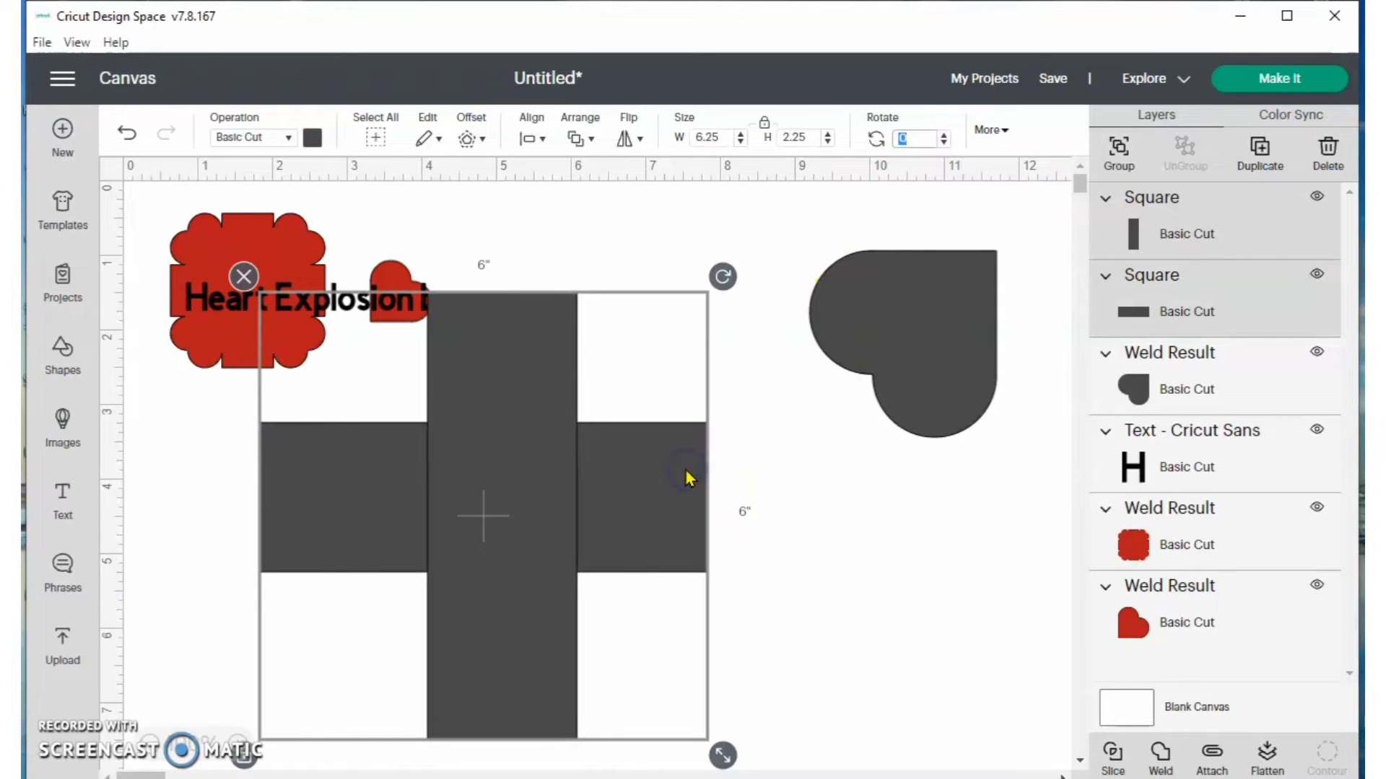
left_click(529, 130)
left_click(570, 355)
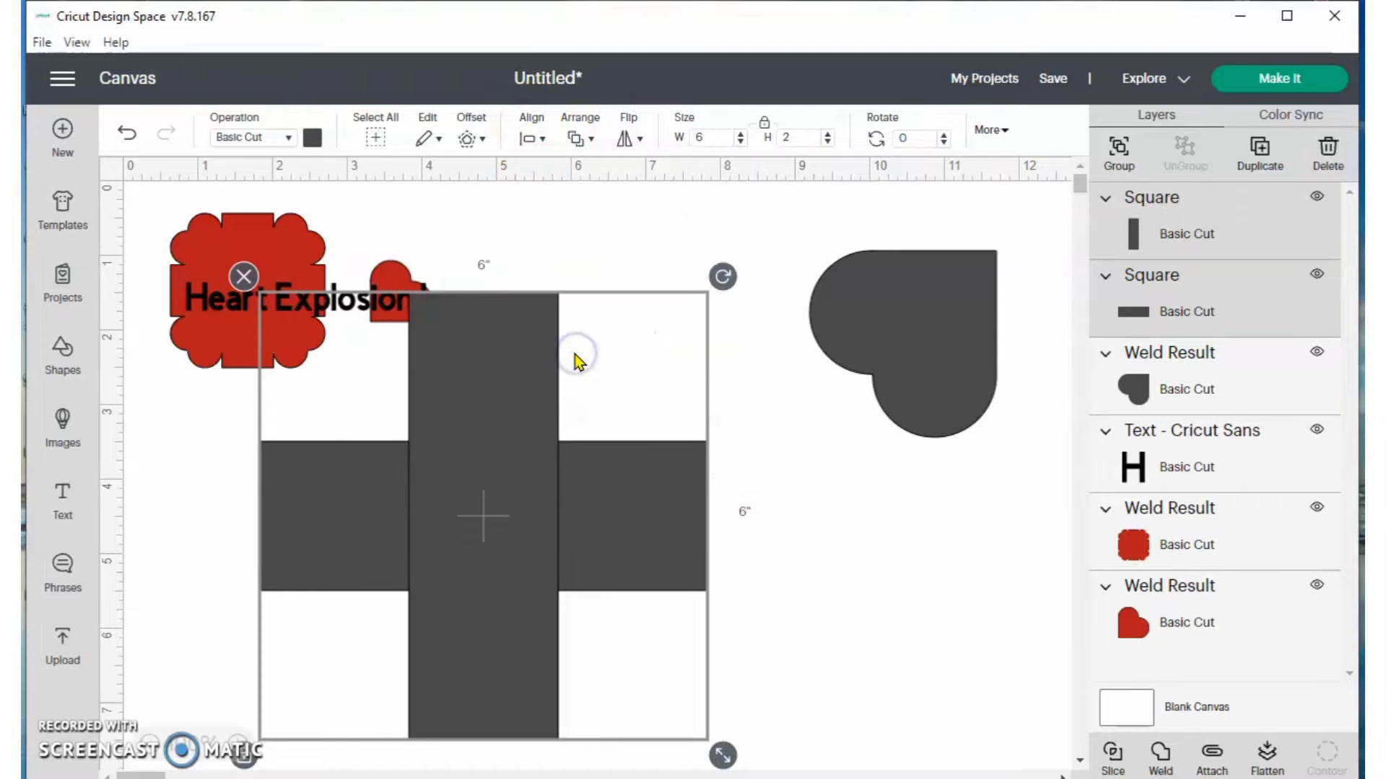
left_click(1162, 754)
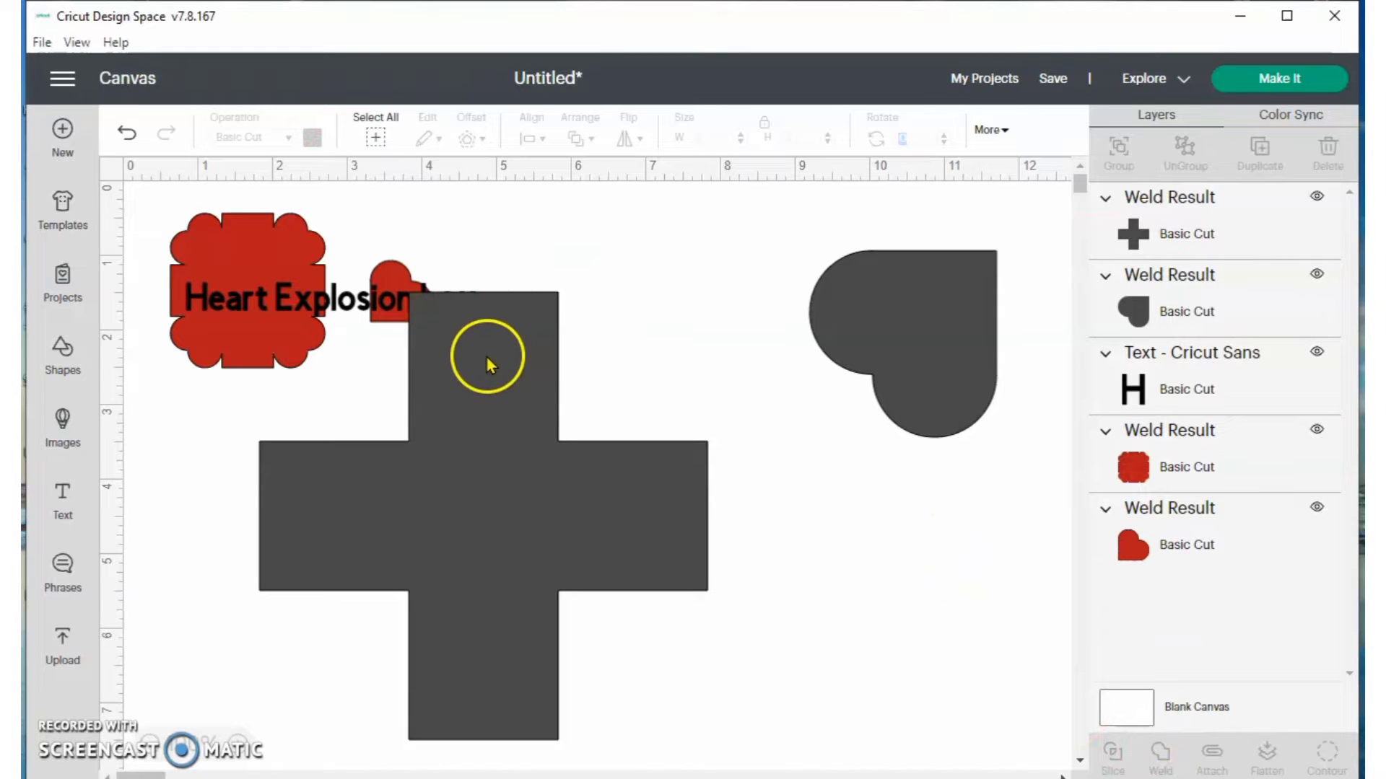
left_click(517, 358)
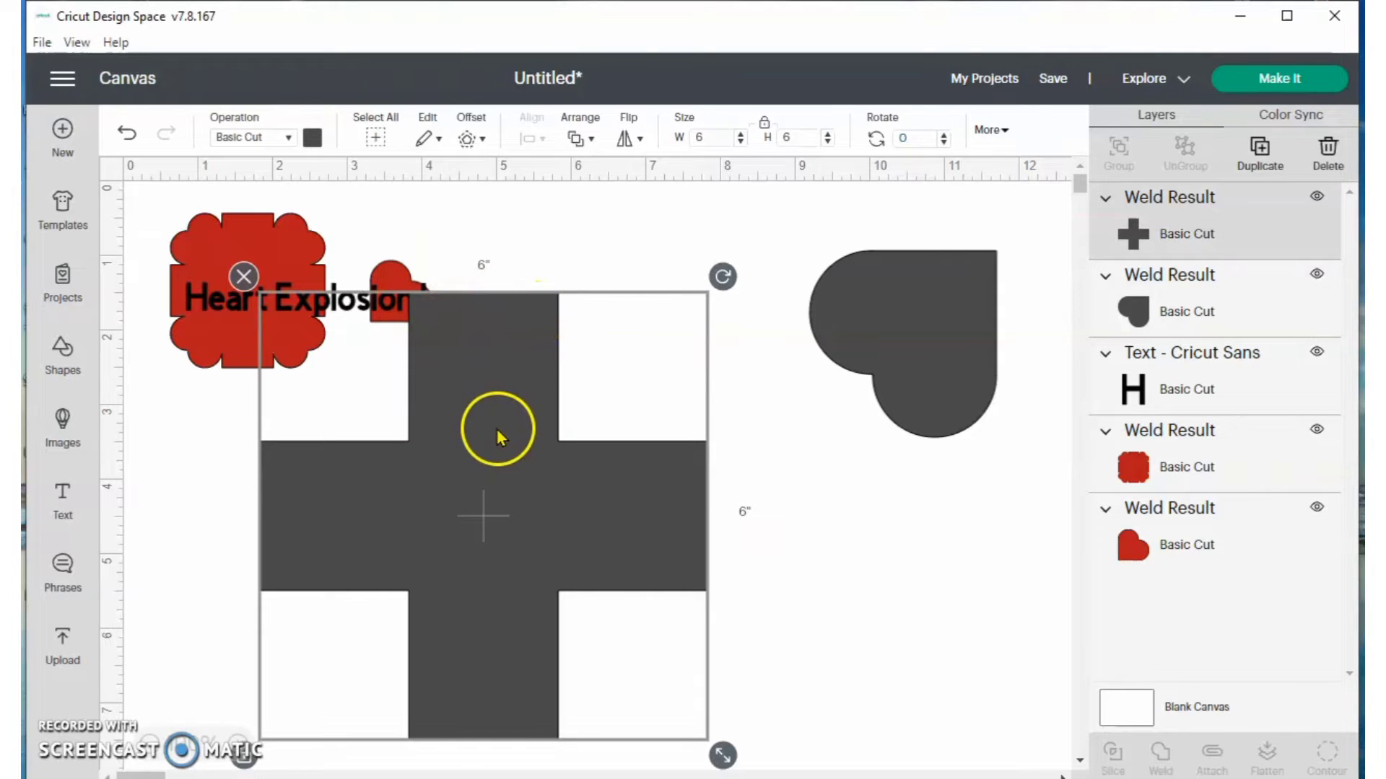
Resize the gray heart proportionally to 2 inches wide and move it into the cross's lower-left corner gap
left_click(911, 309)
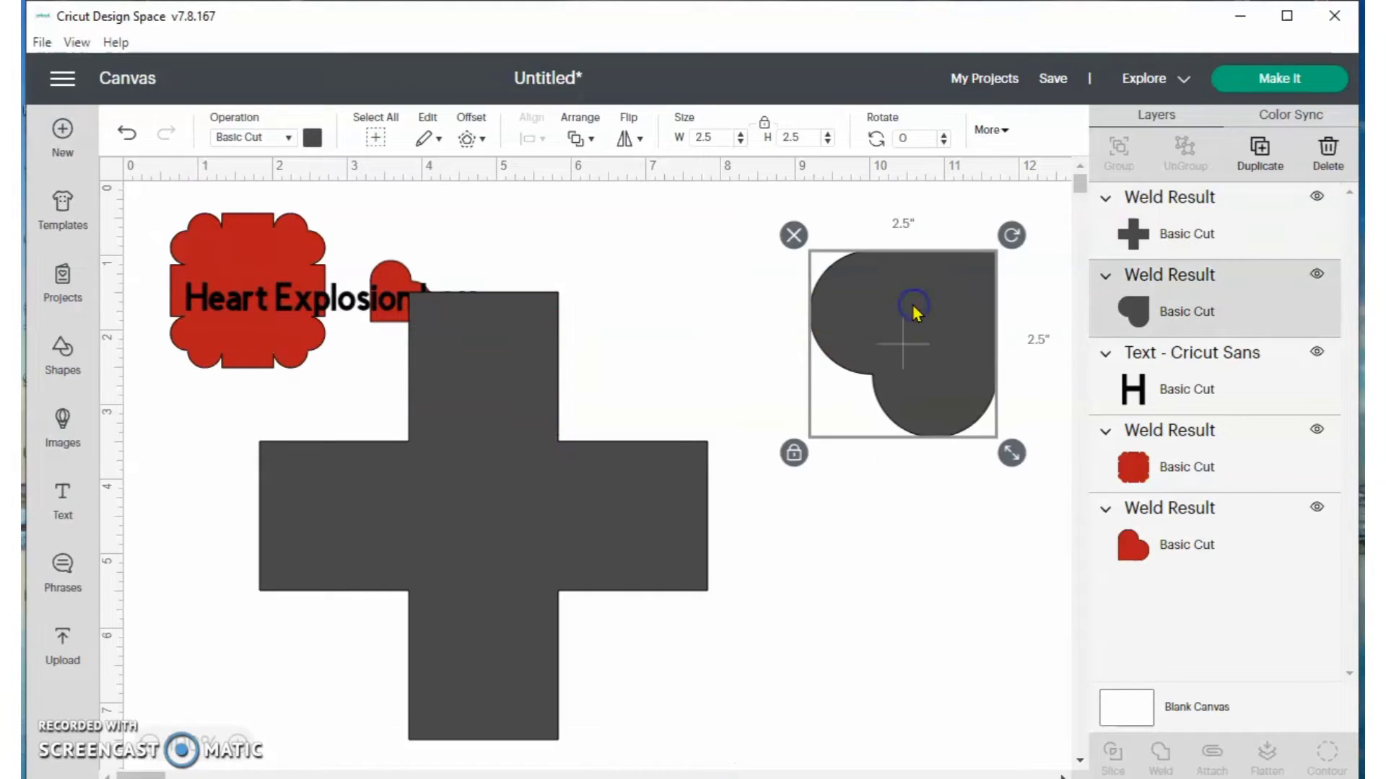
left_click(717, 132)
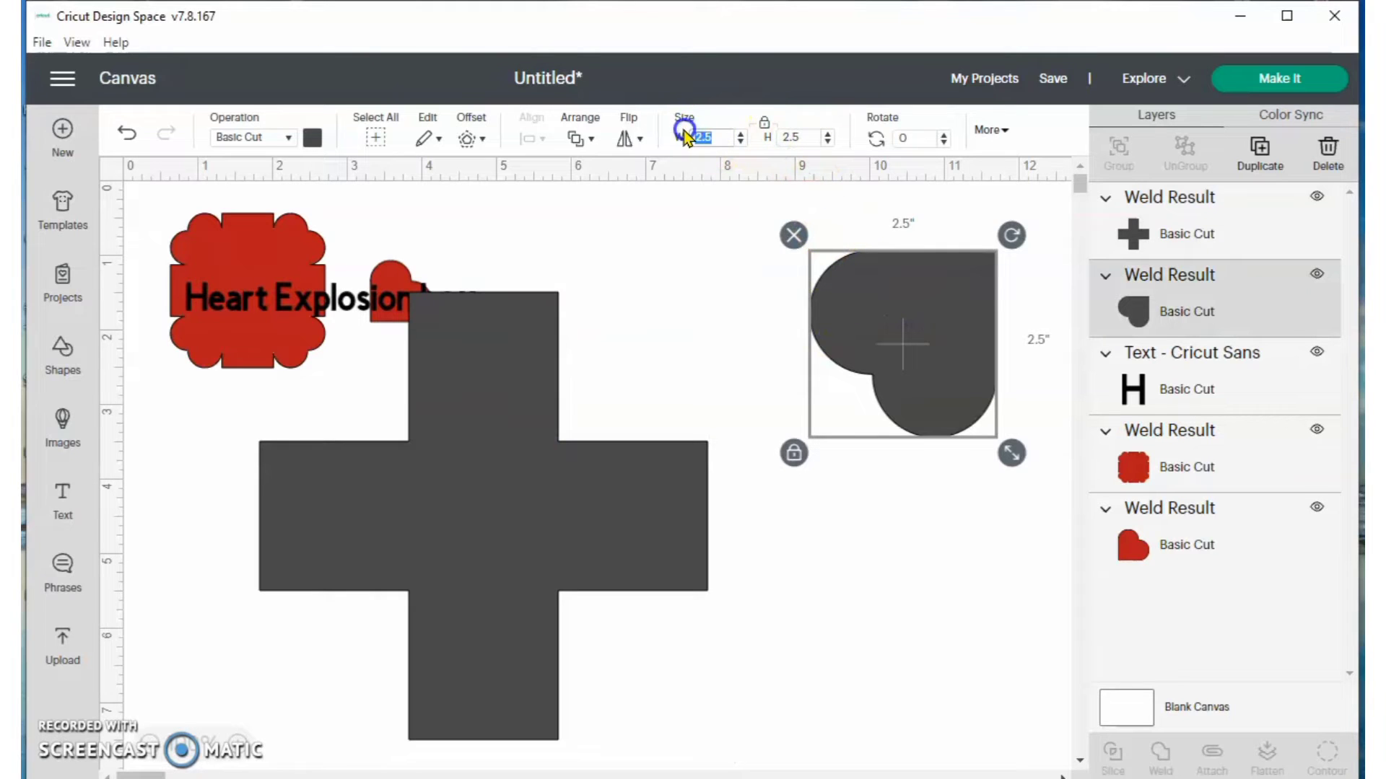
key("Return")
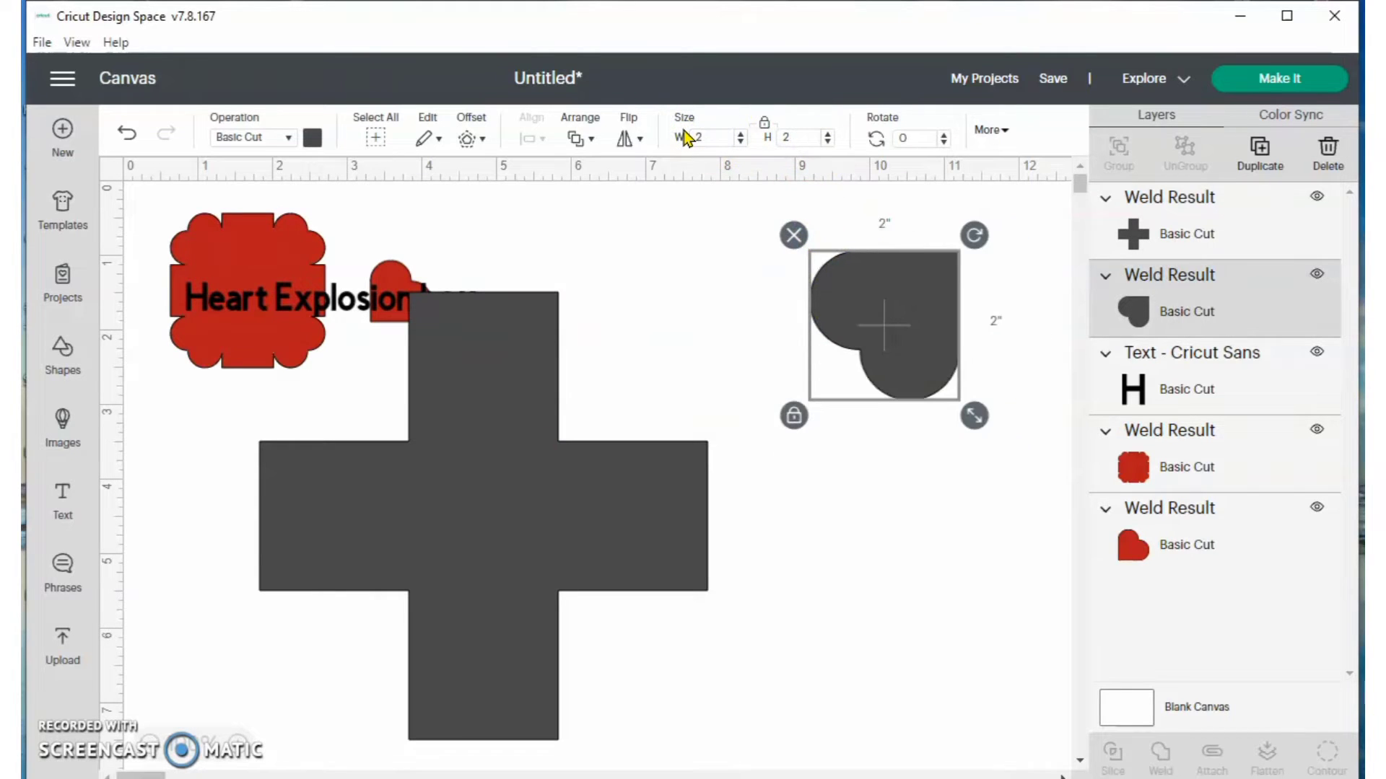
left_click_drag(829, 303, 258, 661)
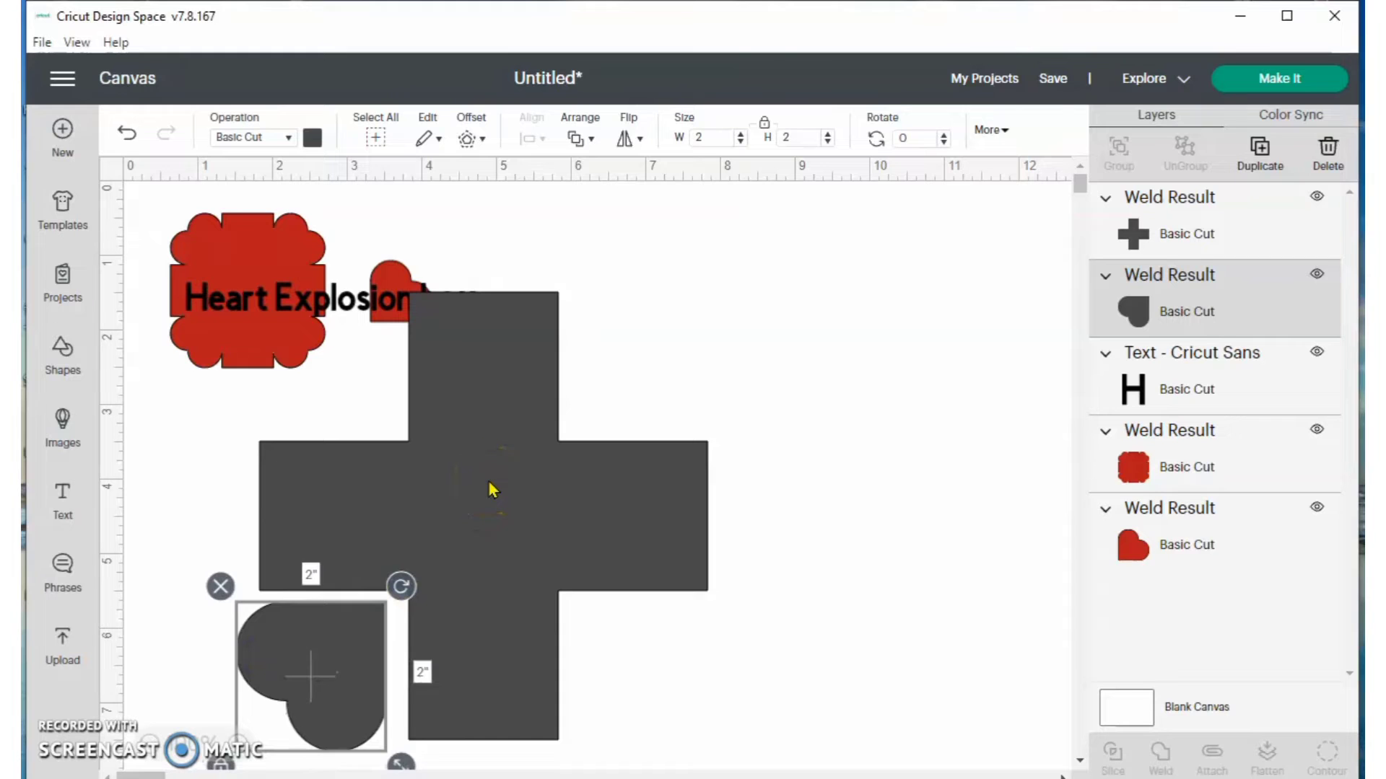
Align the gray heart and the cross along their bottom and left edges, and weld them into one shape
left_click(490, 488, "shift")
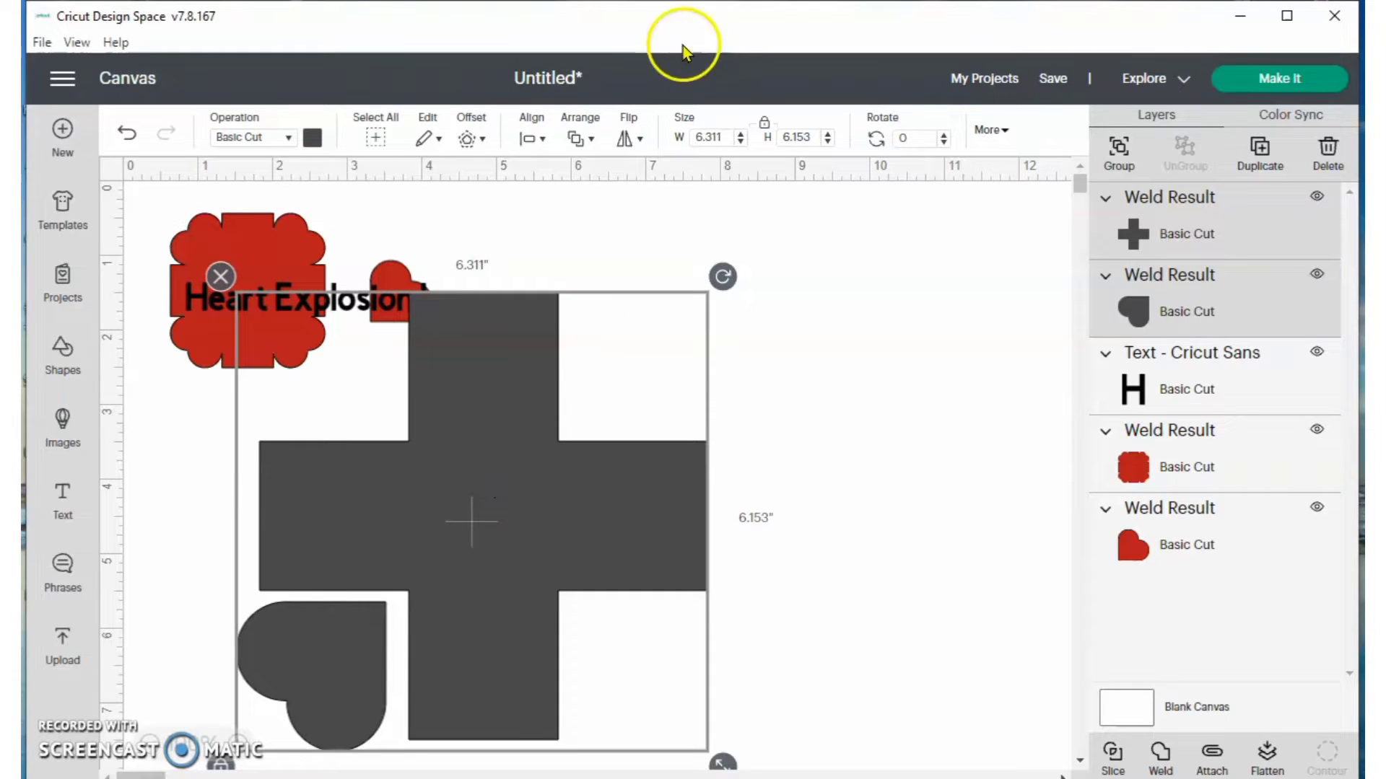
left_click(532, 137)
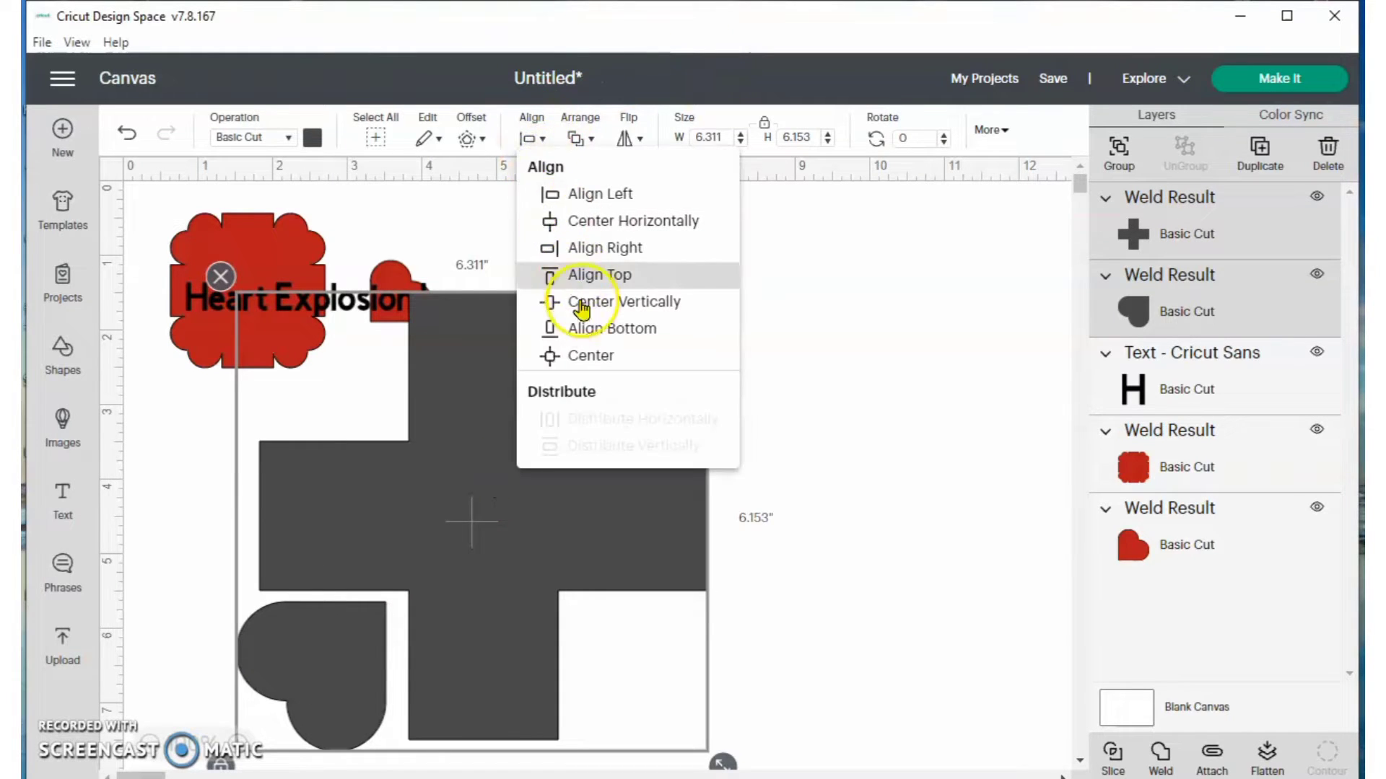
left_click(586, 328)
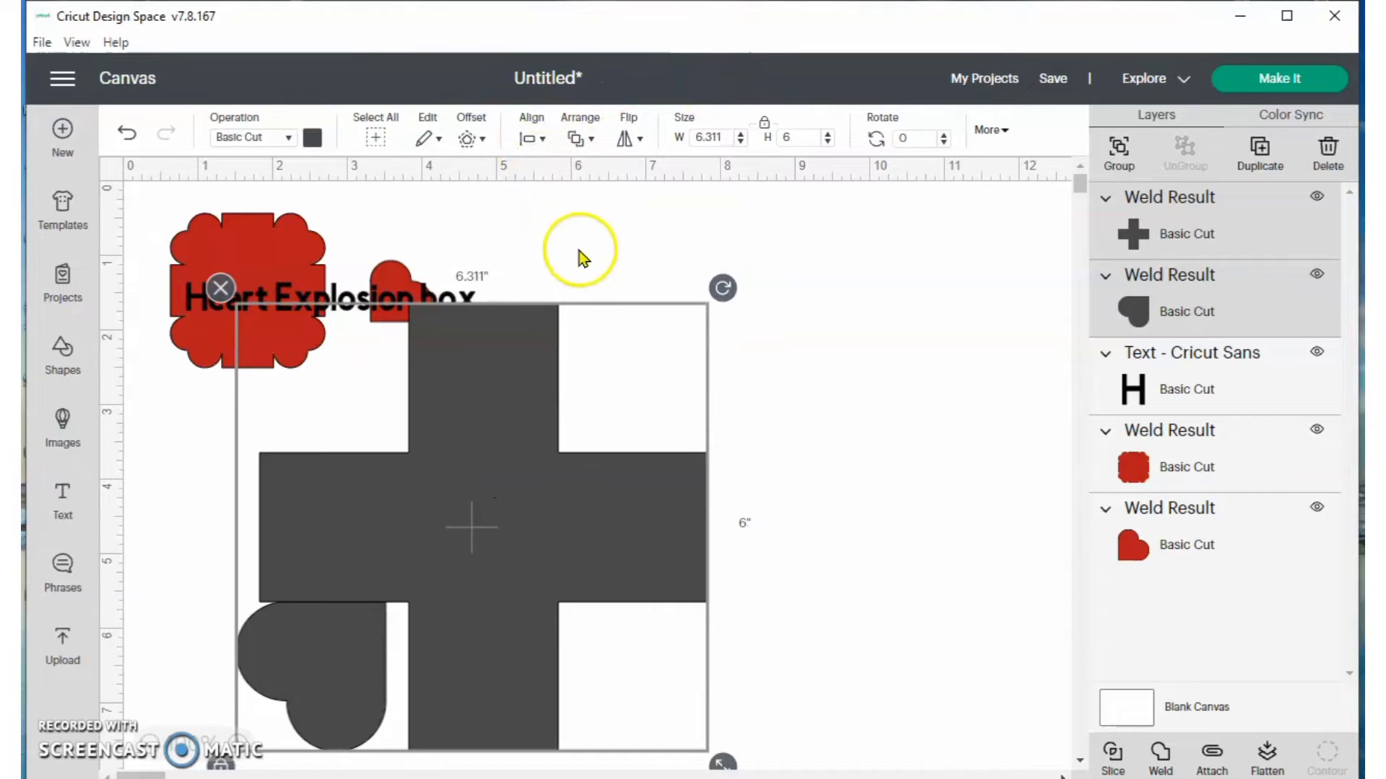
left_click(533, 131)
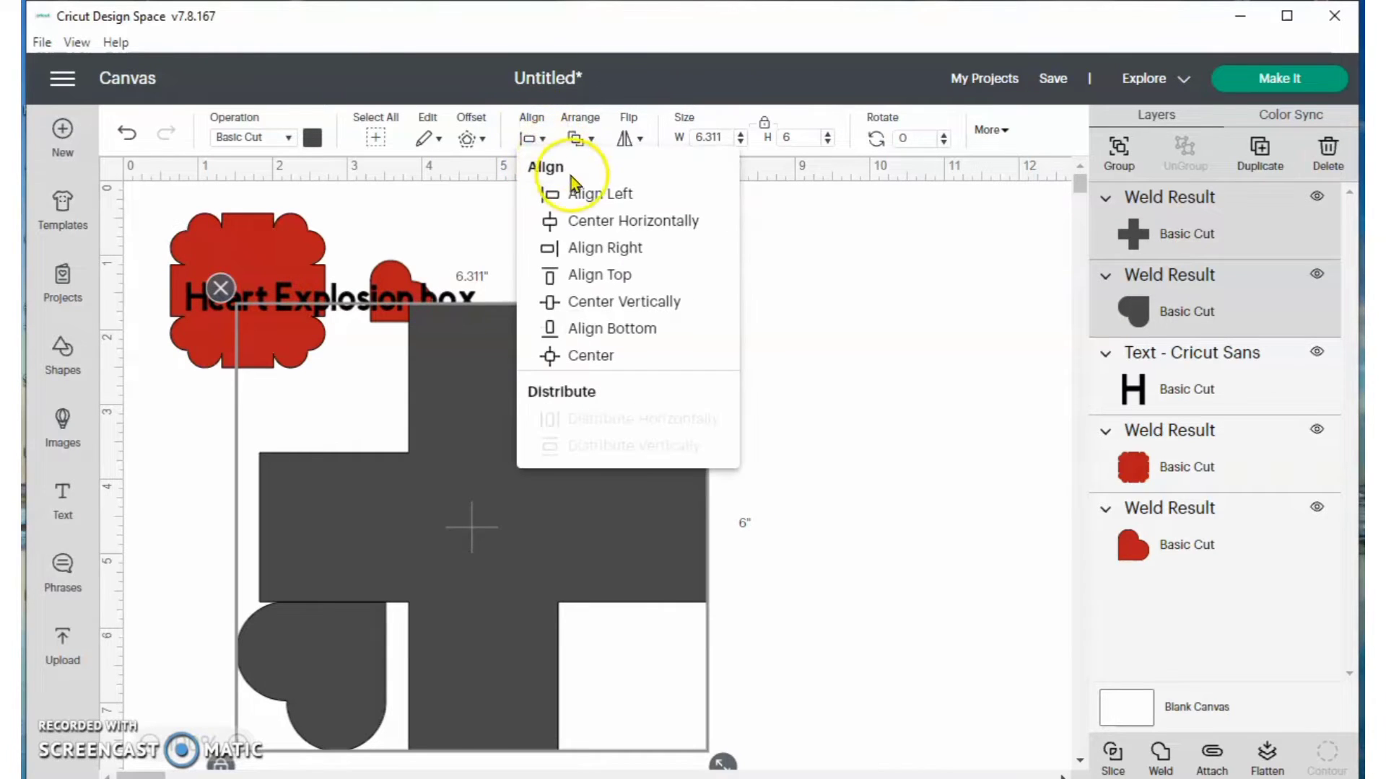
left_click(586, 194)
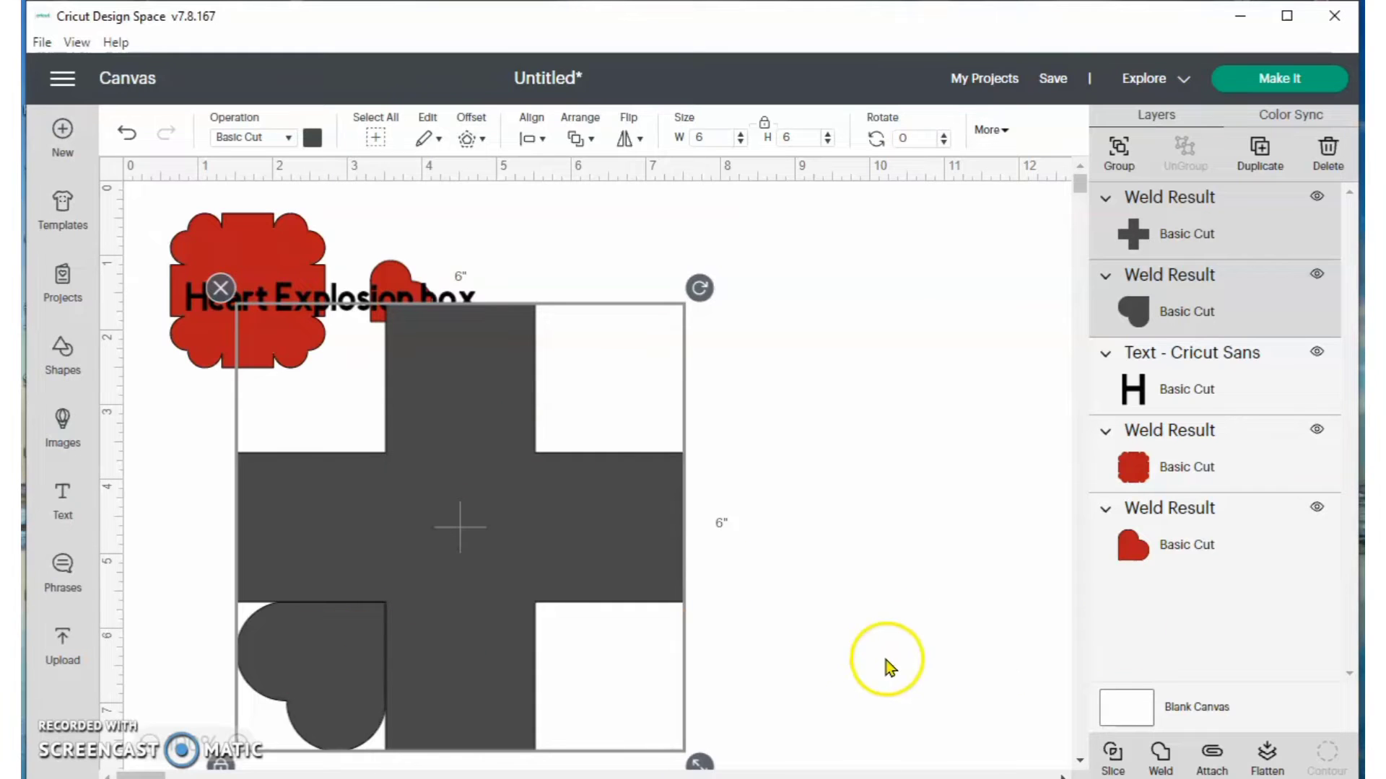
left_click(1159, 754)
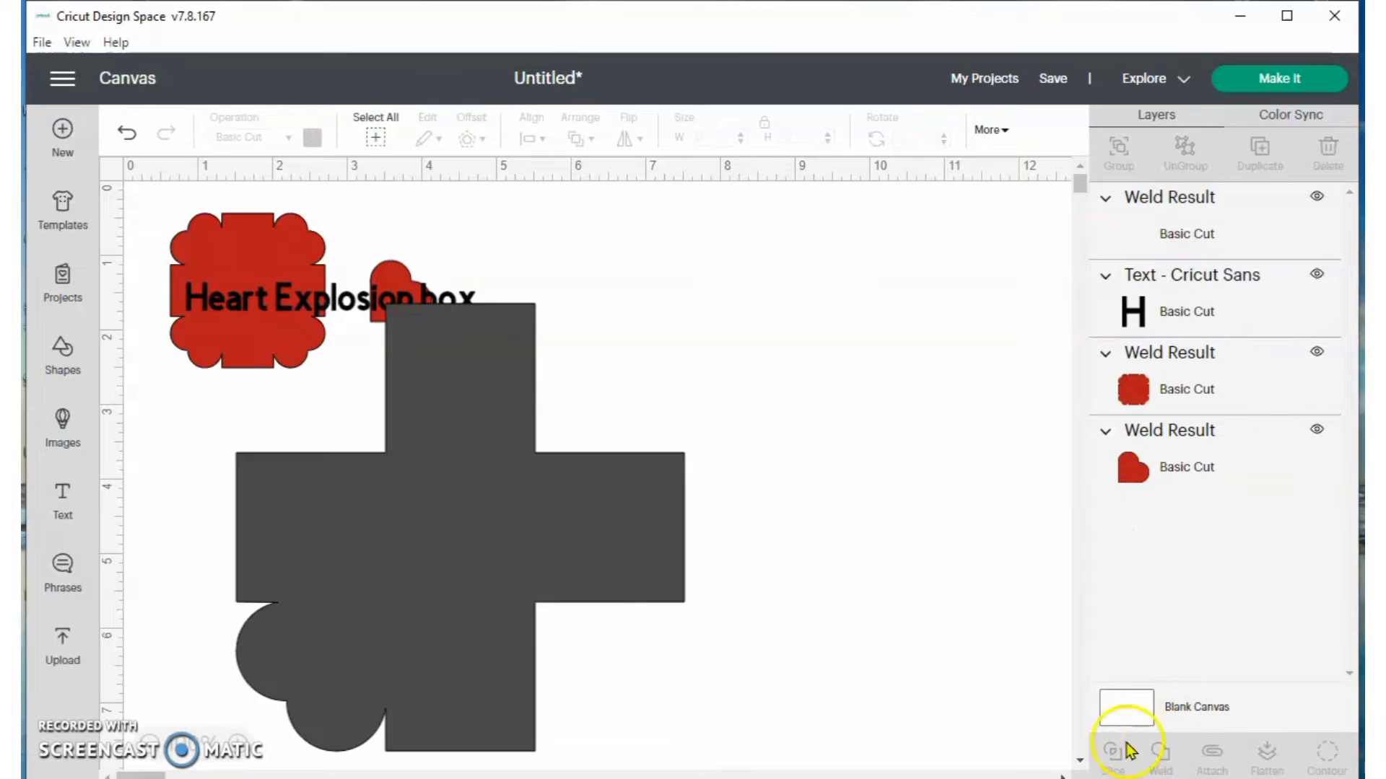
Duplicate the cross with one heart corner and rotate the copy 90 degrees
left_click(450, 521)
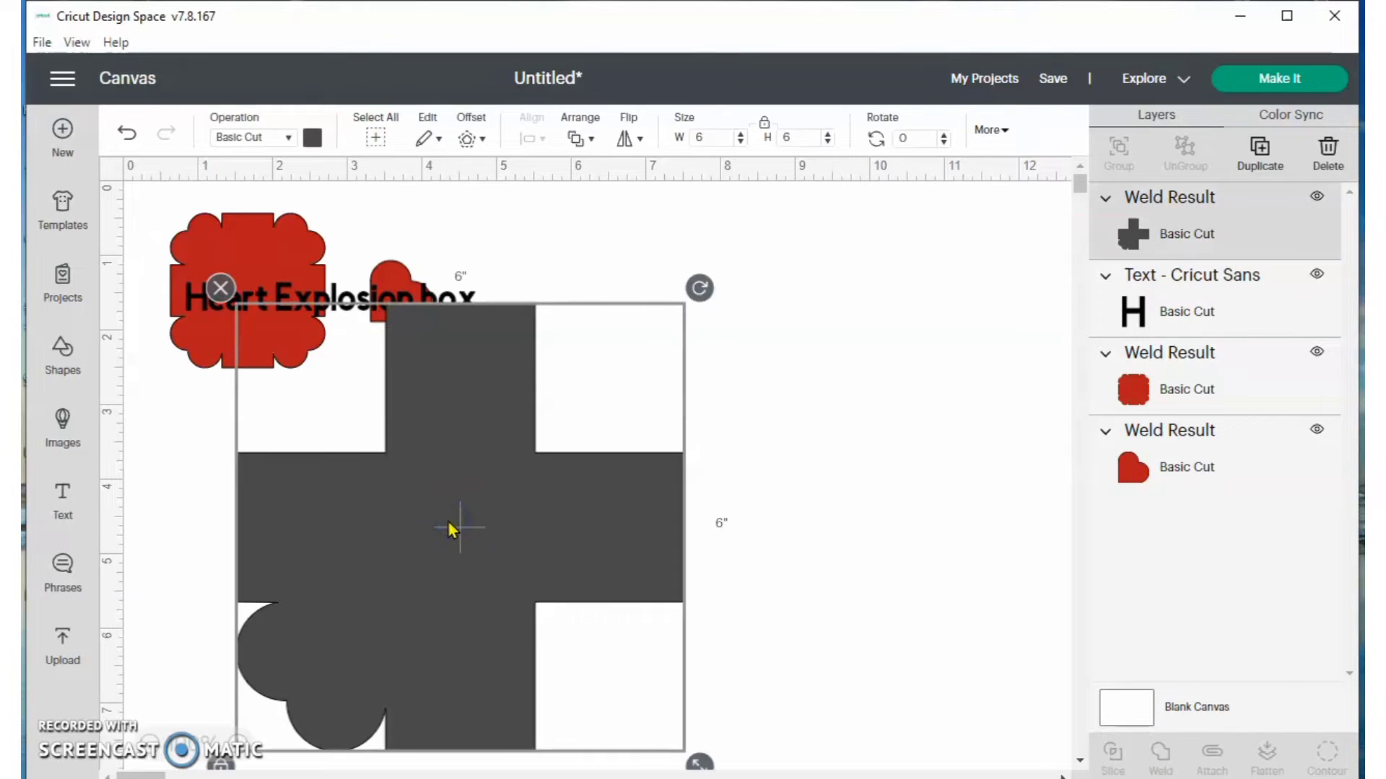
left_click(1269, 154)
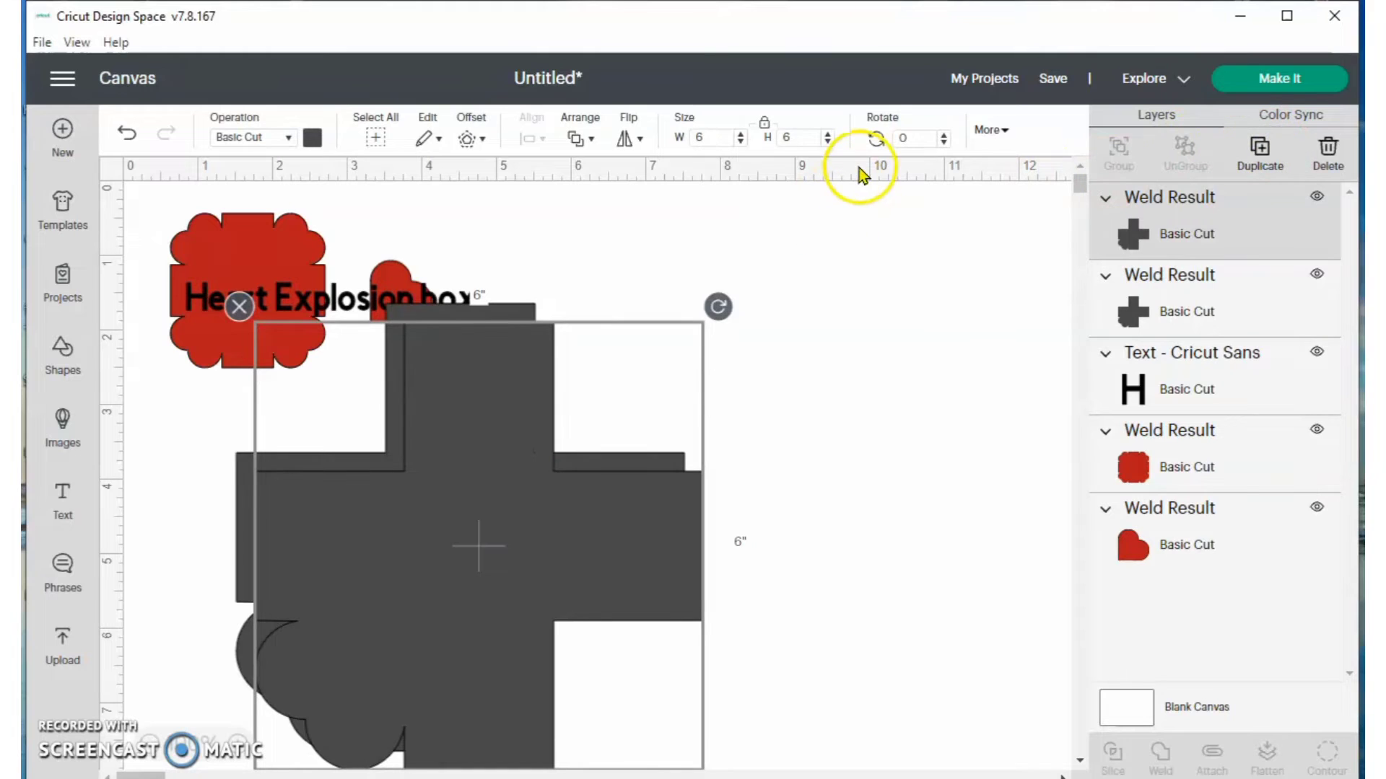
left_click_drag(914, 140, 879, 141)
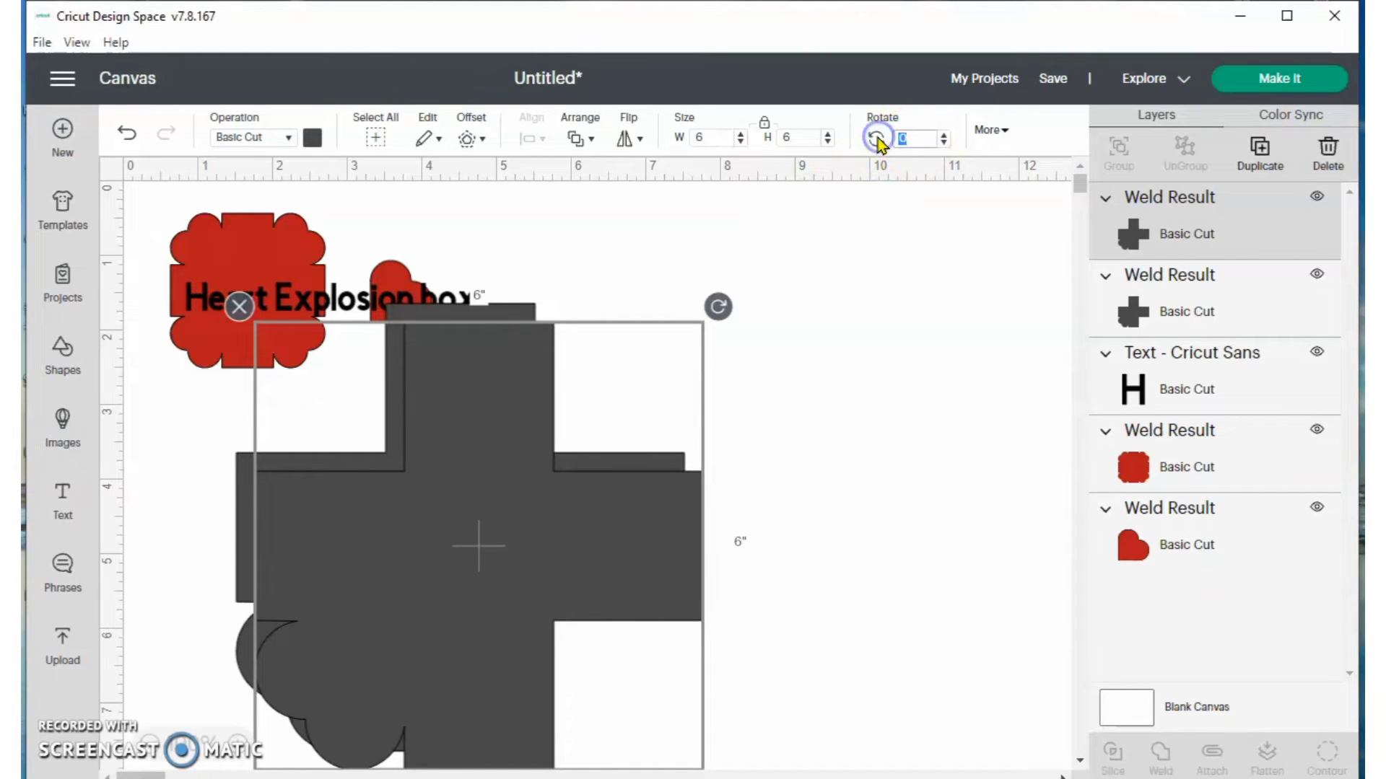
type("90")
key("Return")
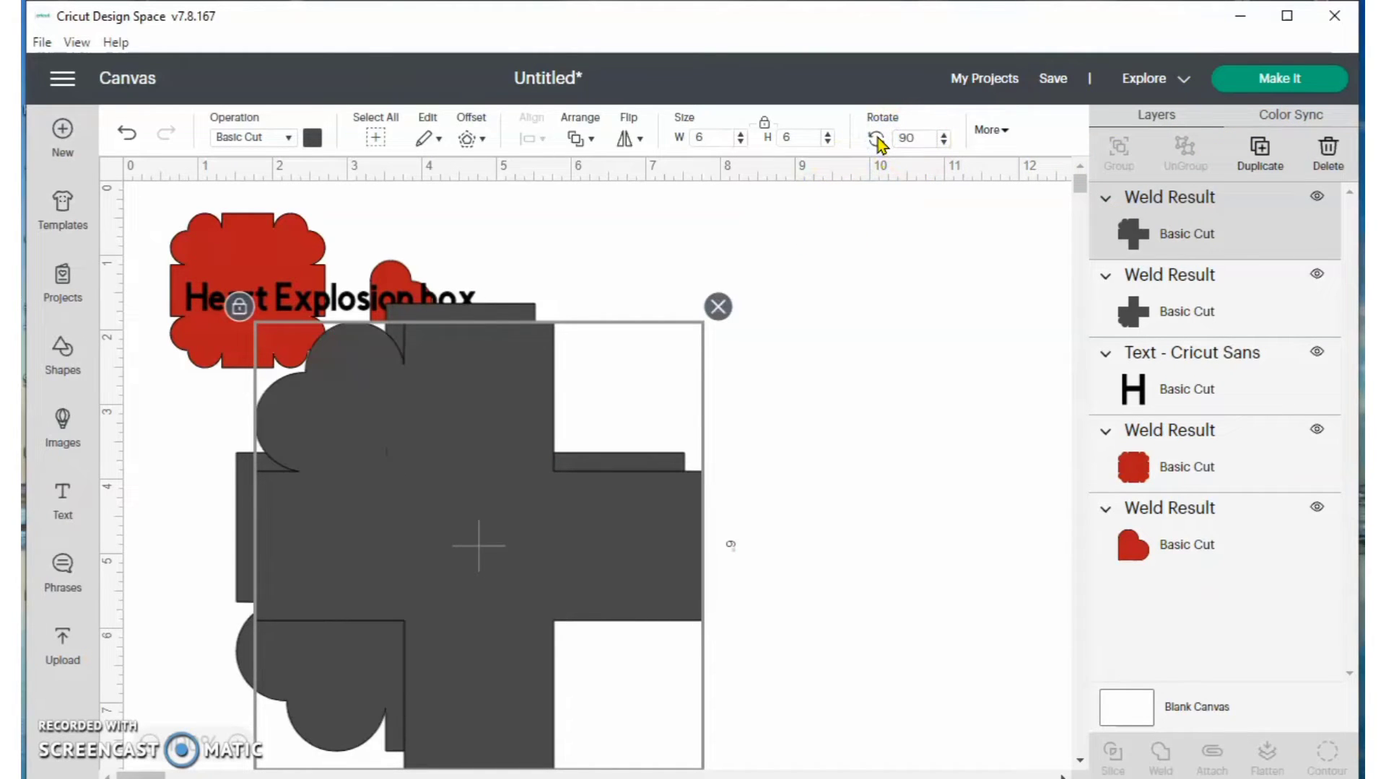
Center the two overlapping one-heart crosses on each other and weld them into a cross with two heart corners
left_click(508, 310)
left_click(509, 310)
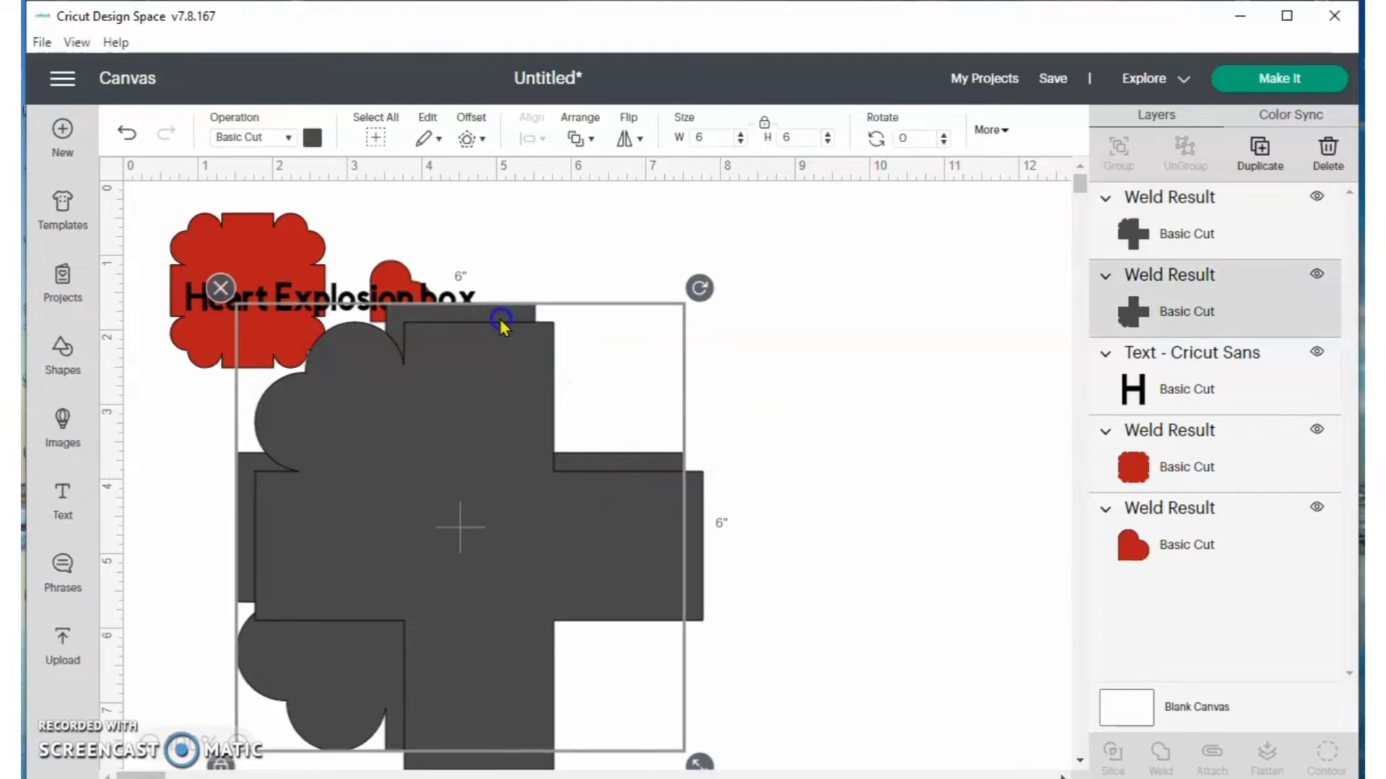
left_click(1128, 231, "shift")
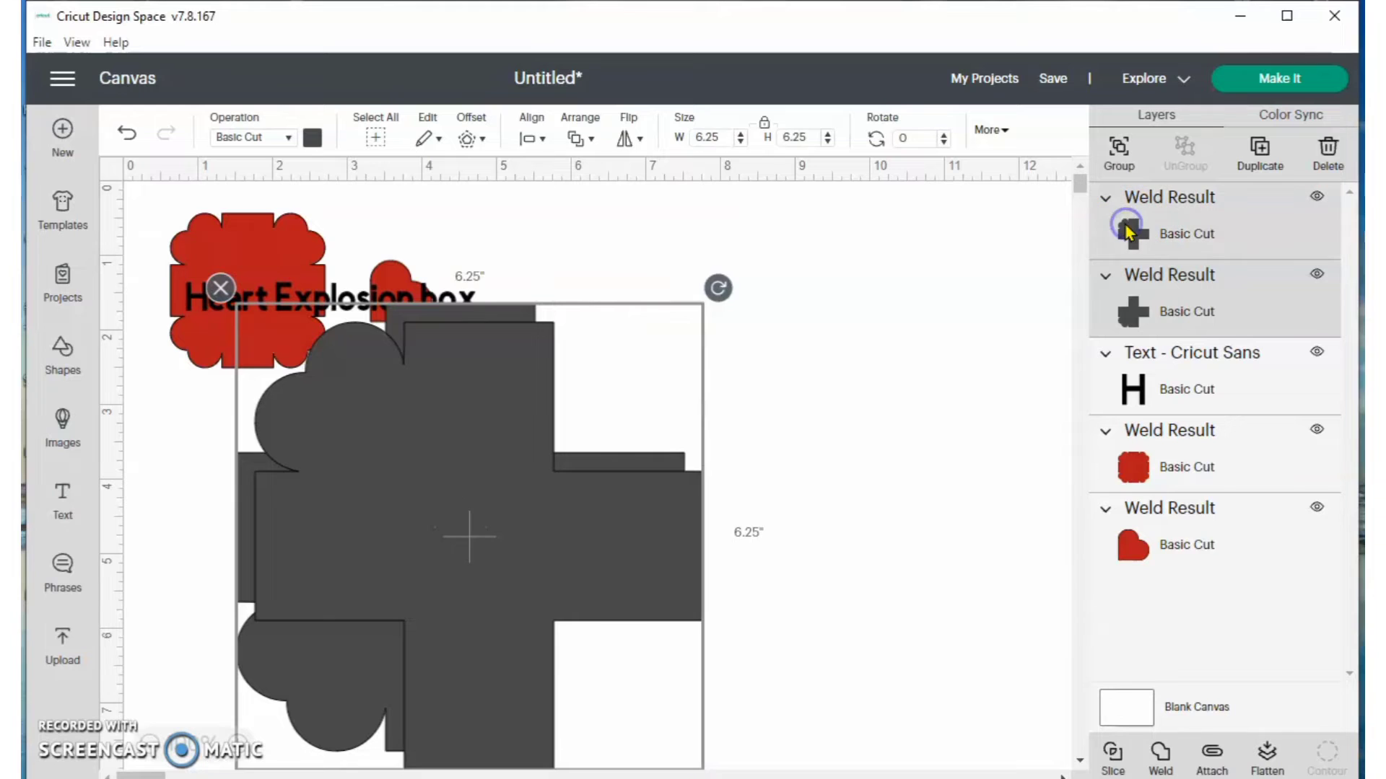
left_click(530, 139)
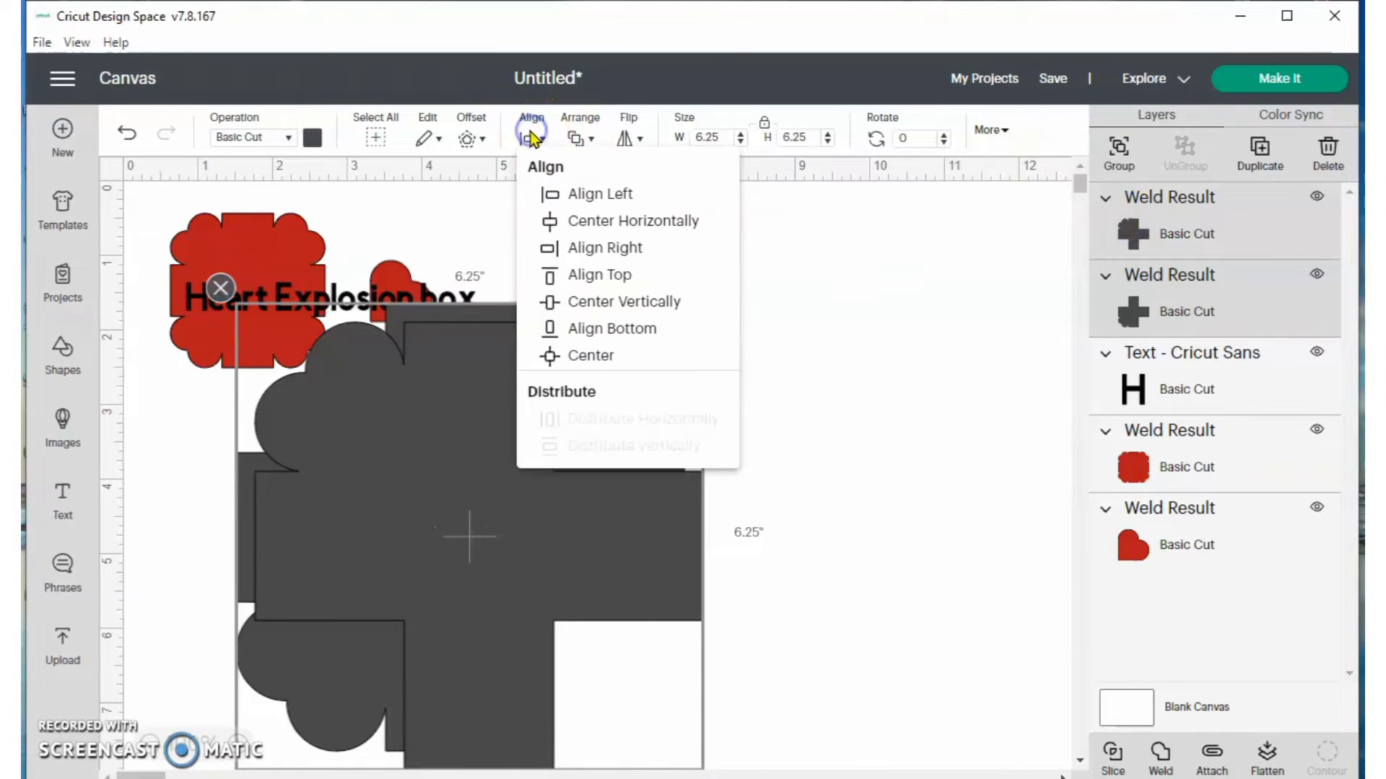
left_click(570, 355)
left_click(1176, 754)
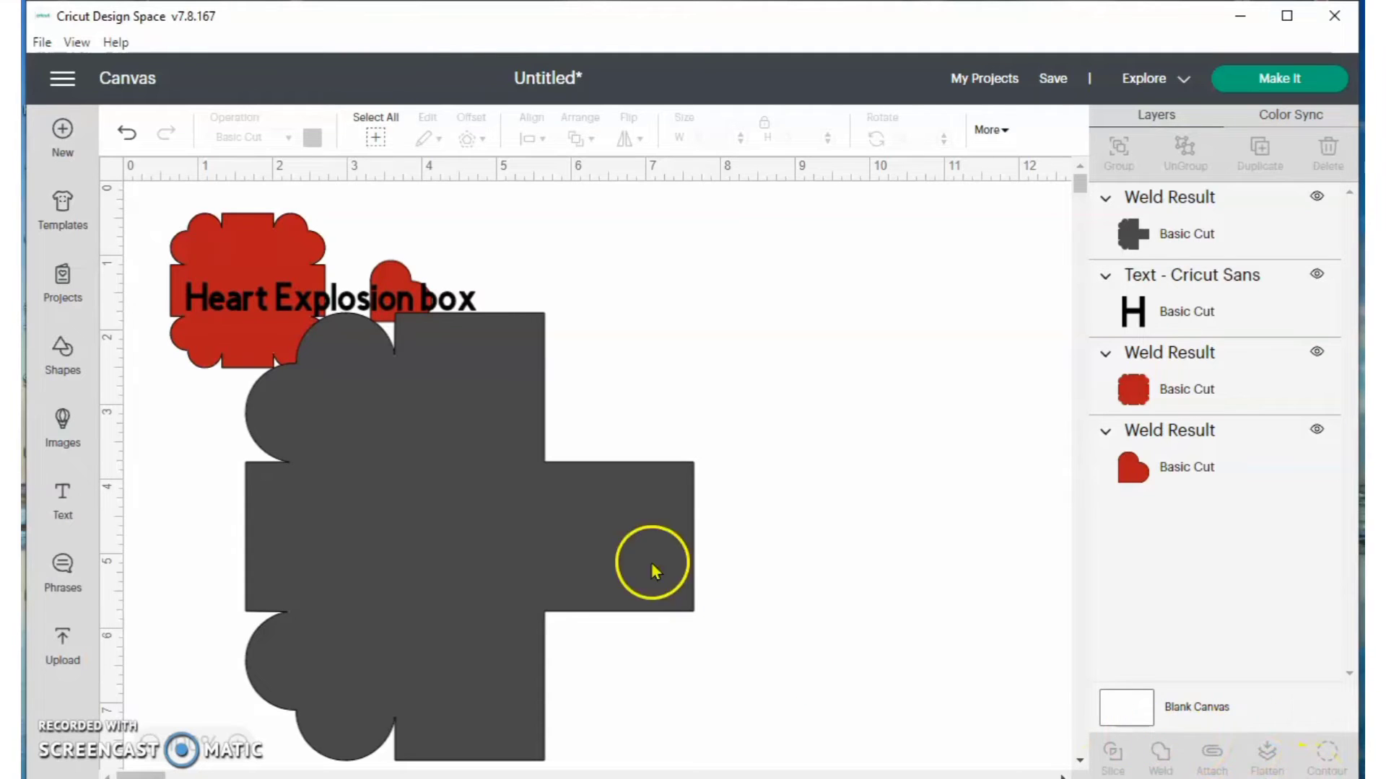
Duplicate the cross with two heart corners and rotate the copy 90 degrees
left_click(430, 492)
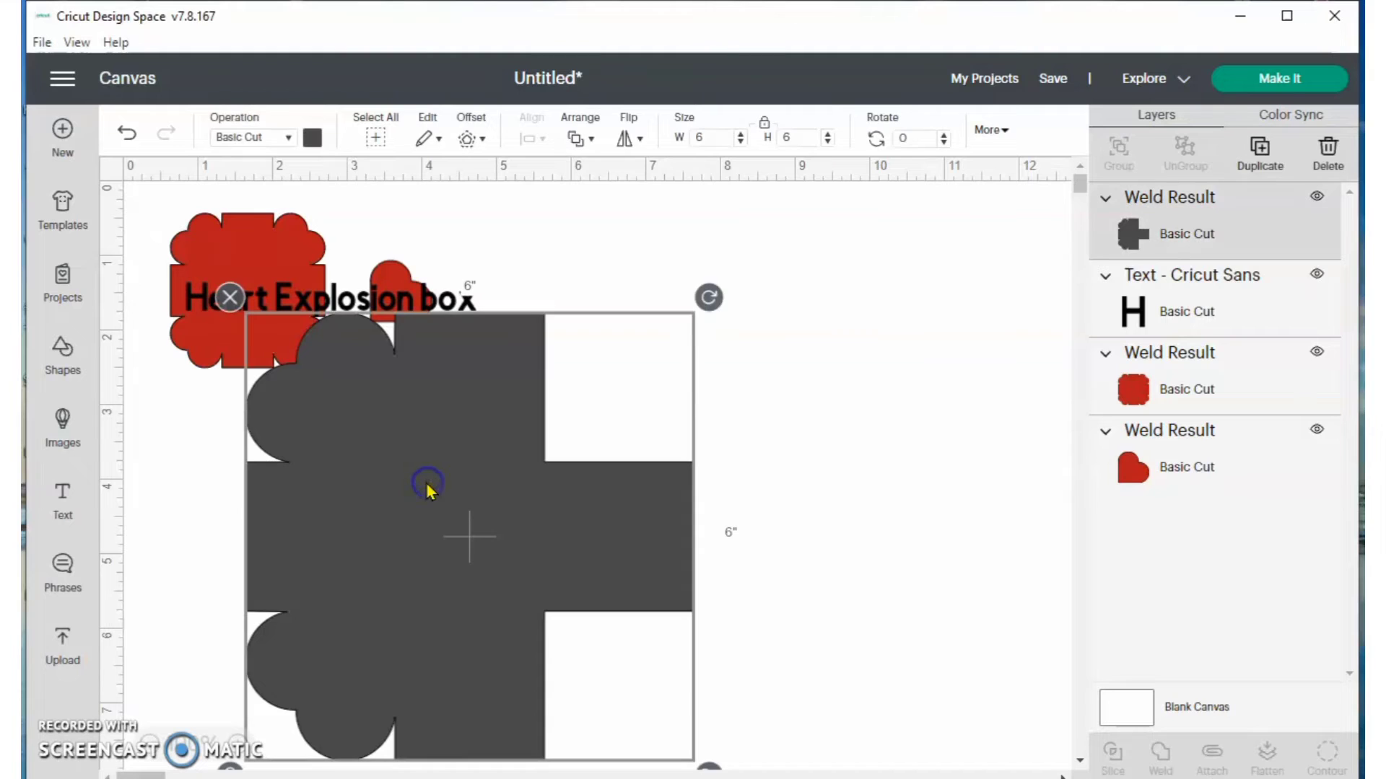
left_click(1261, 148)
left_click(890, 137)
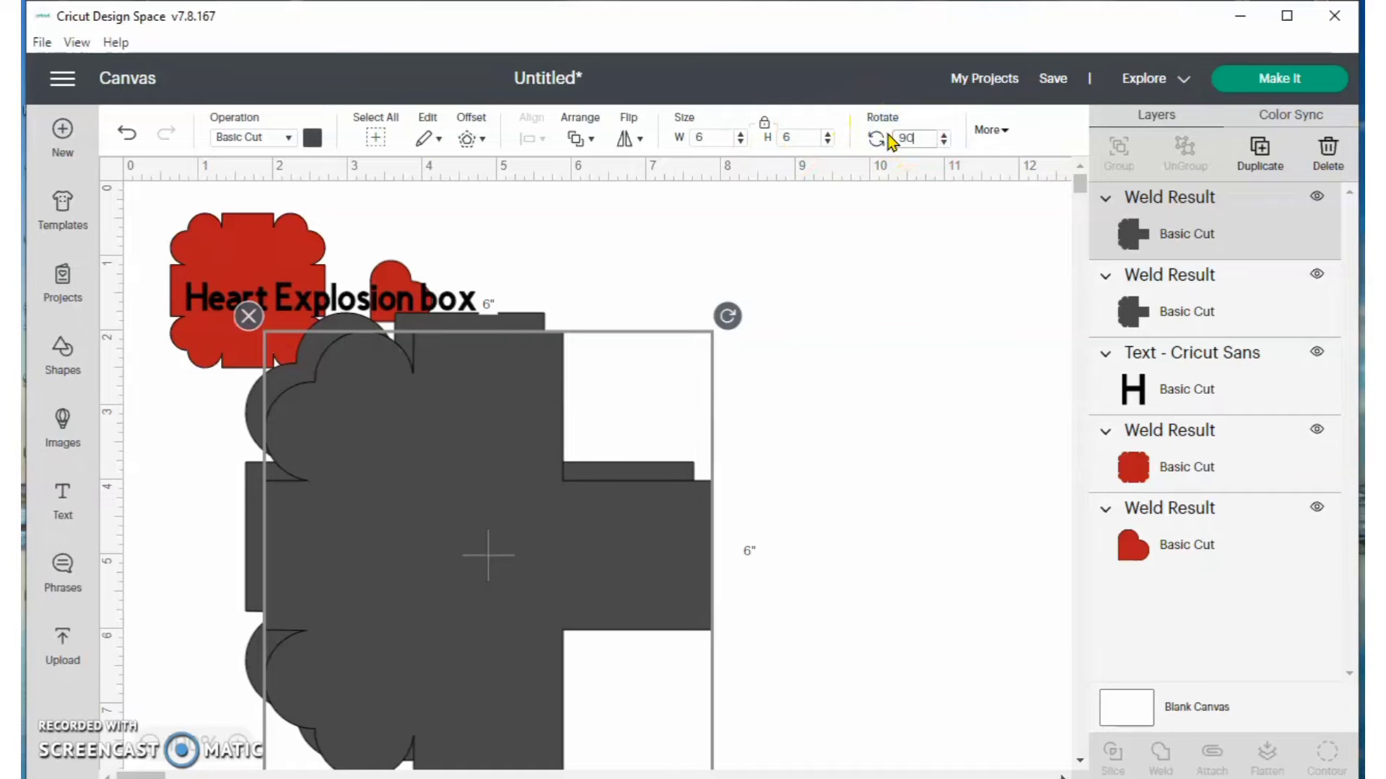
key("Return")
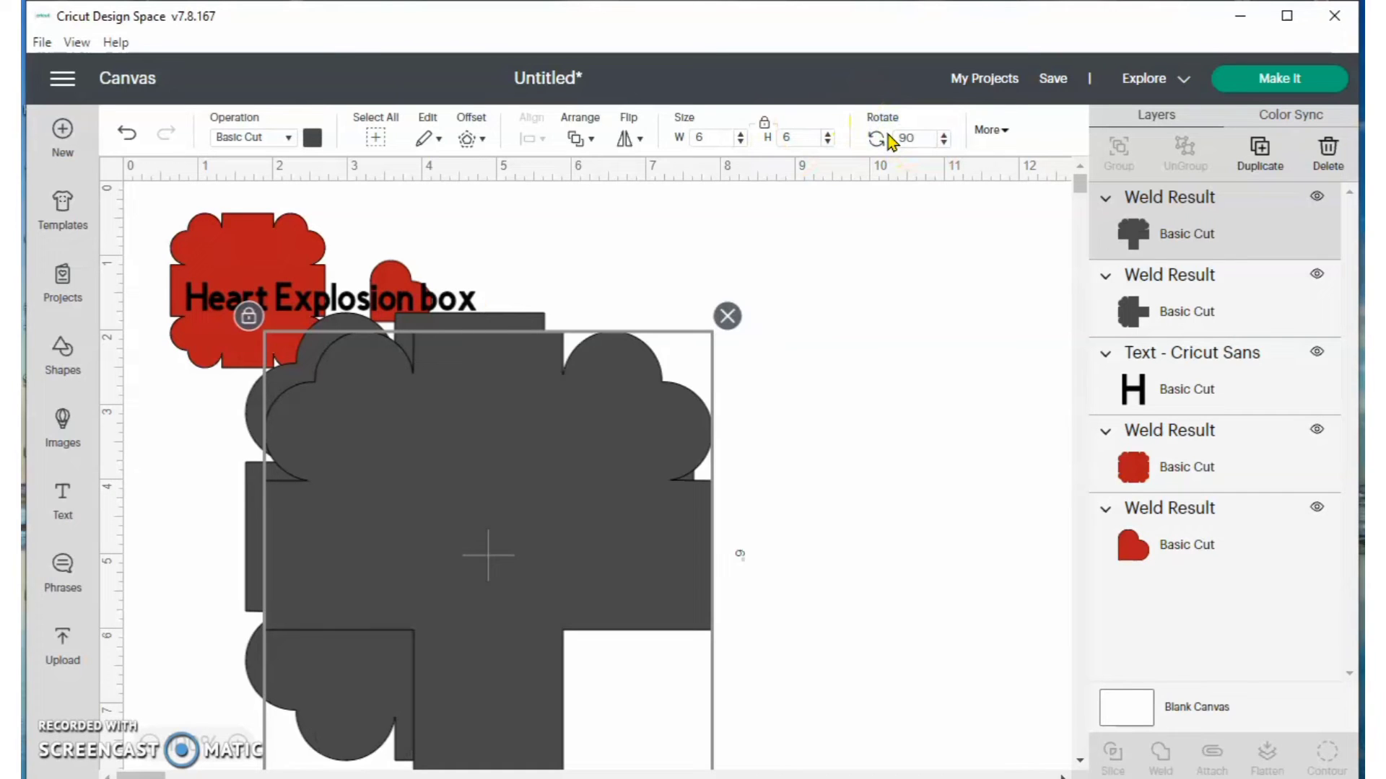
Center the two overlapping two-heart crosses on each other and weld them into a cross with three heart corners
left_click(502, 310)
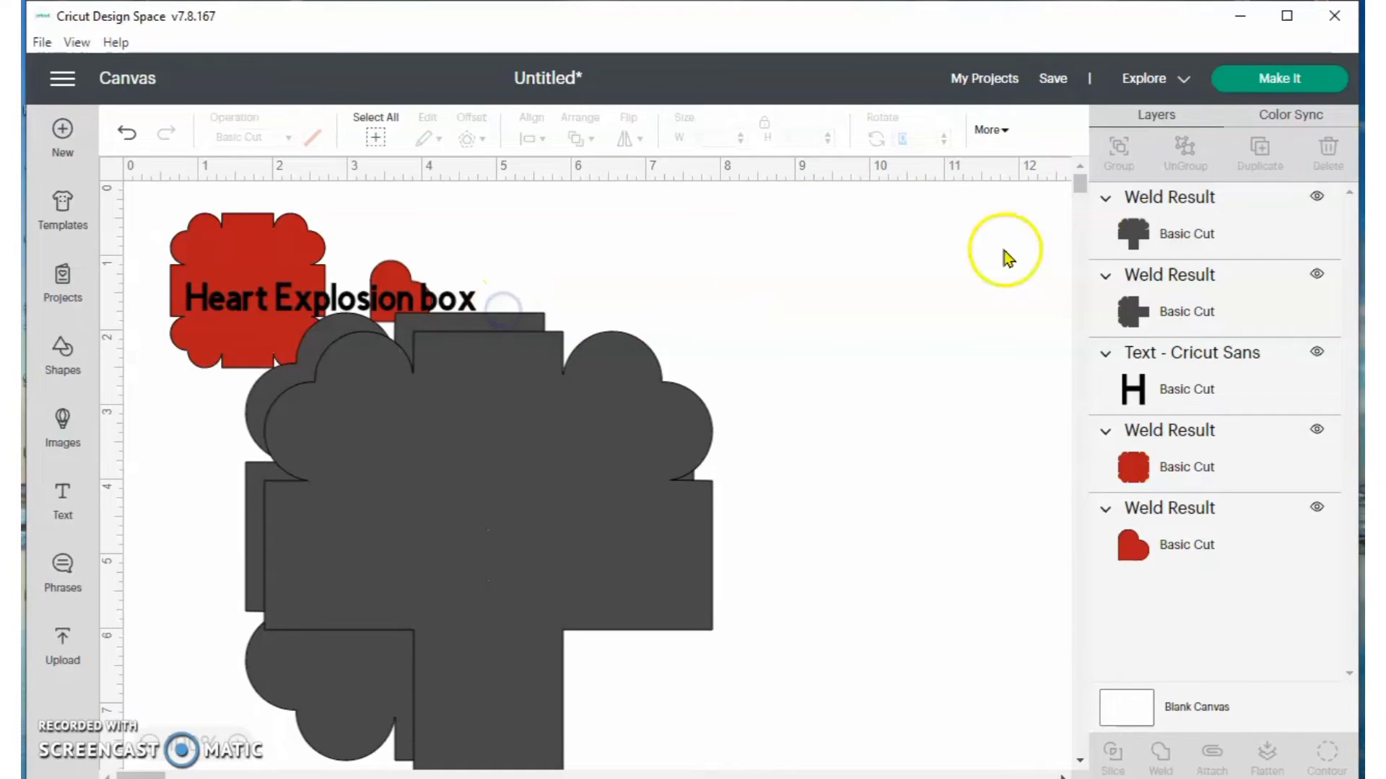
left_click(1176, 224)
left_click(1178, 294, "shift")
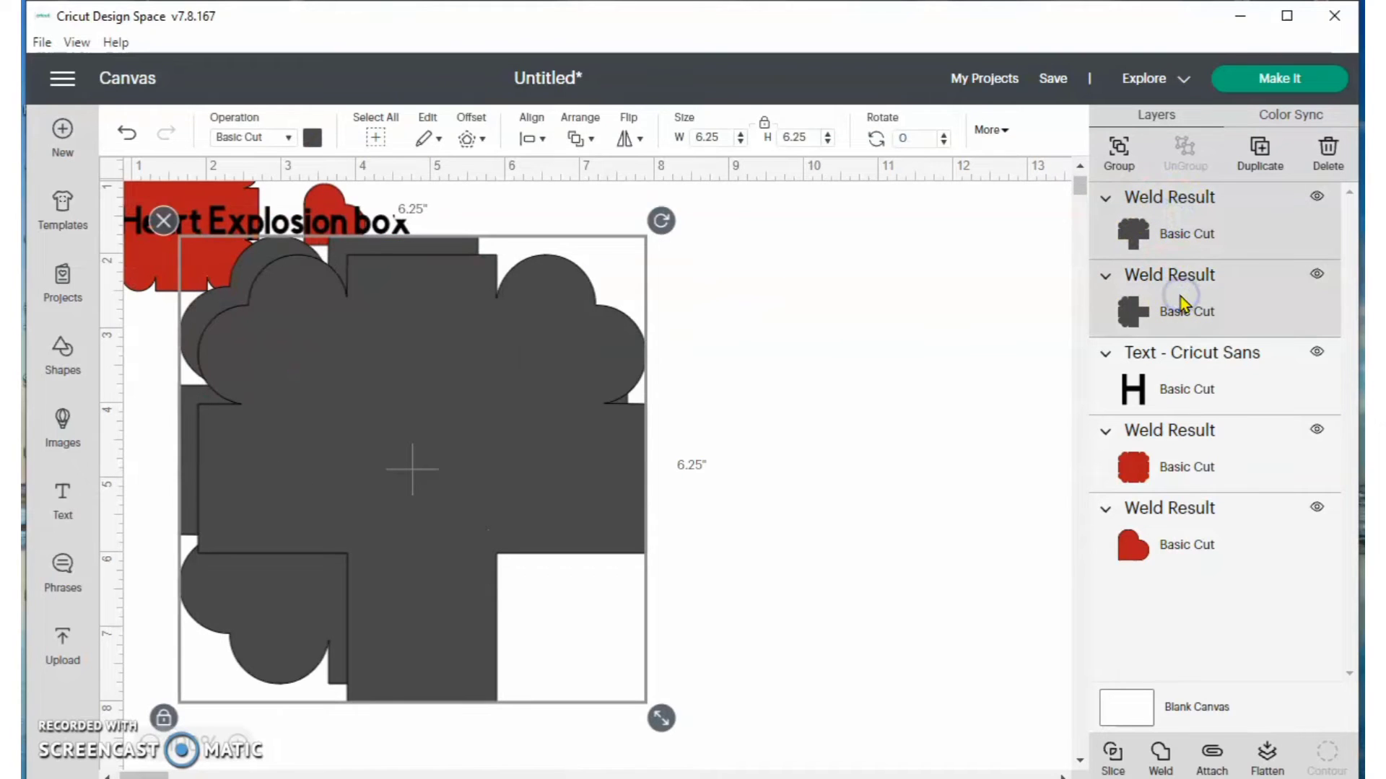
left_click(520, 137)
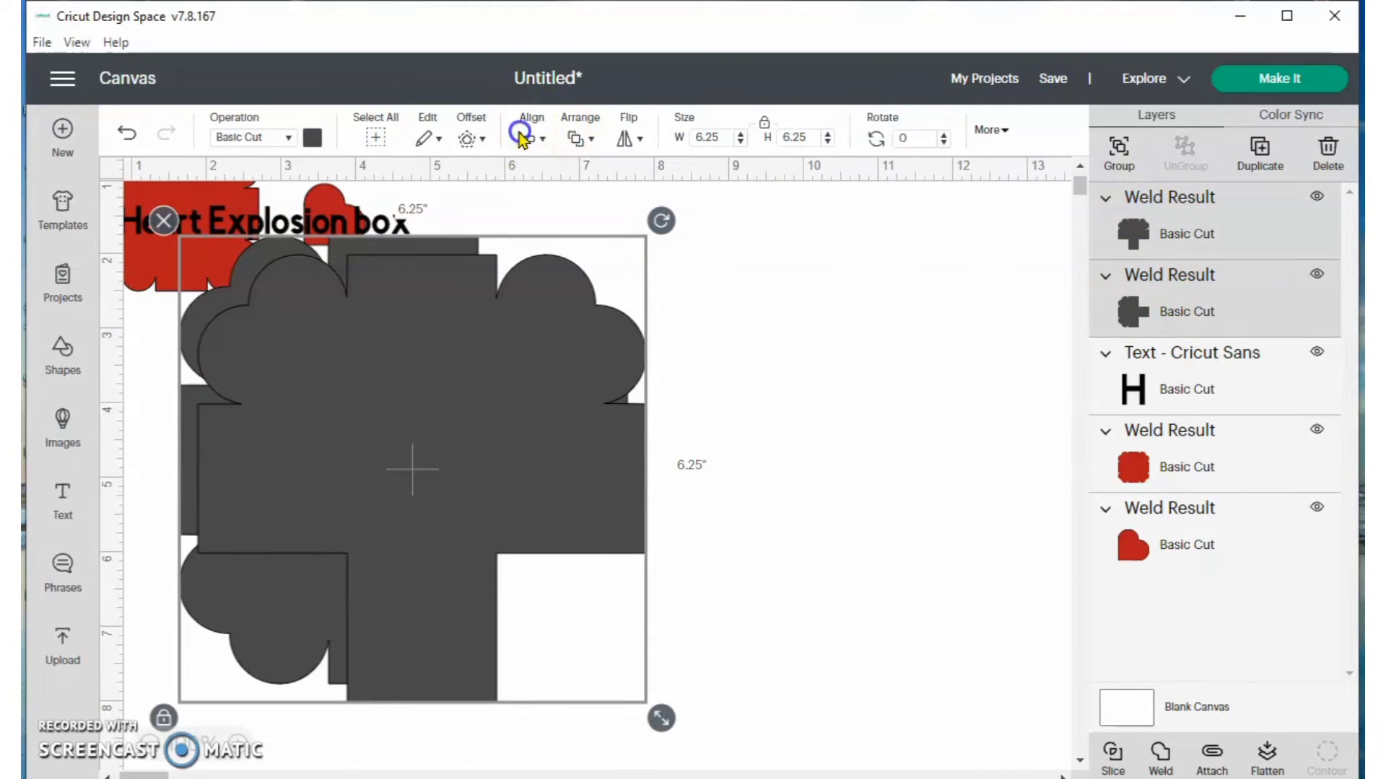
left_click(587, 354)
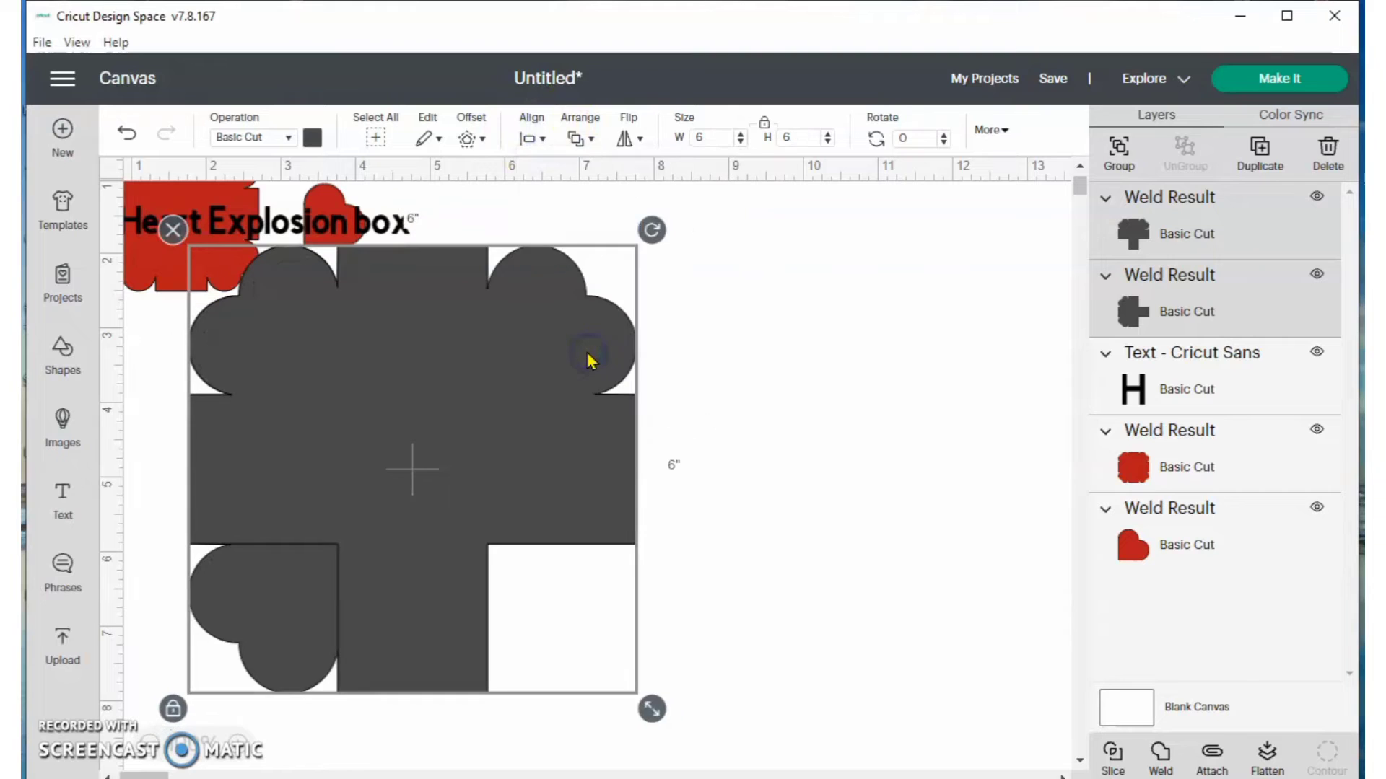
left_click(1166, 750)
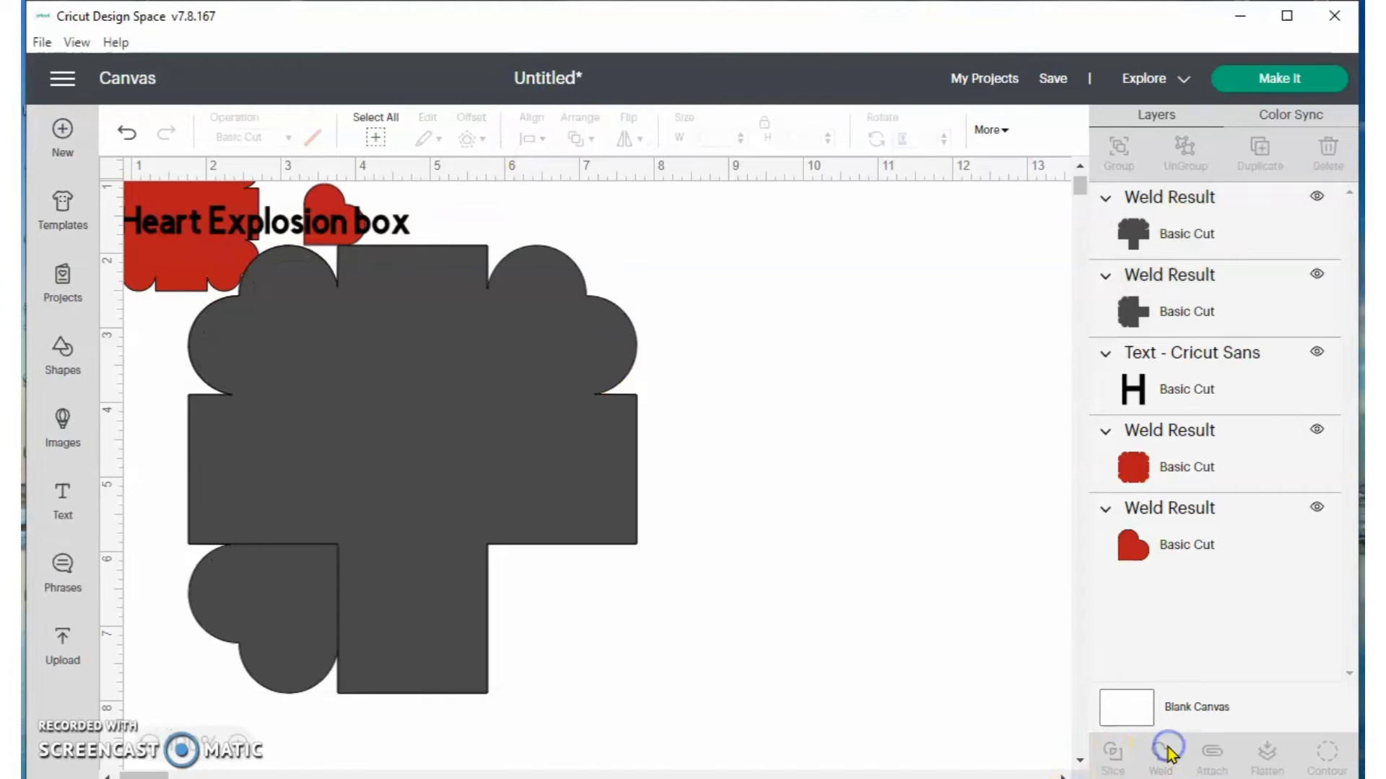
Duplicate the cross with three heart corners and rotate the copy 90 degrees
left_click(412, 433)
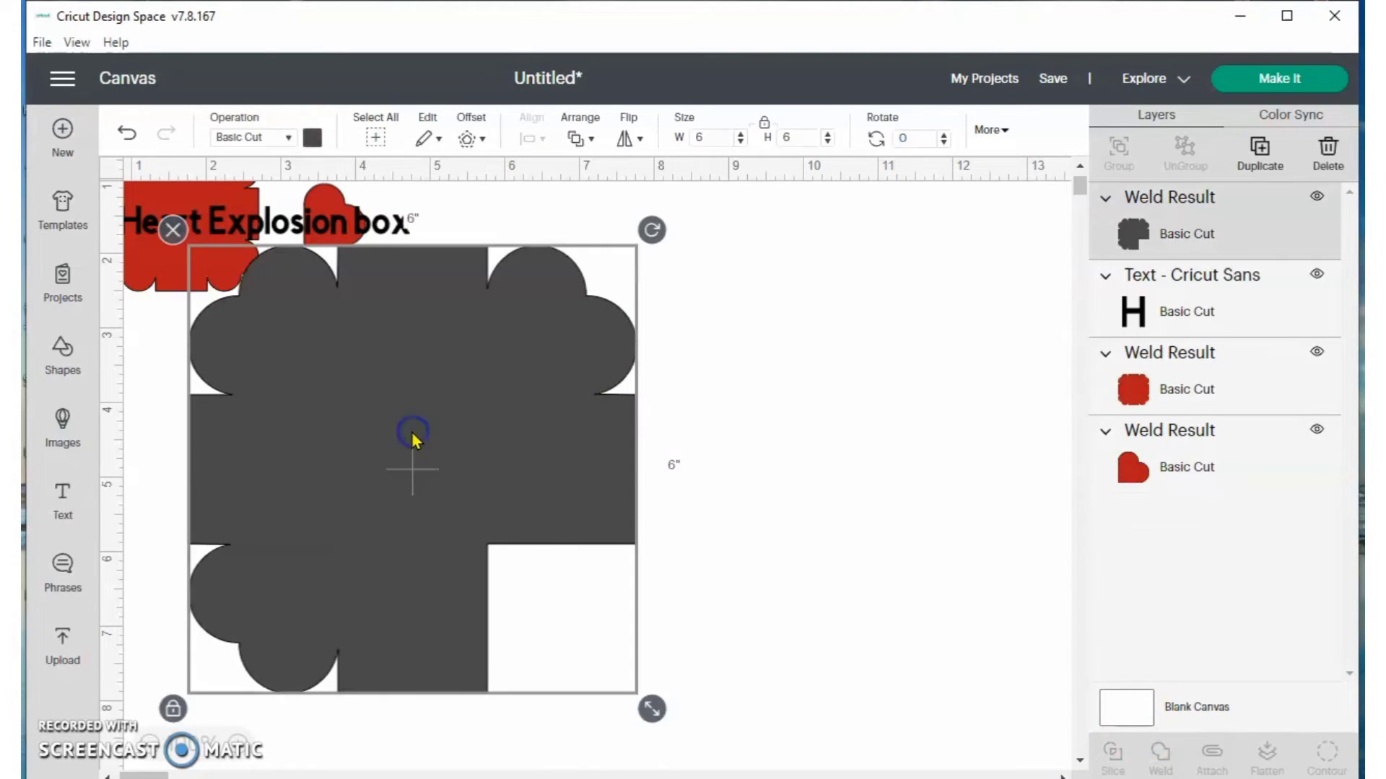
left_click(1268, 155)
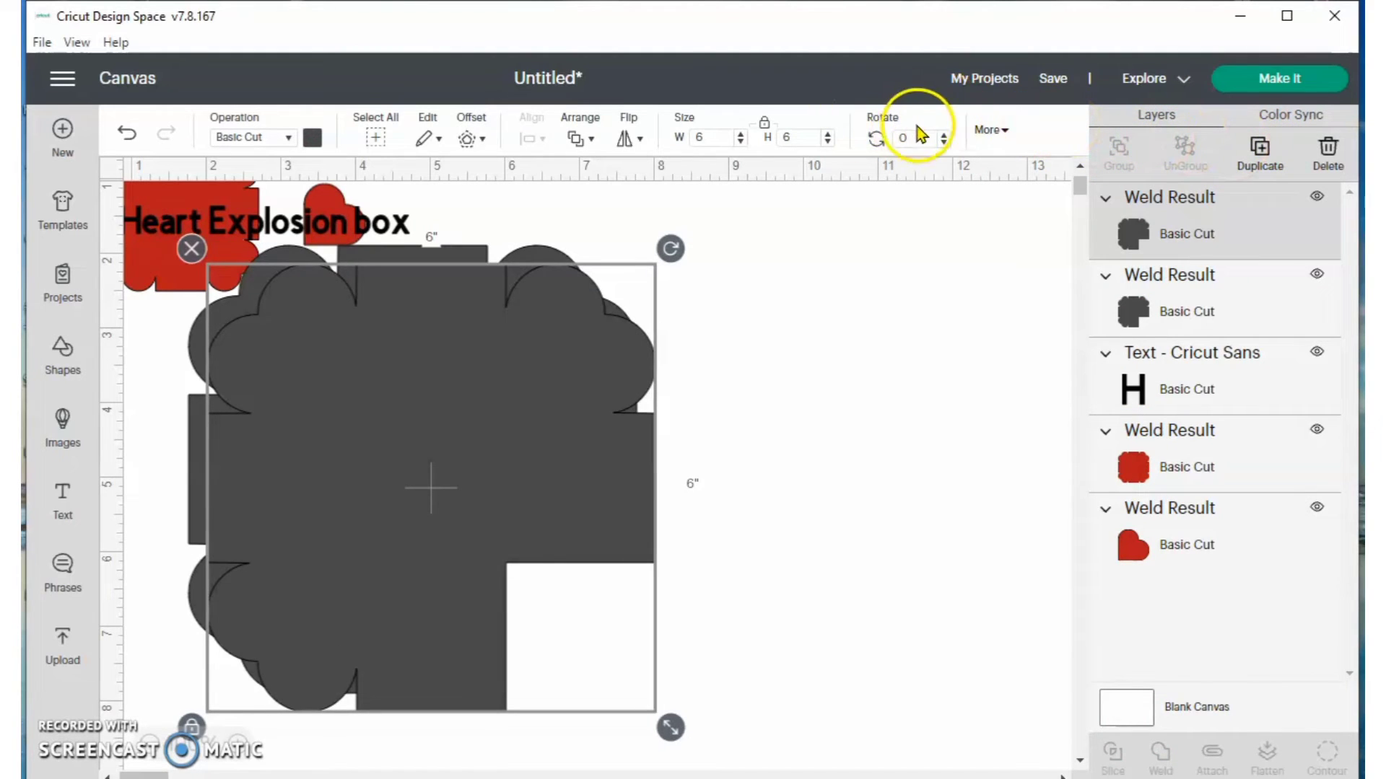
left_click(884, 135)
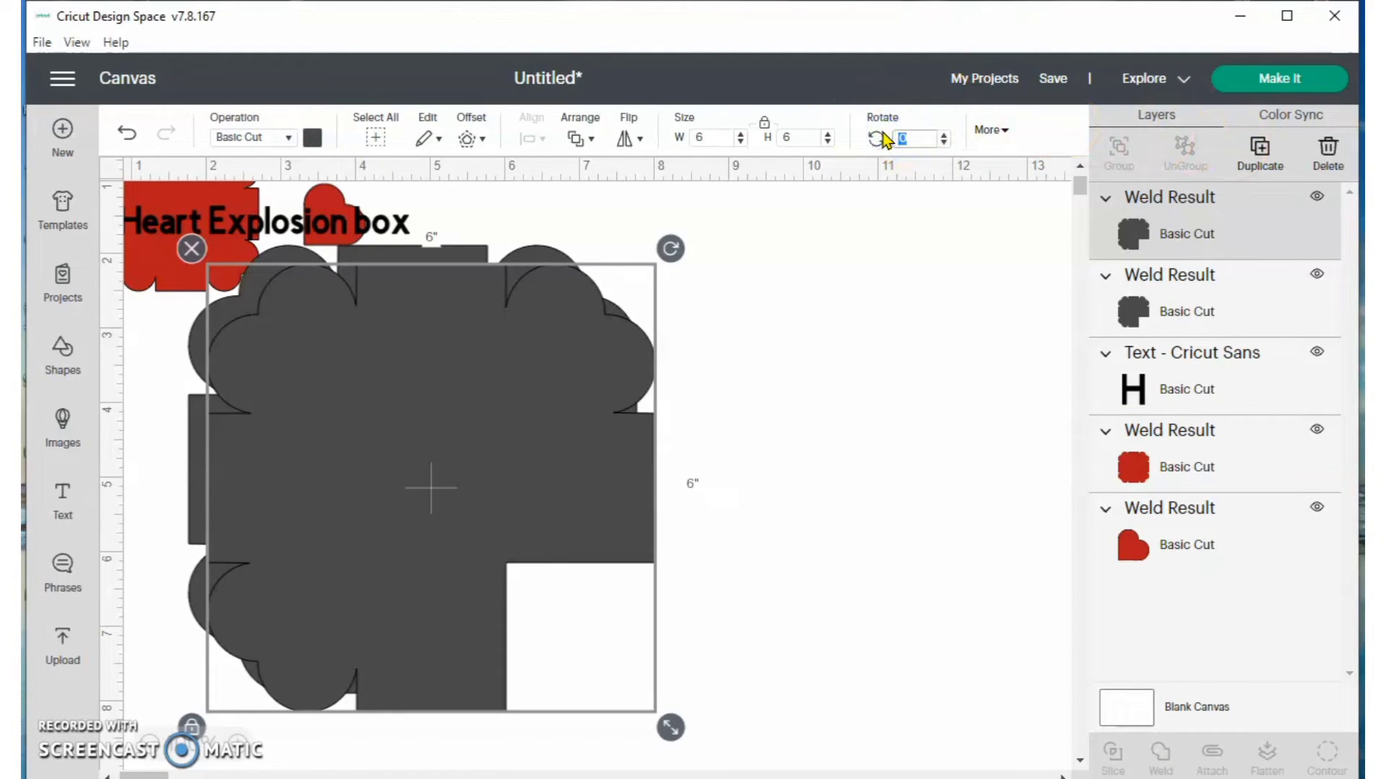
type("90")
key("Return")
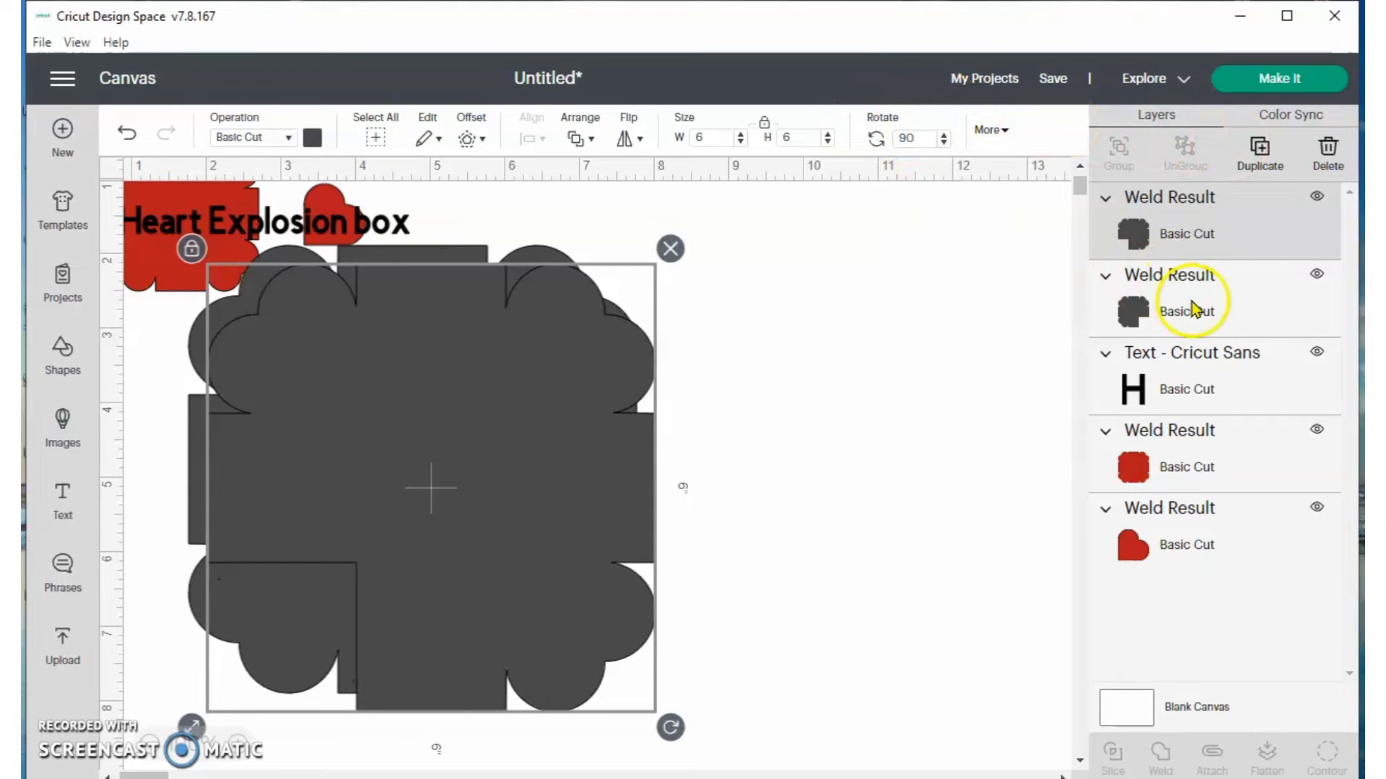
Weld the two three-heart crosses, centered on each other, into one four-heart template and move it clear of the red samples
left_click(1191, 308, "shift")
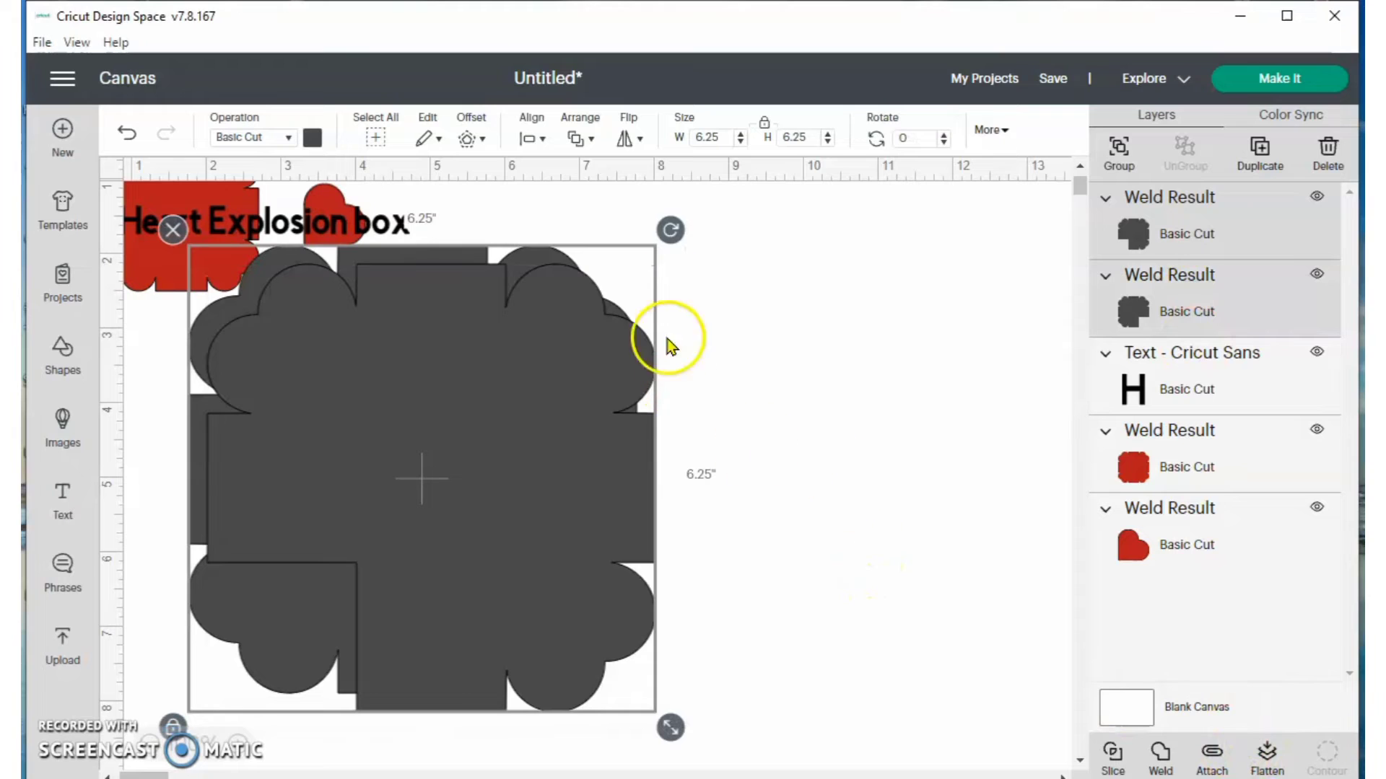
left_click(532, 137)
left_click(594, 371)
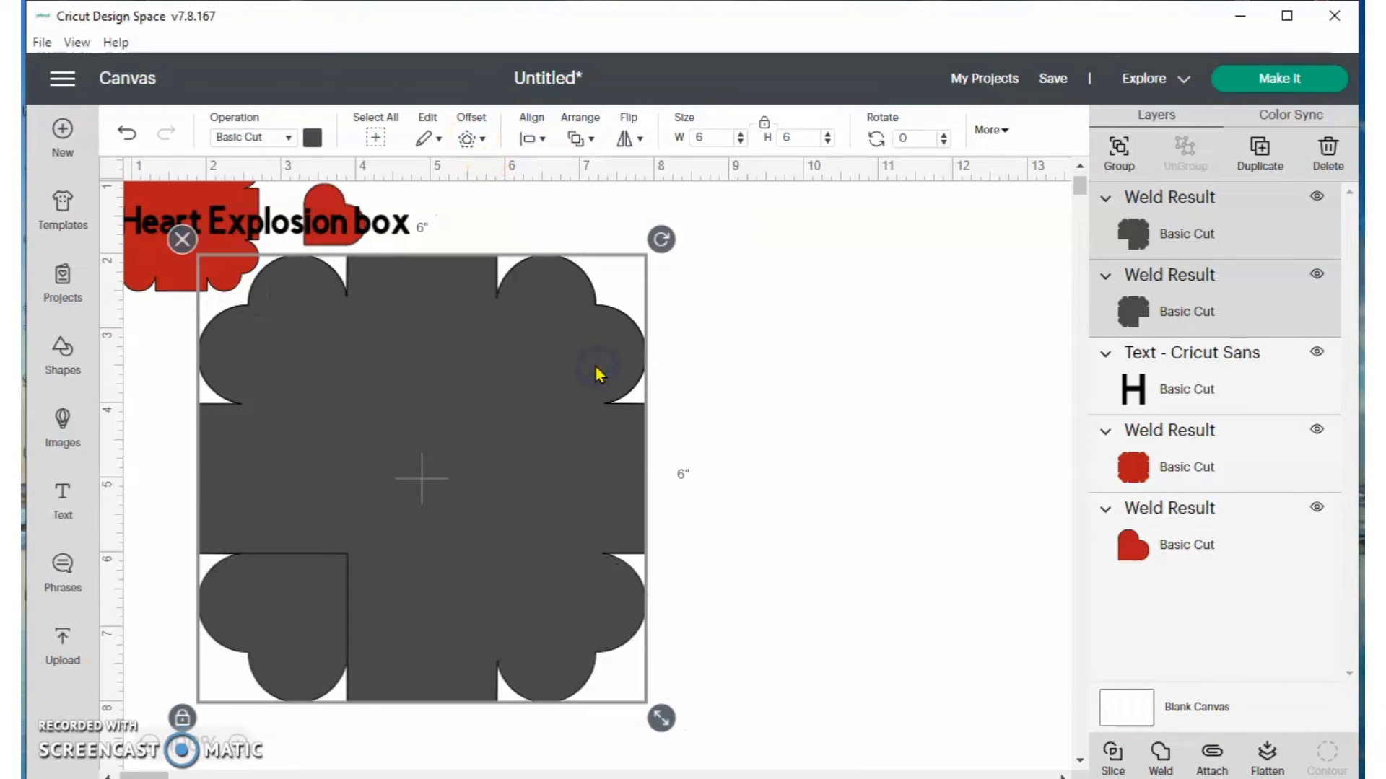
left_click(1161, 752)
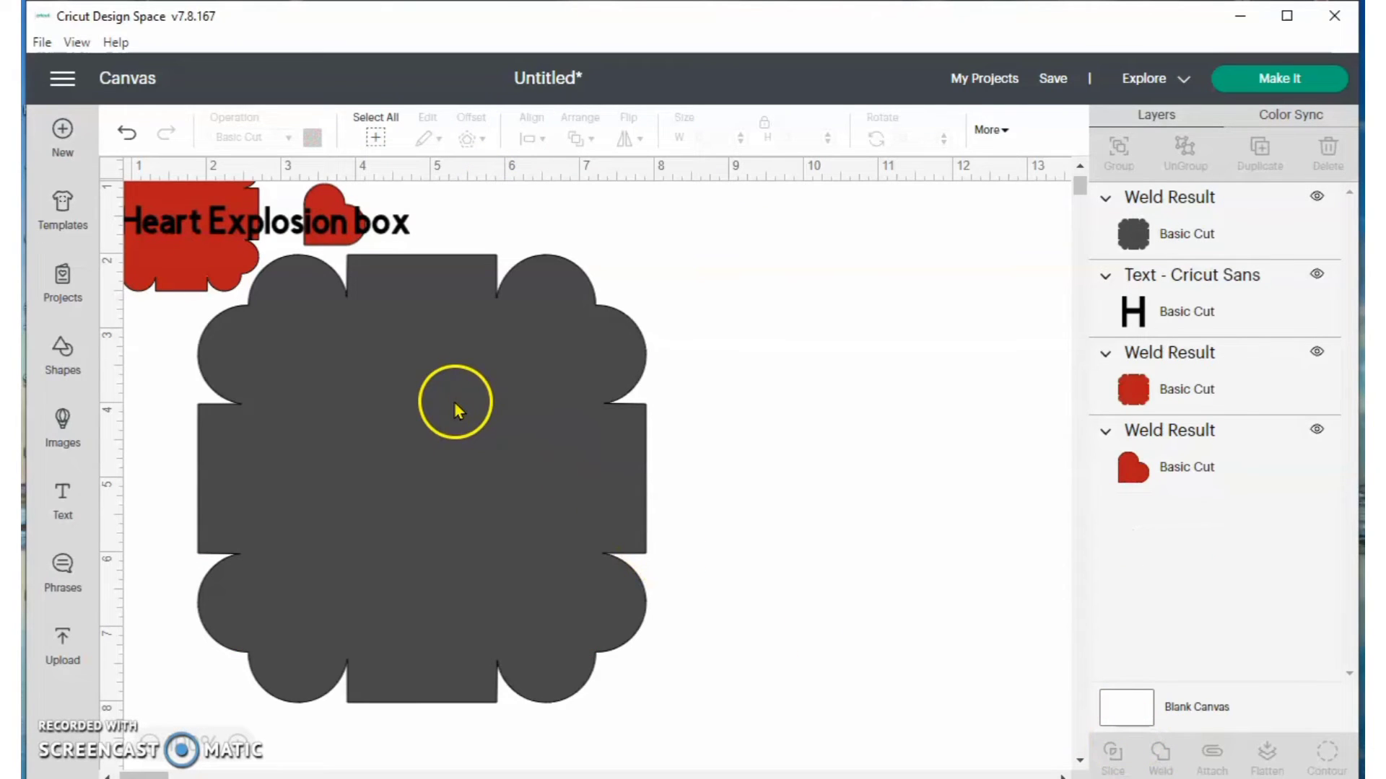
left_click_drag(318, 443, 506, 464)
left_click(253, 498)
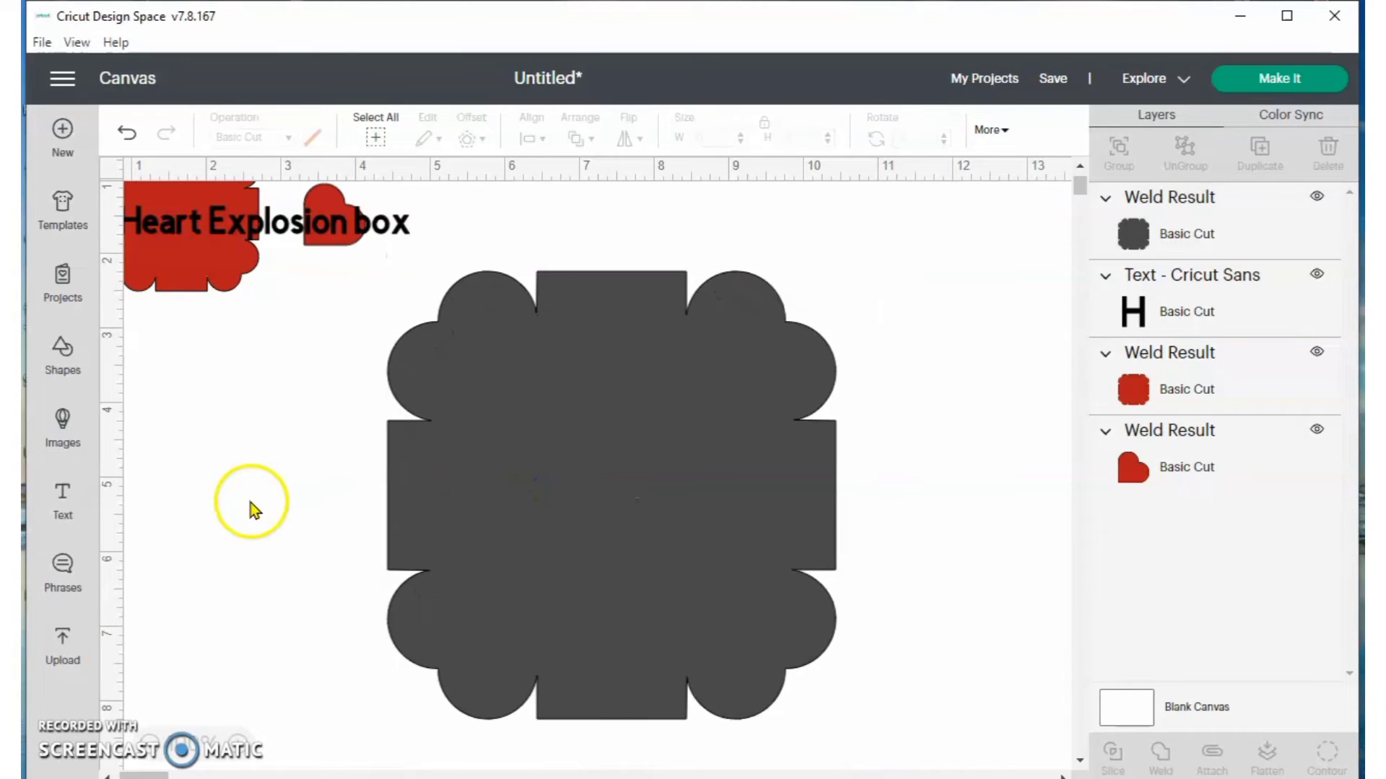
left_click(61, 352)
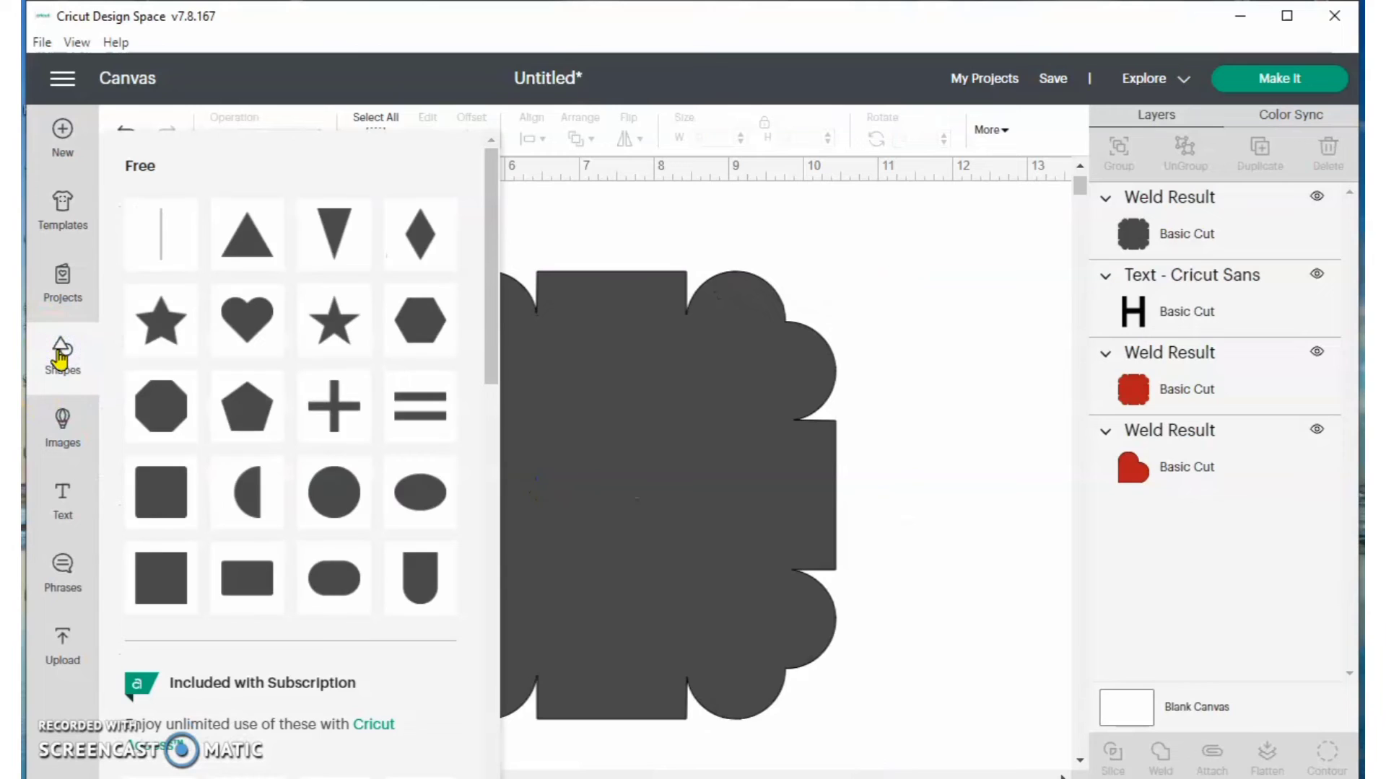
left_click(143, 235)
left_click(291, 375)
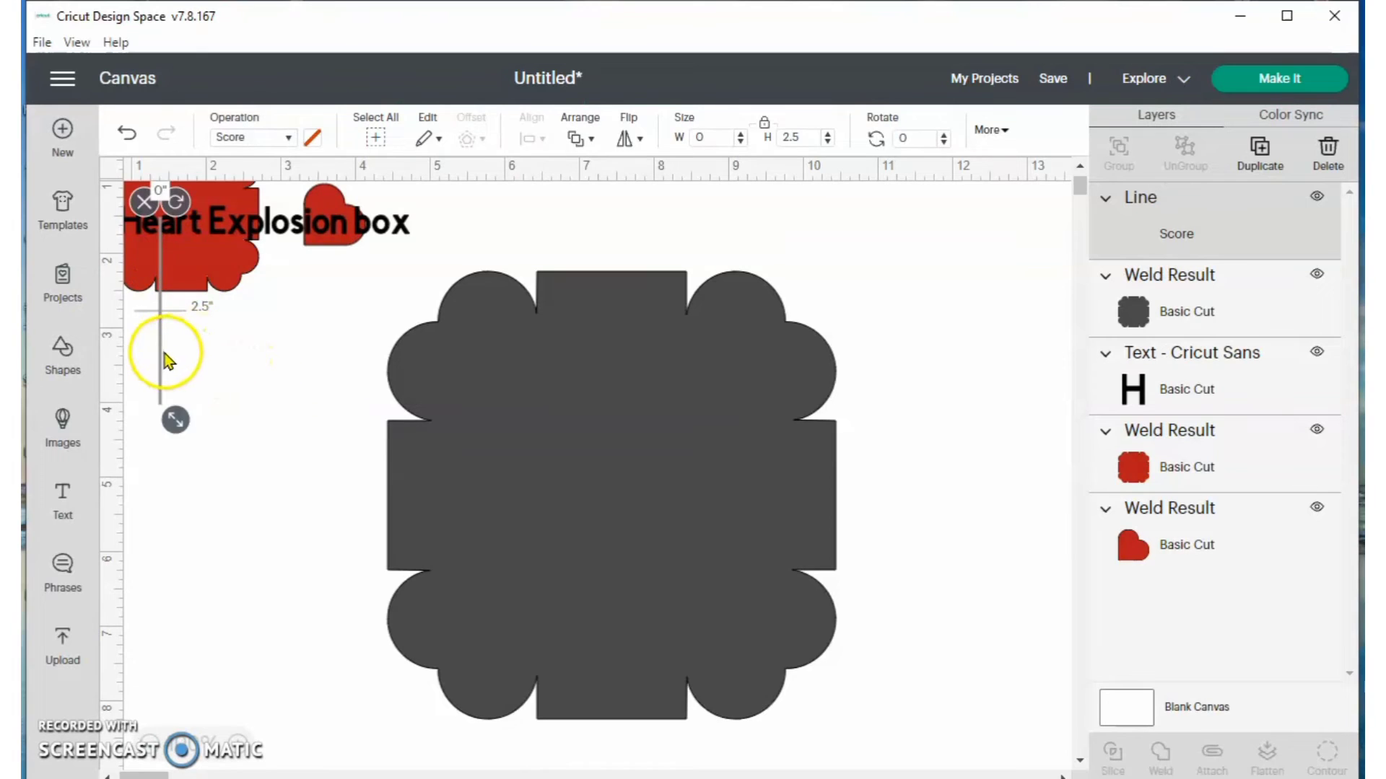
left_click_drag(162, 345, 210, 492)
left_click(196, 345)
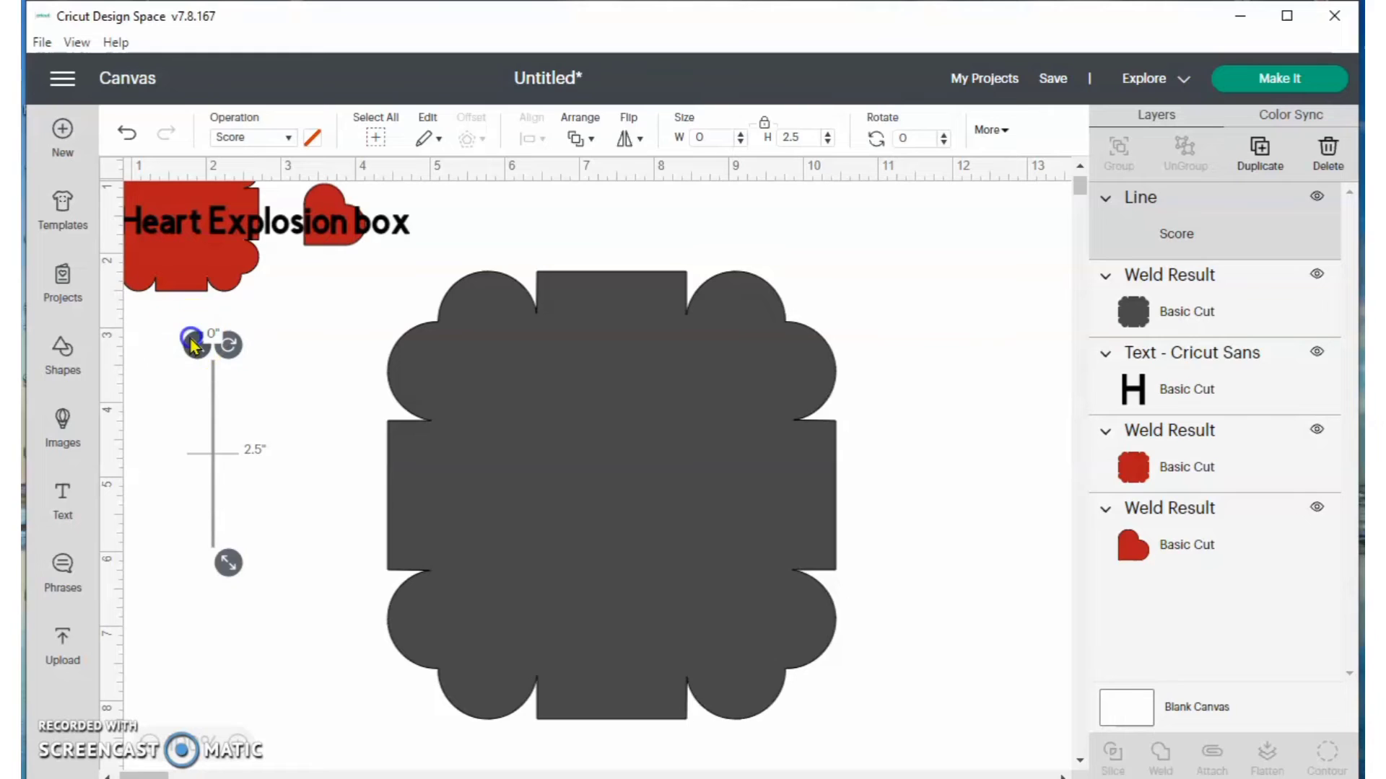
left_click(189, 283)
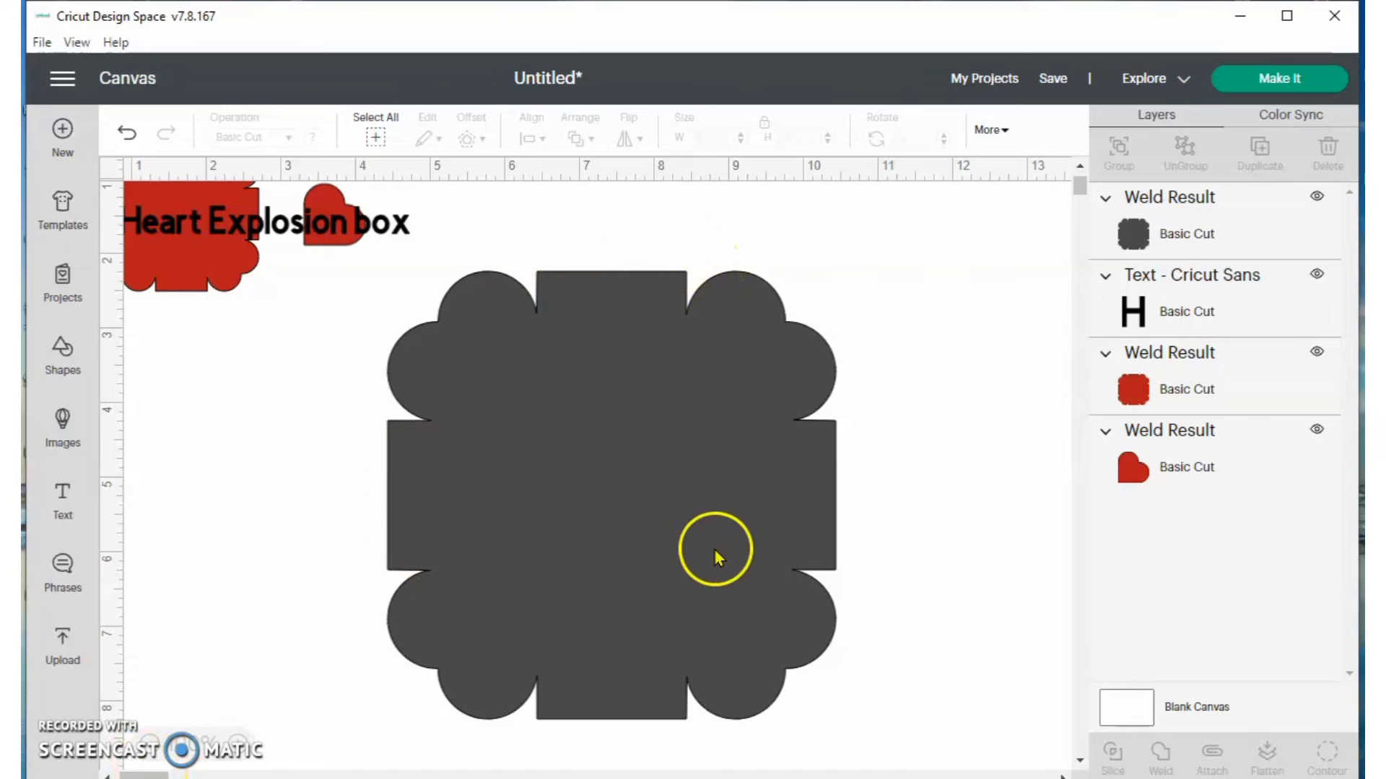
Recolor the four-heart template red and scale it proportionally to 11.5 inches wide, shifting it to fit the canvas
left_click(568, 423)
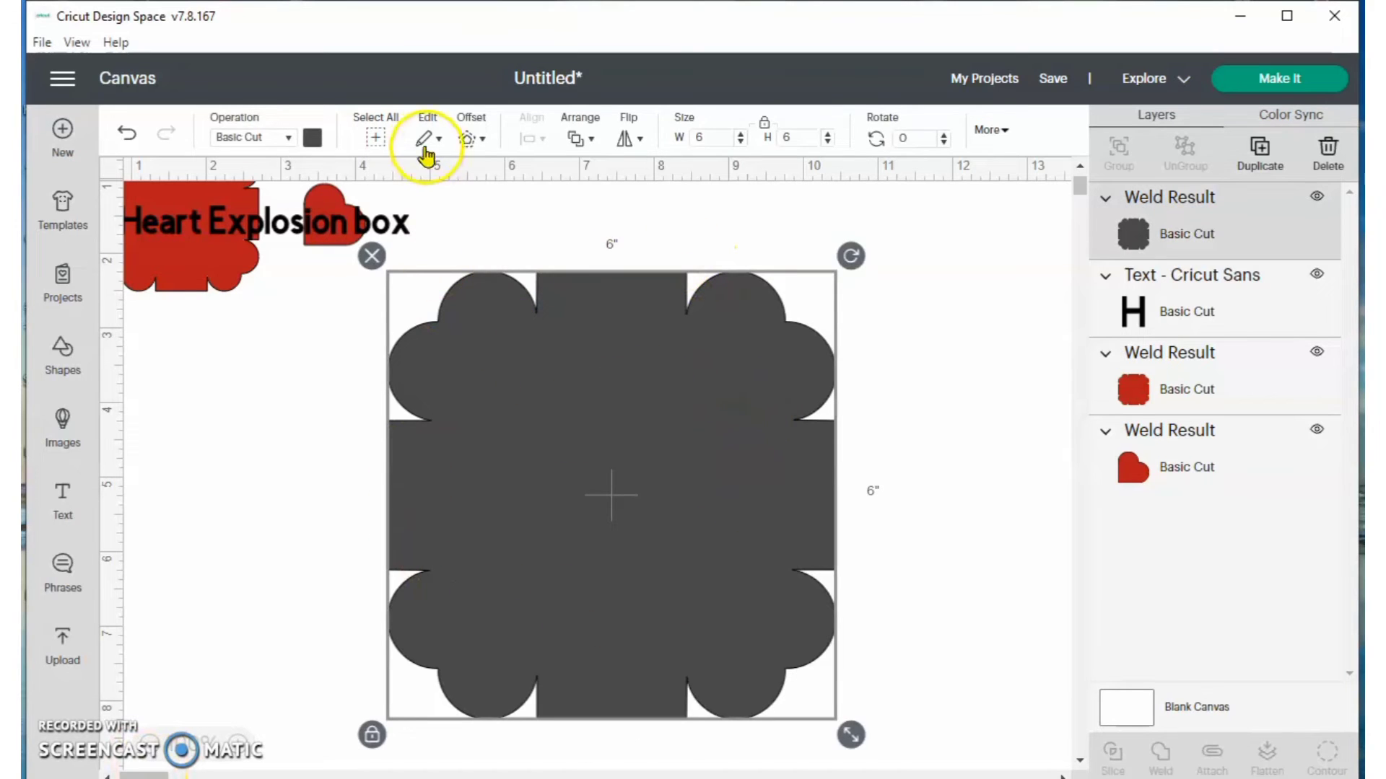
left_click(310, 137)
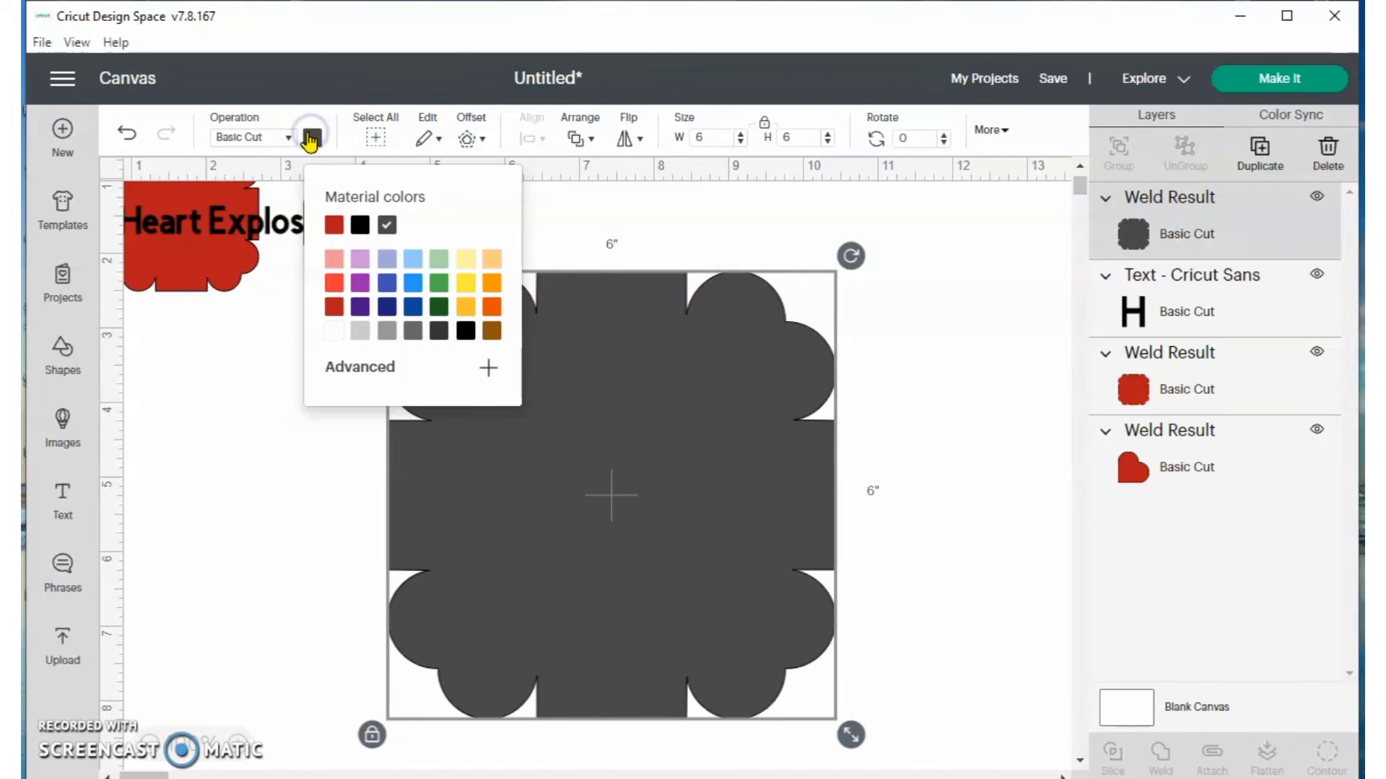
left_click(333, 226)
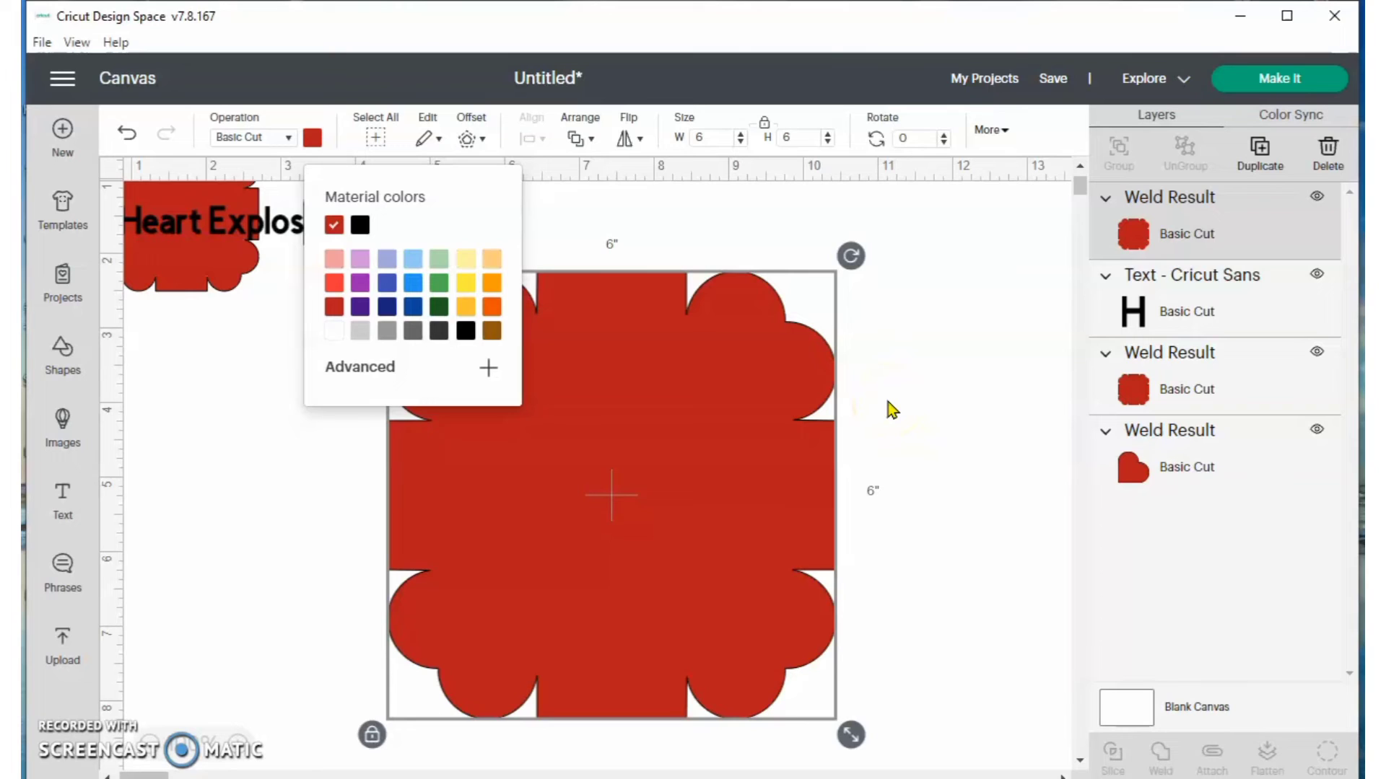
left_click(689, 135)
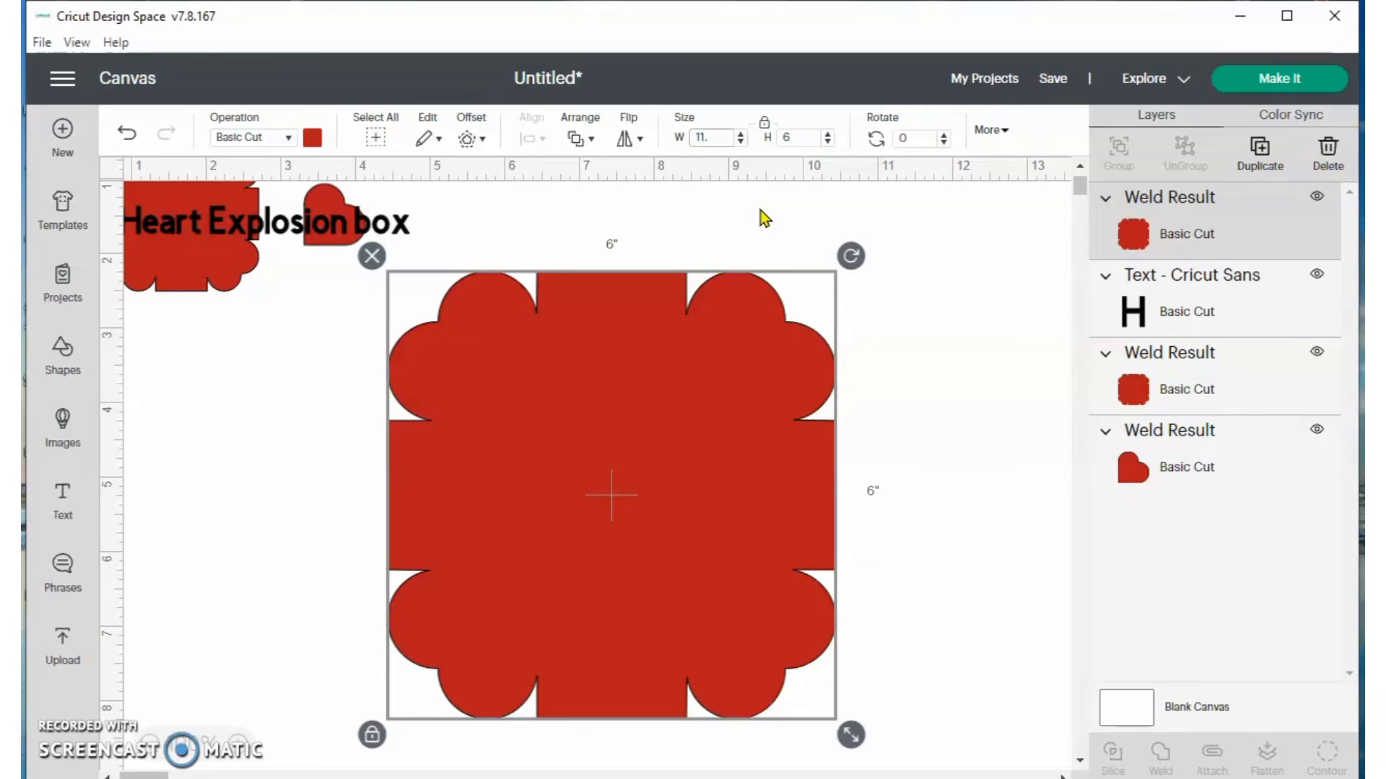
key("Return")
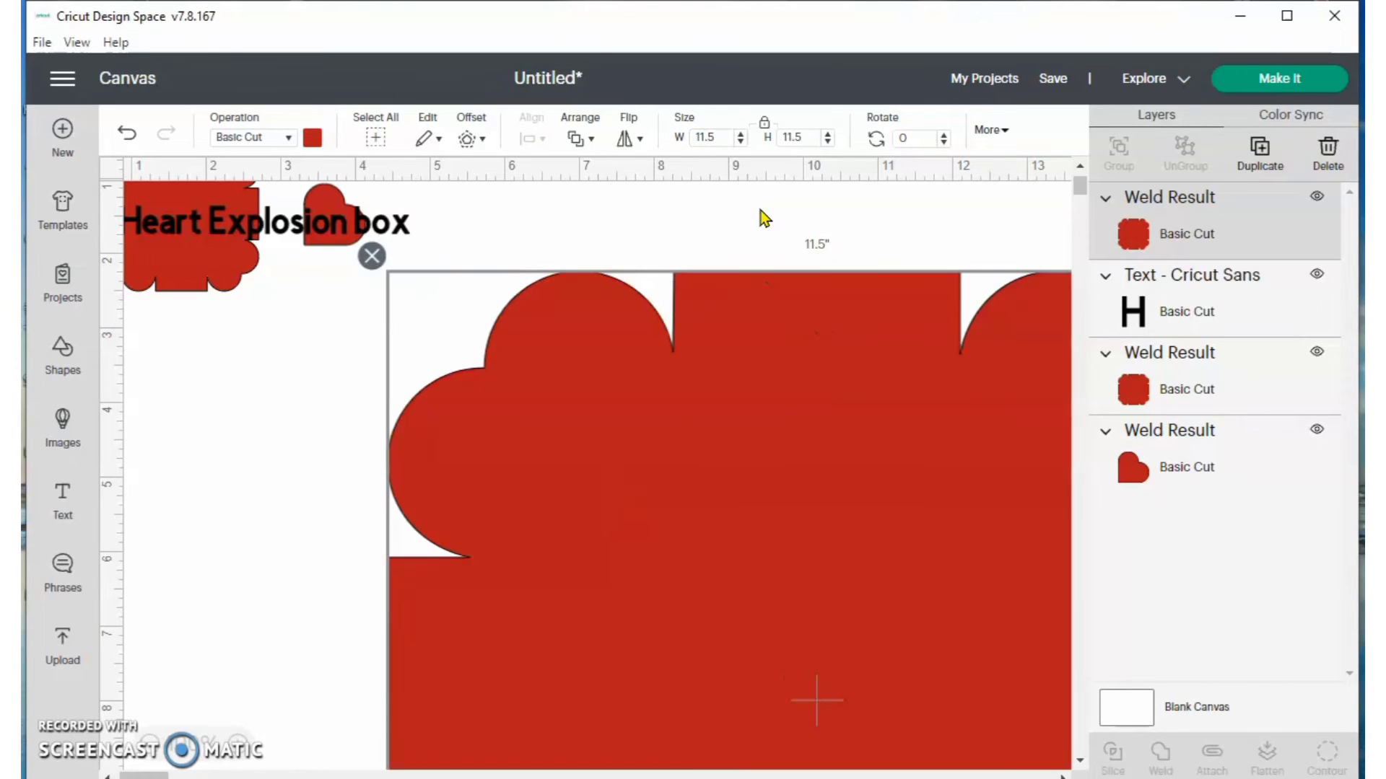
left_click_drag(808, 352, 651, 505)
Hide the title text, the red sample template and the small sample heart, and move the large template up the canvas
left_click(1317, 275)
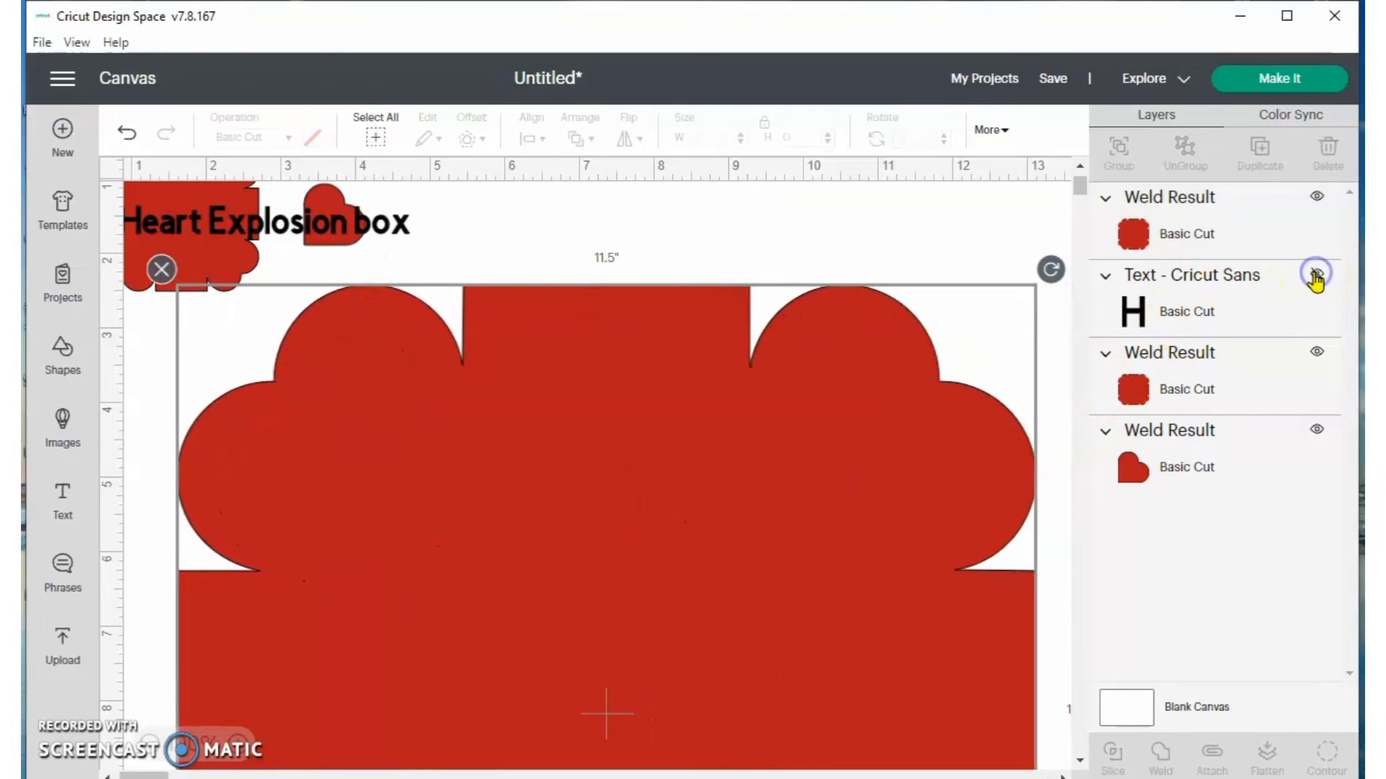
left_click(1317, 353)
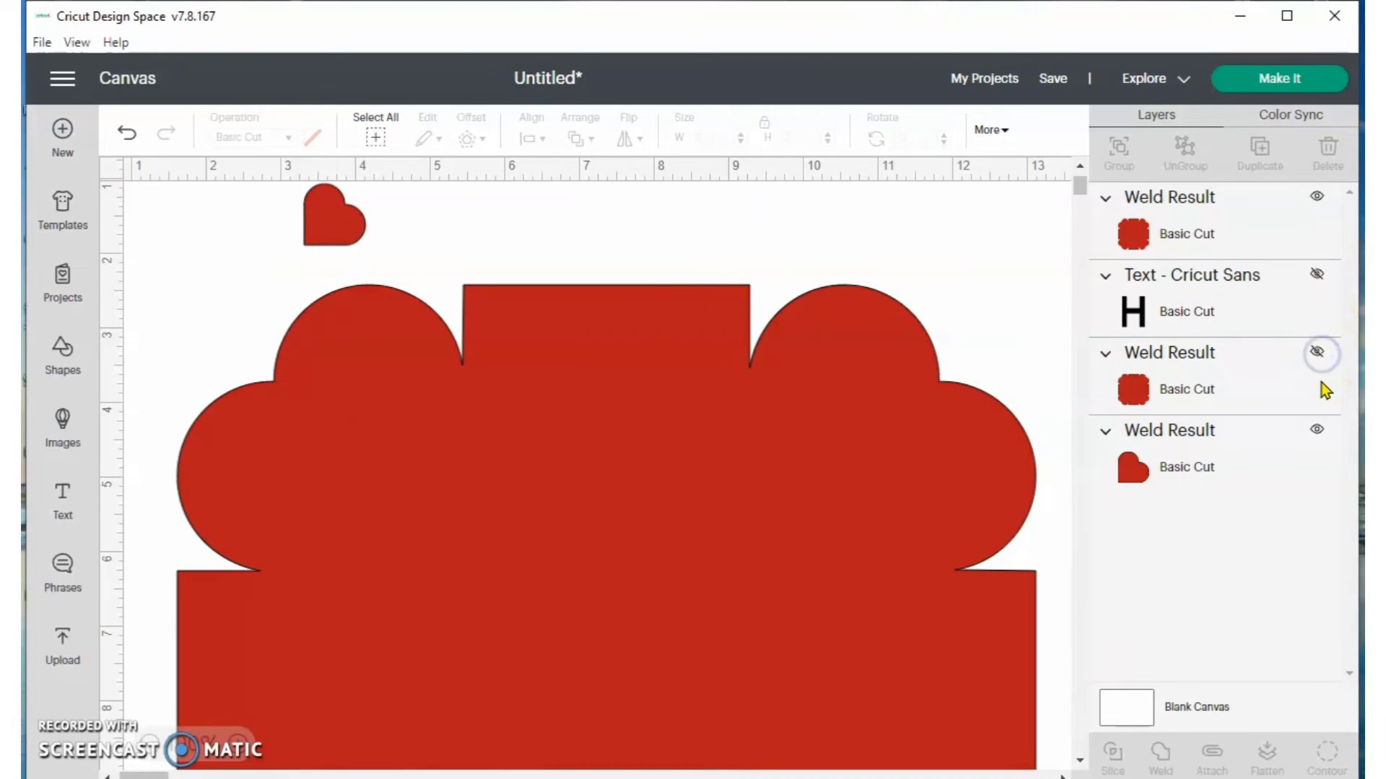
left_click(1317, 431)
left_click_drag(670, 530, 658, 473)
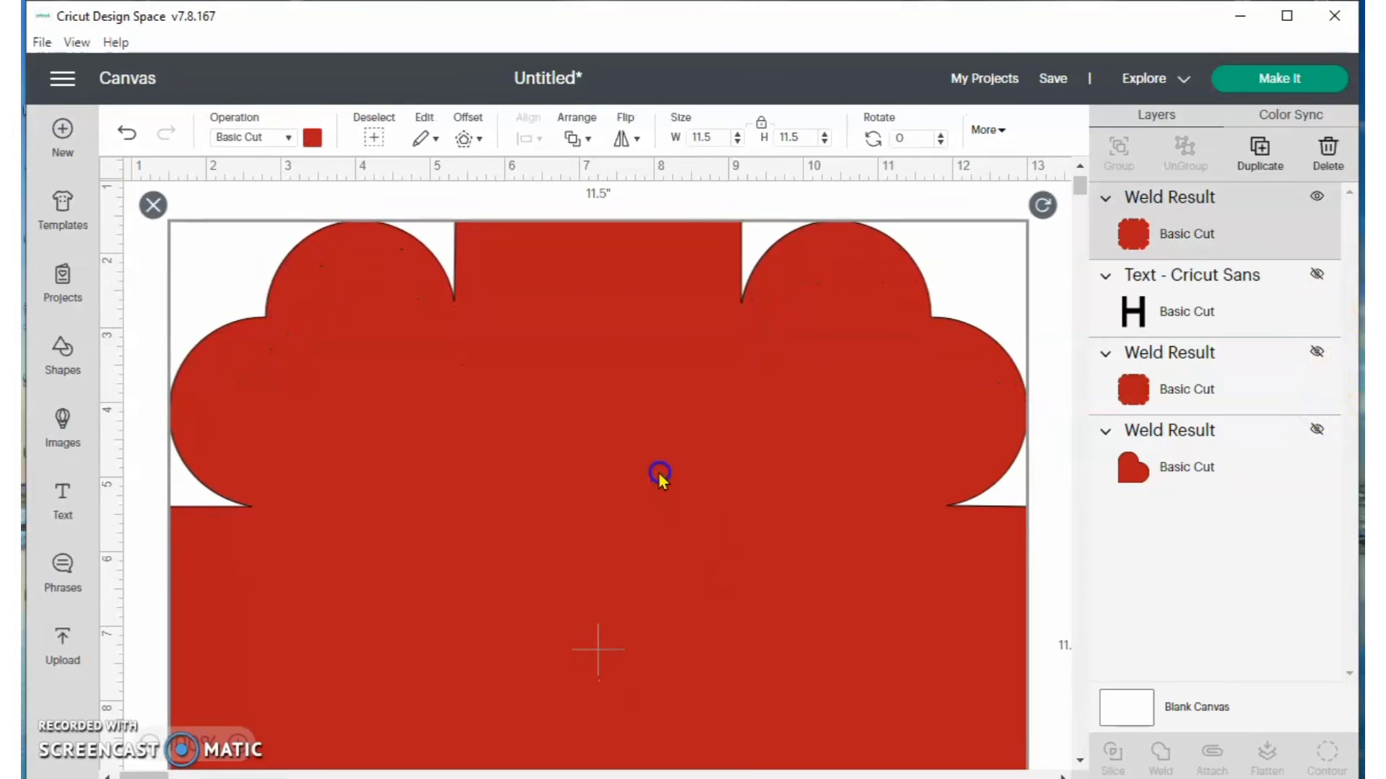
Preview how the 11.5-inch template fits on the 12 in x 12 in cutting mat and return to the canvas
left_click(1285, 79)
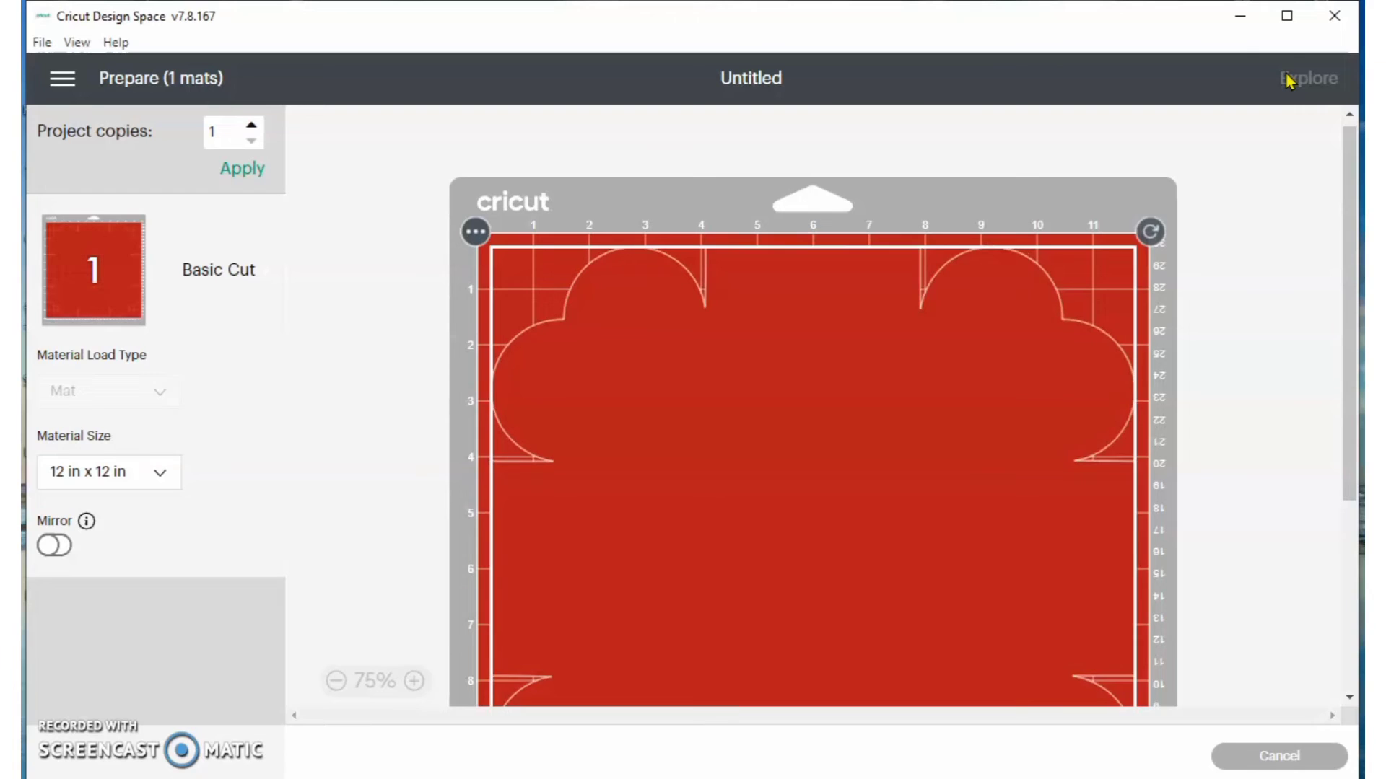
left_click(777, 419)
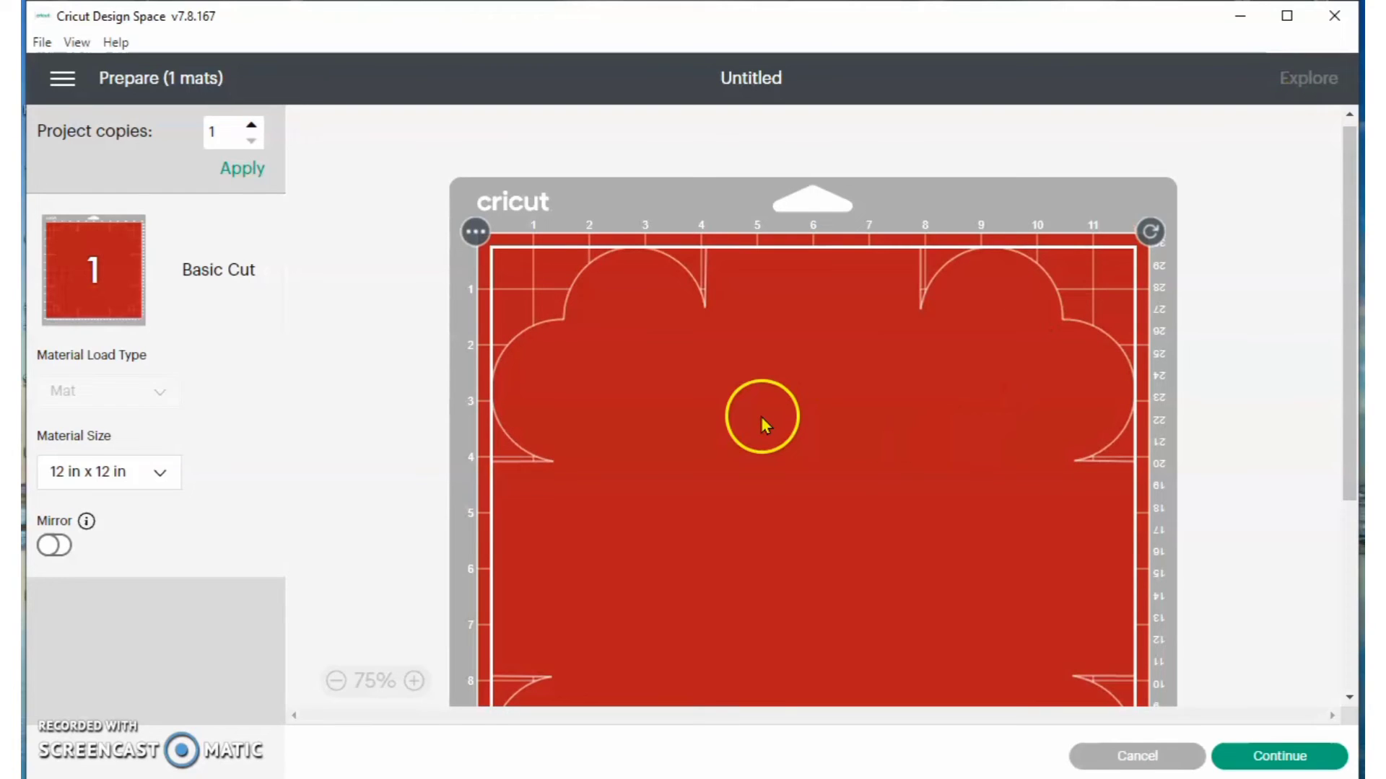
left_click(1120, 757)
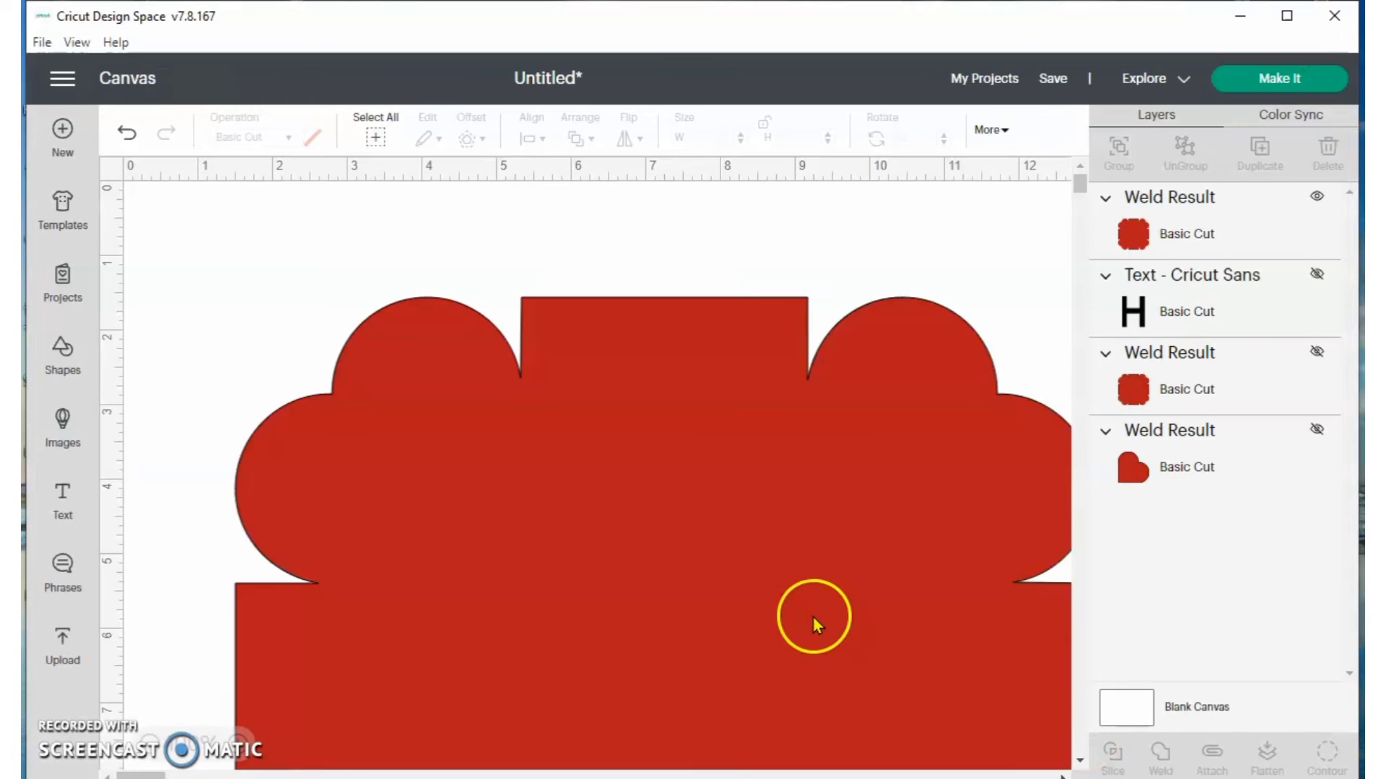
Reposition the large template near the canvas origin so the whole shape is in view
left_click(710, 598)
left_click_drag(710, 598, 637, 511)
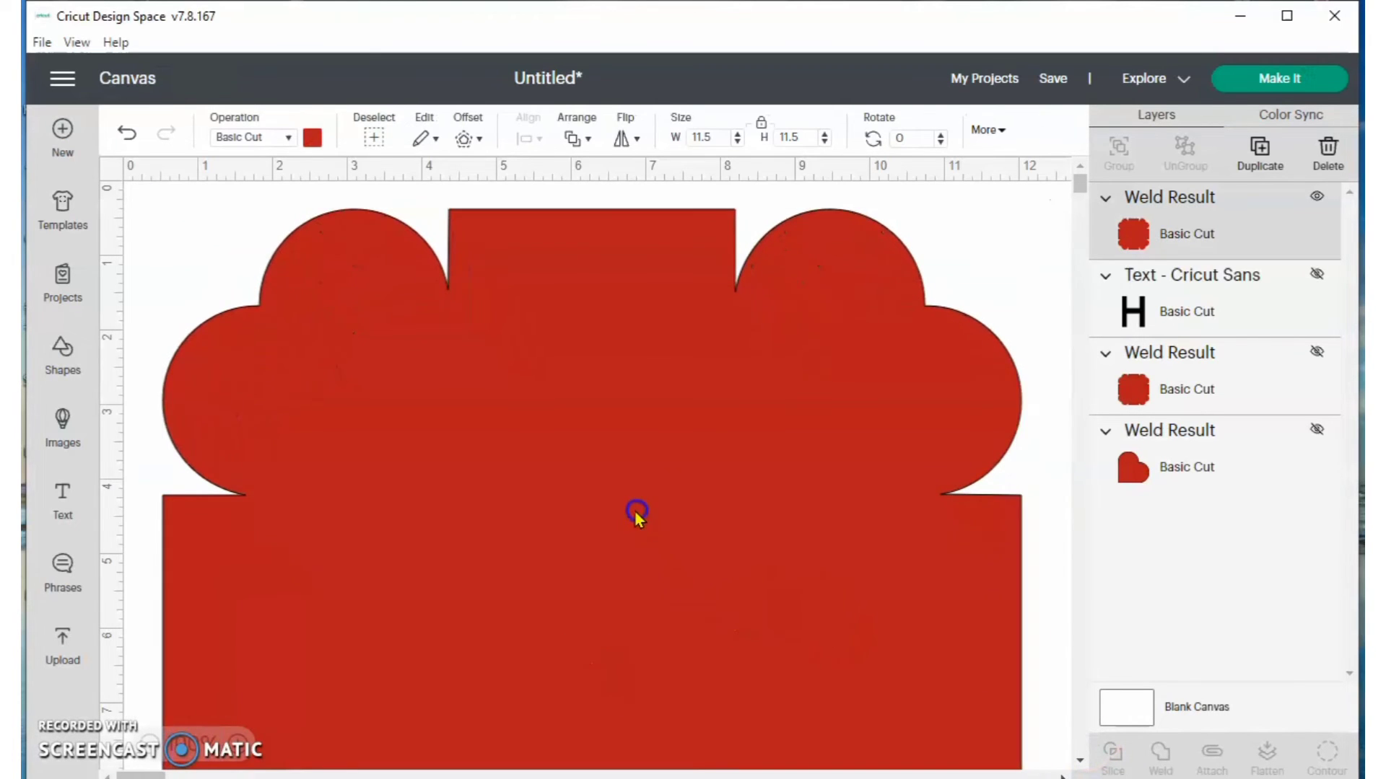
left_click(131, 755)
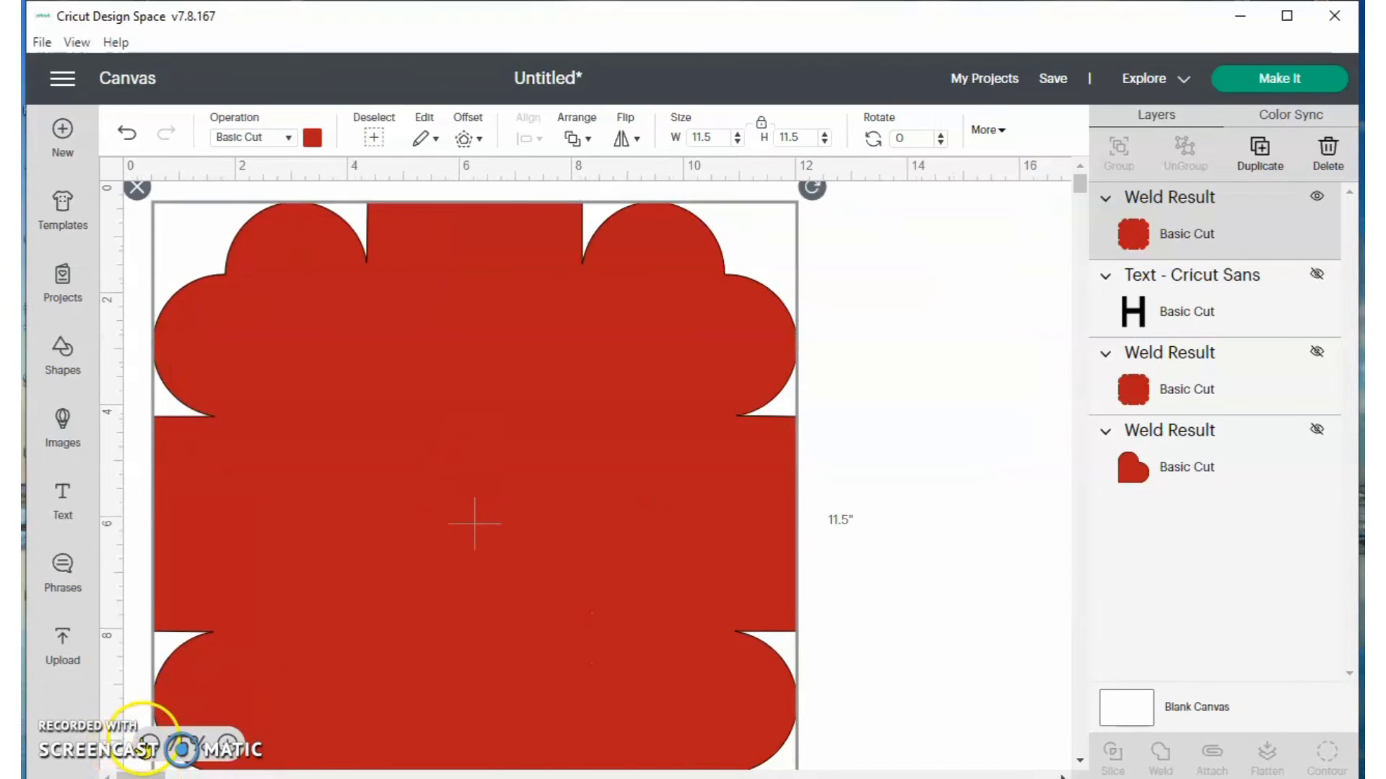
left_click(145, 740)
left_click_drag(291, 362, 339, 398)
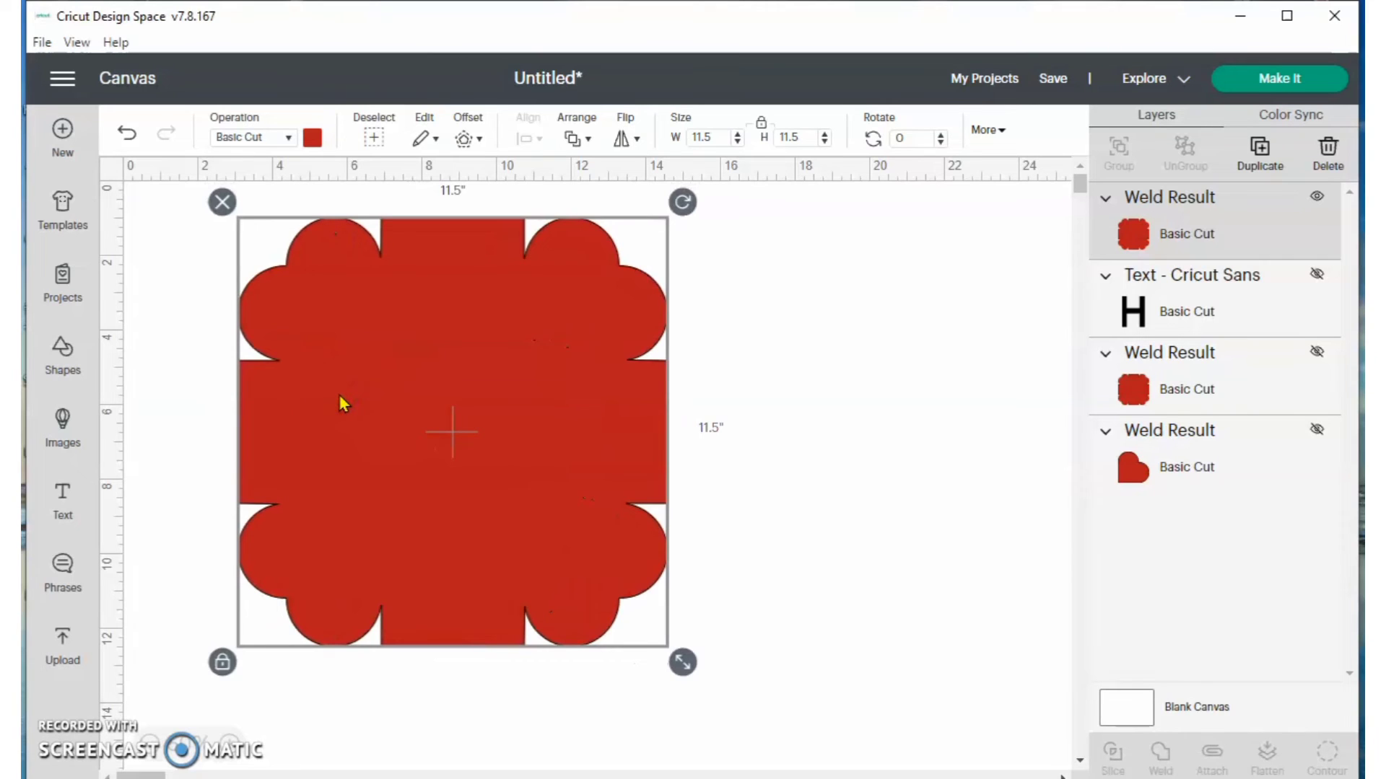
left_click(808, 344)
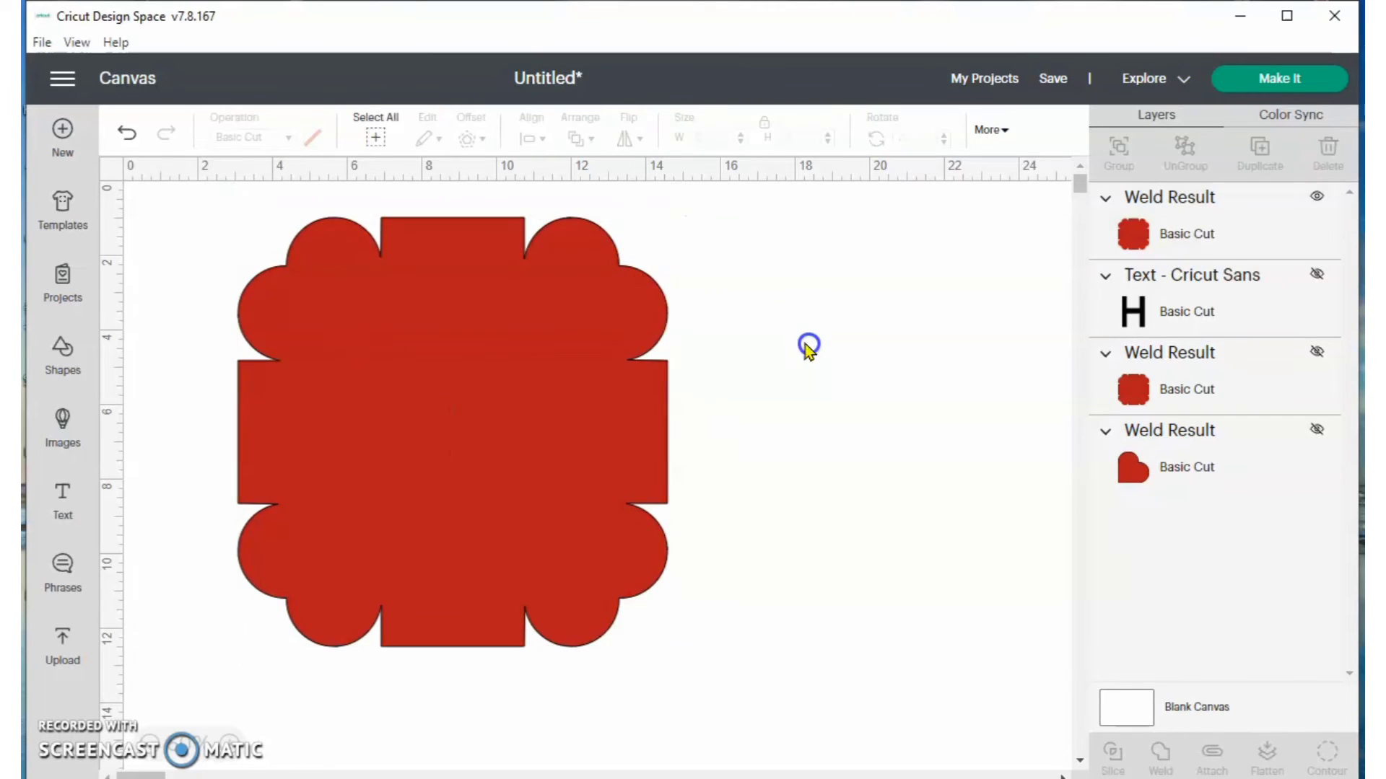
Unhide the small sample heart, place it beside the large template and color it light pink
left_click(1317, 431)
left_click_drag(261, 235, 353, 266)
left_click_drag(265, 237, 257, 370)
left_click(311, 138)
left_click(333, 258)
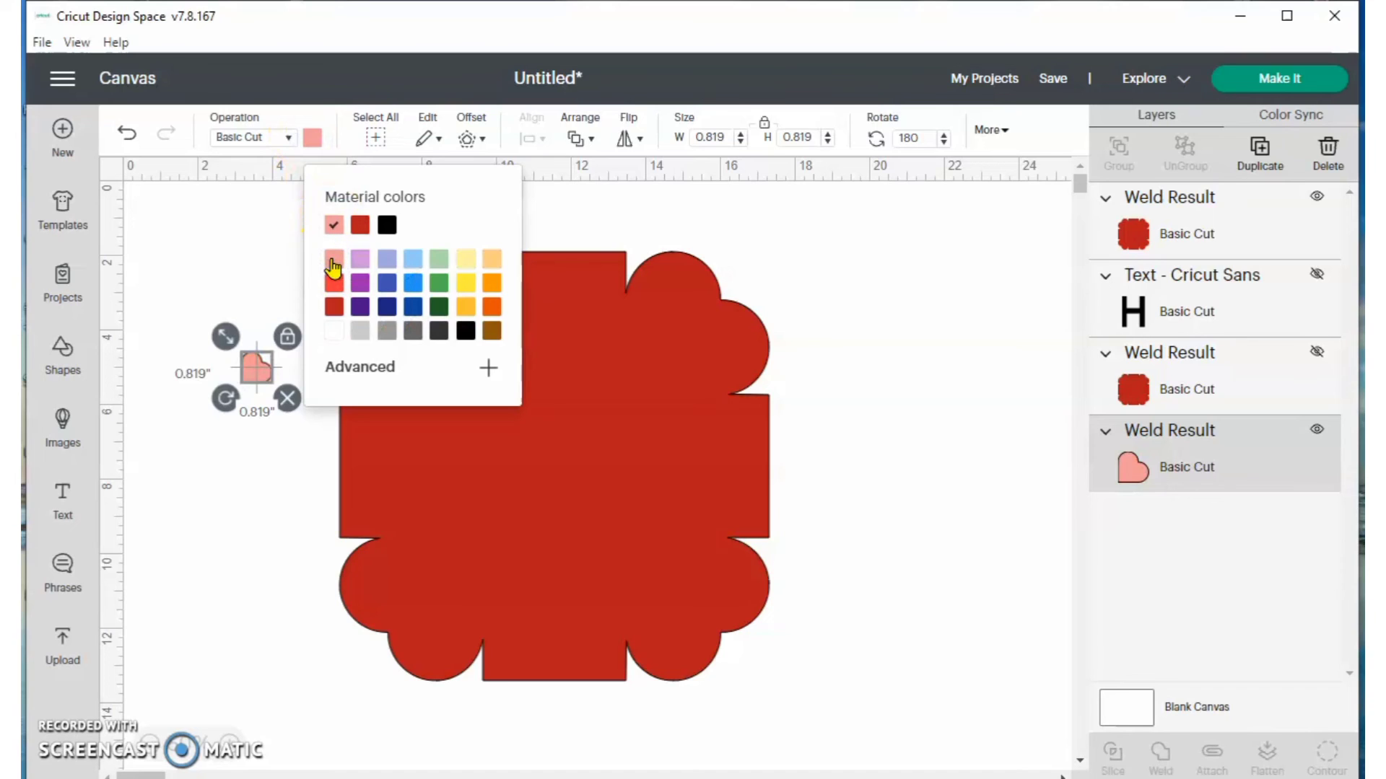
Resize the pink heart to 2 inches and bring it to the front over the template's upper-right heart corner
left_click(765, 123)
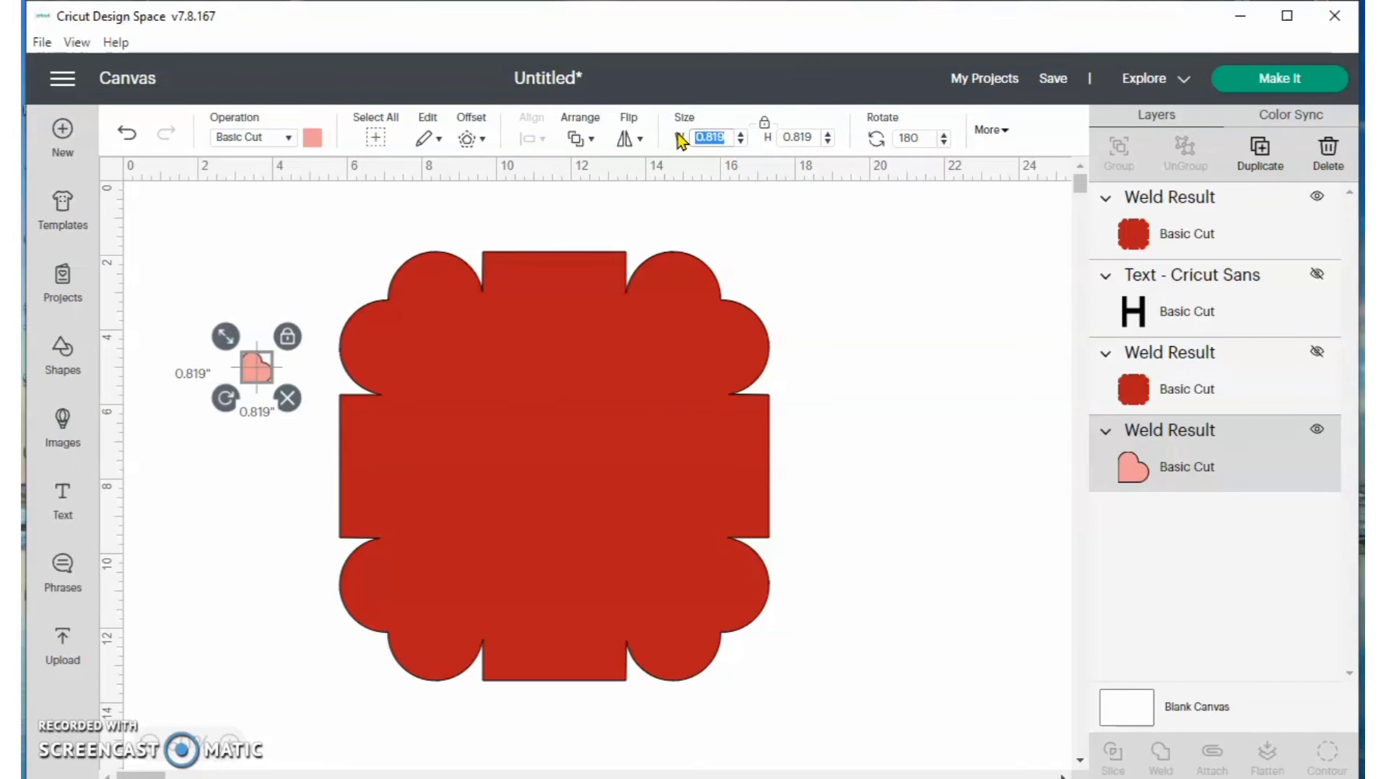
key("Return")
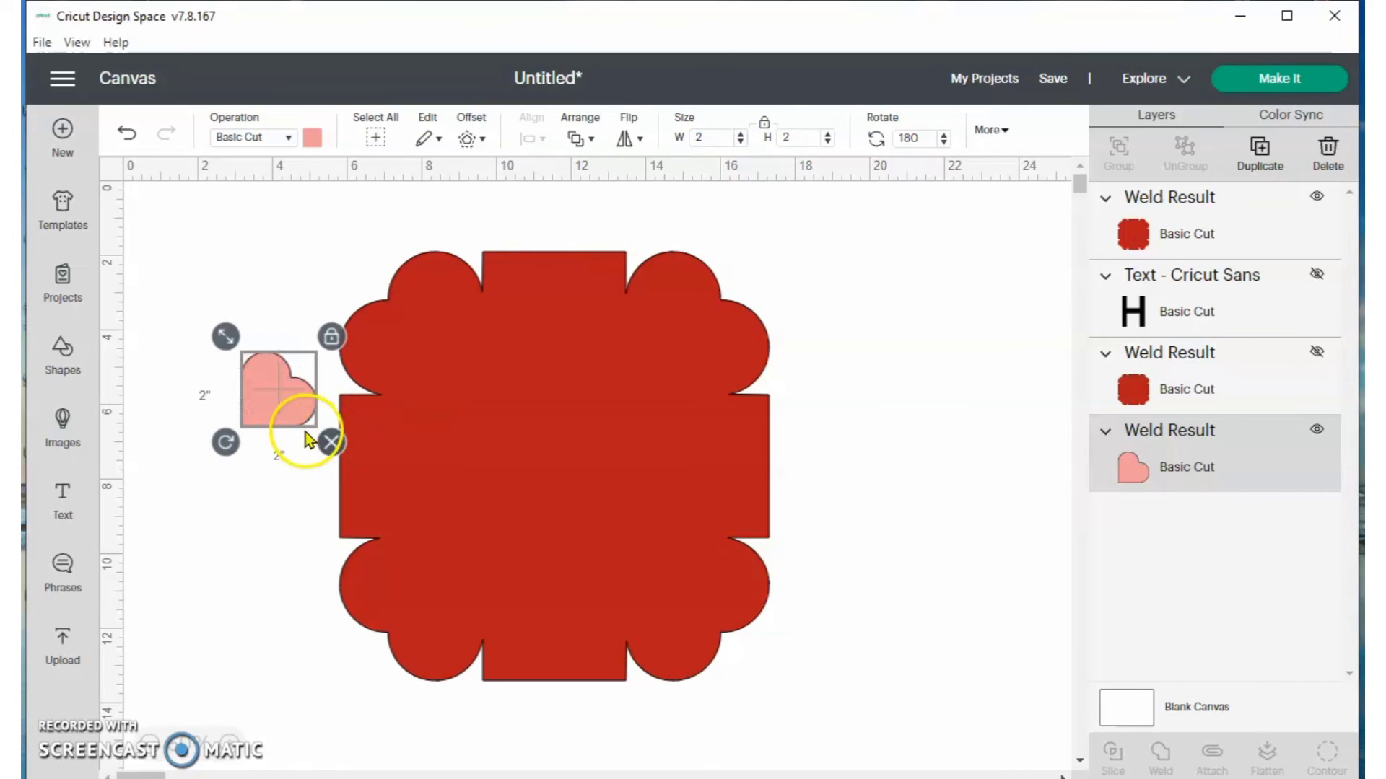
left_click_drag(269, 397, 652, 349)
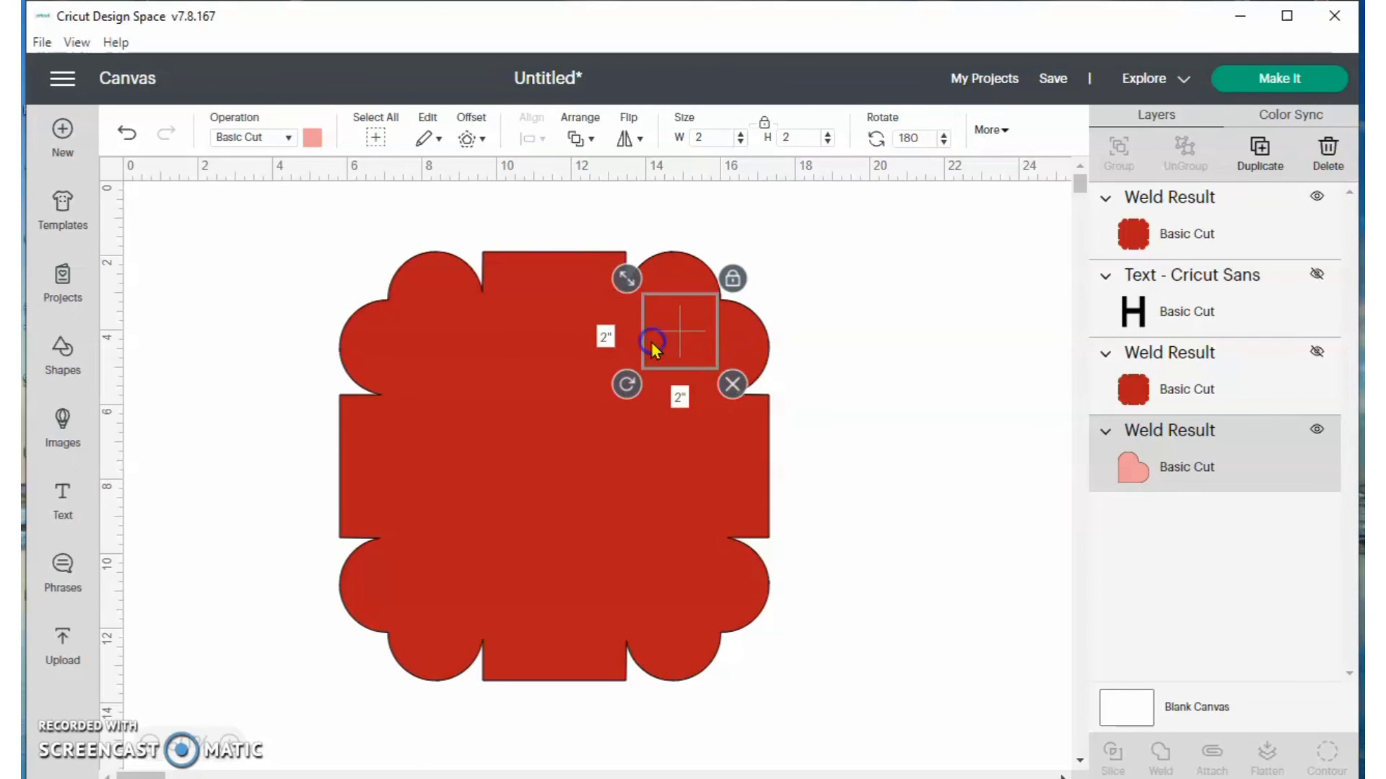
left_click(579, 142)
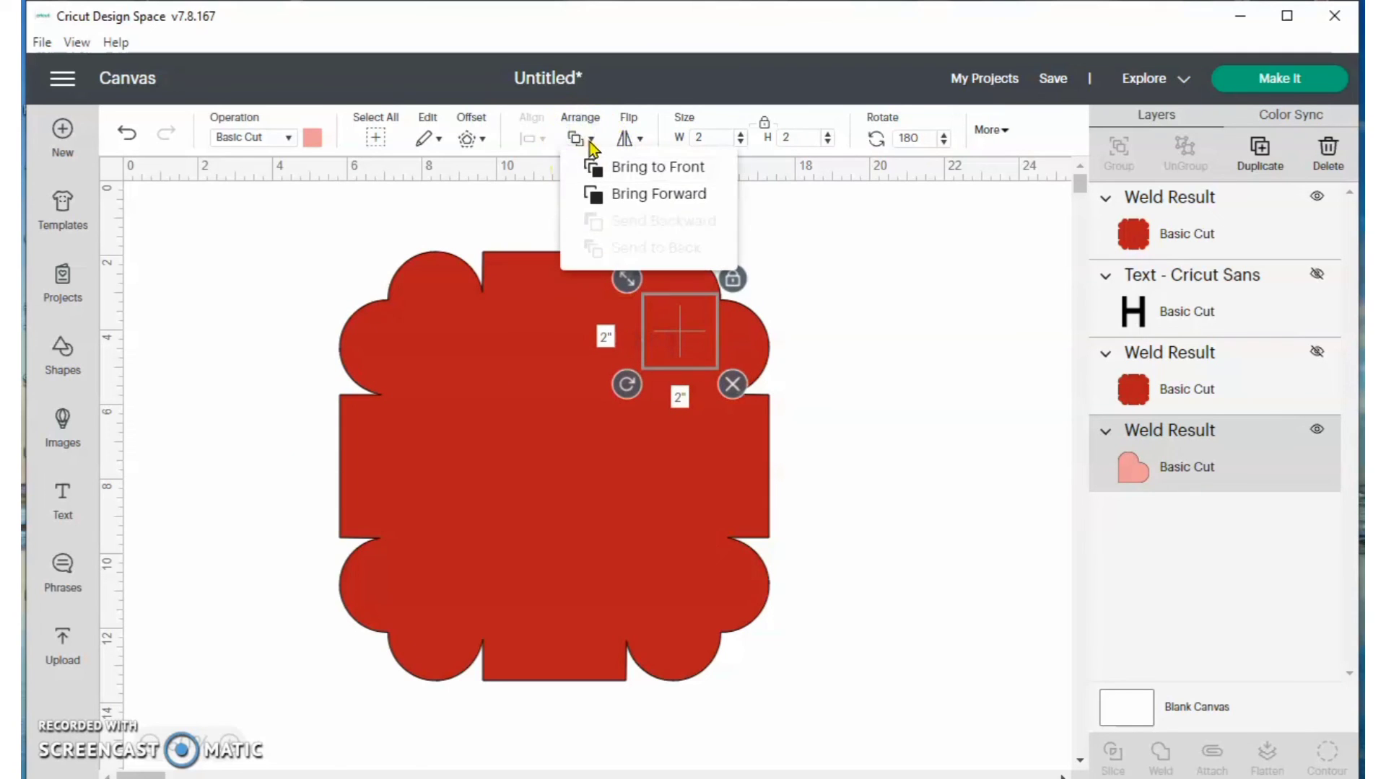
left_click(610, 172)
left_click_drag(673, 352, 684, 343)
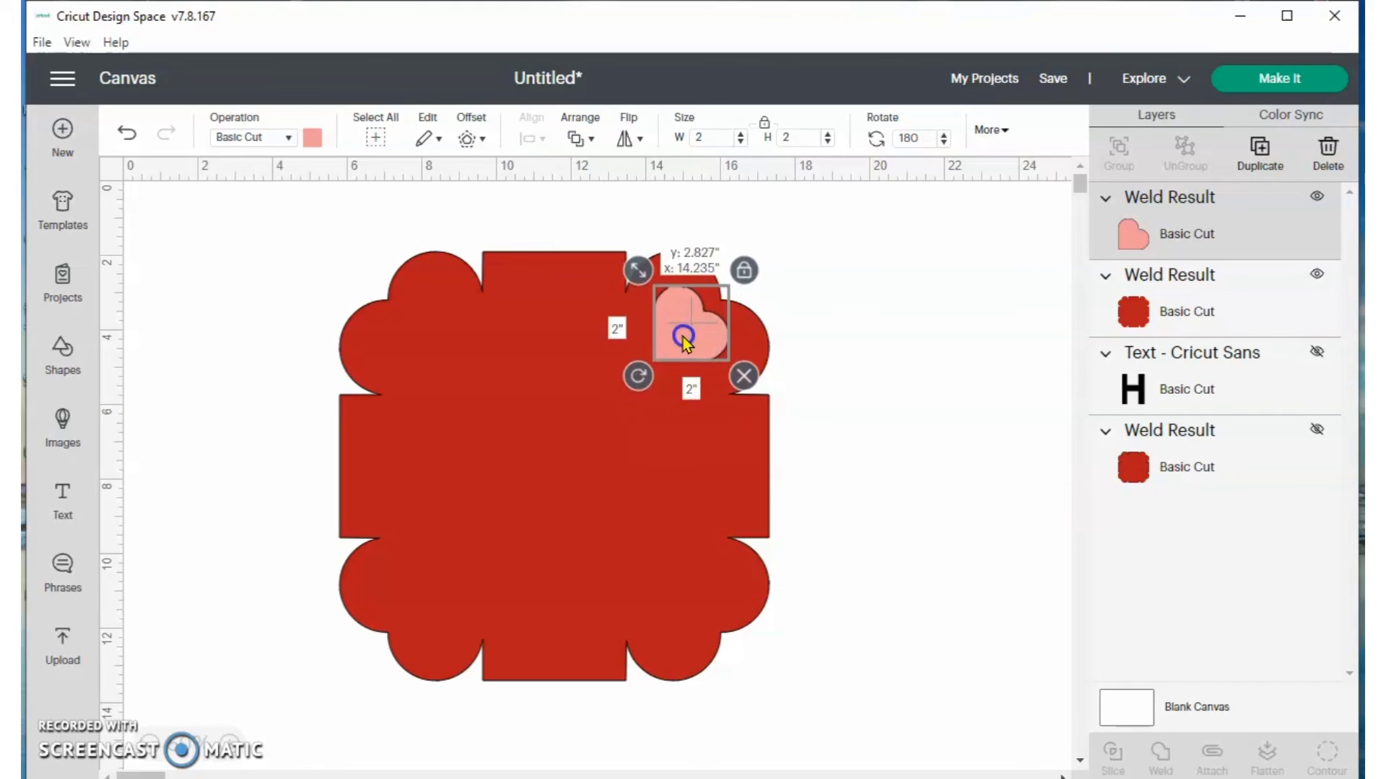
Enlarge the pink heart to about 3.22 inches to fit inside the heart corner, and move it off to the template's right
left_click_drag(638, 272, 604, 254)
left_click_drag(634, 309, 659, 328)
left_click_drag(627, 254, 616, 240)
mouse_move(653, 334)
left_mouse_down()
mouse_move(661, 352)
mouse_move(653, 345)
left_mouse_up()
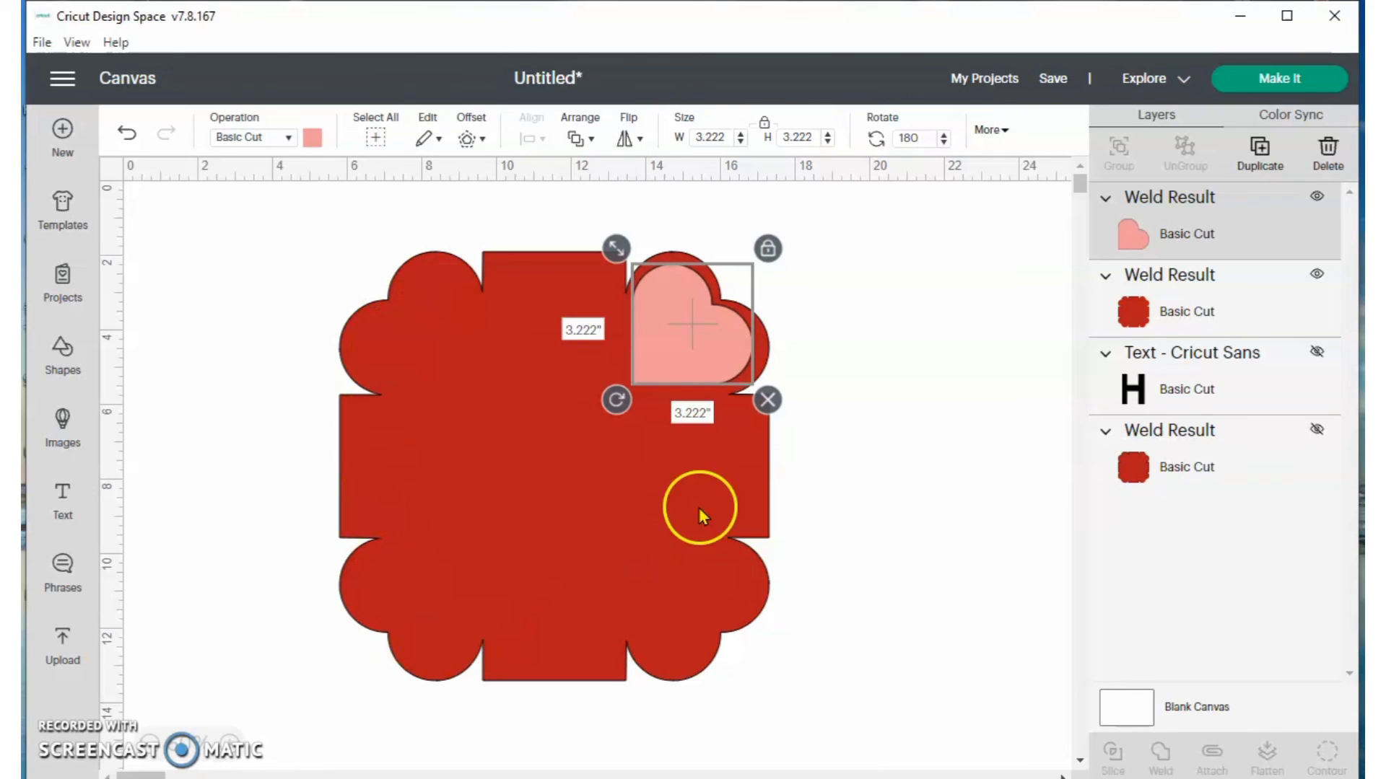
left_click_drag(661, 347, 892, 293)
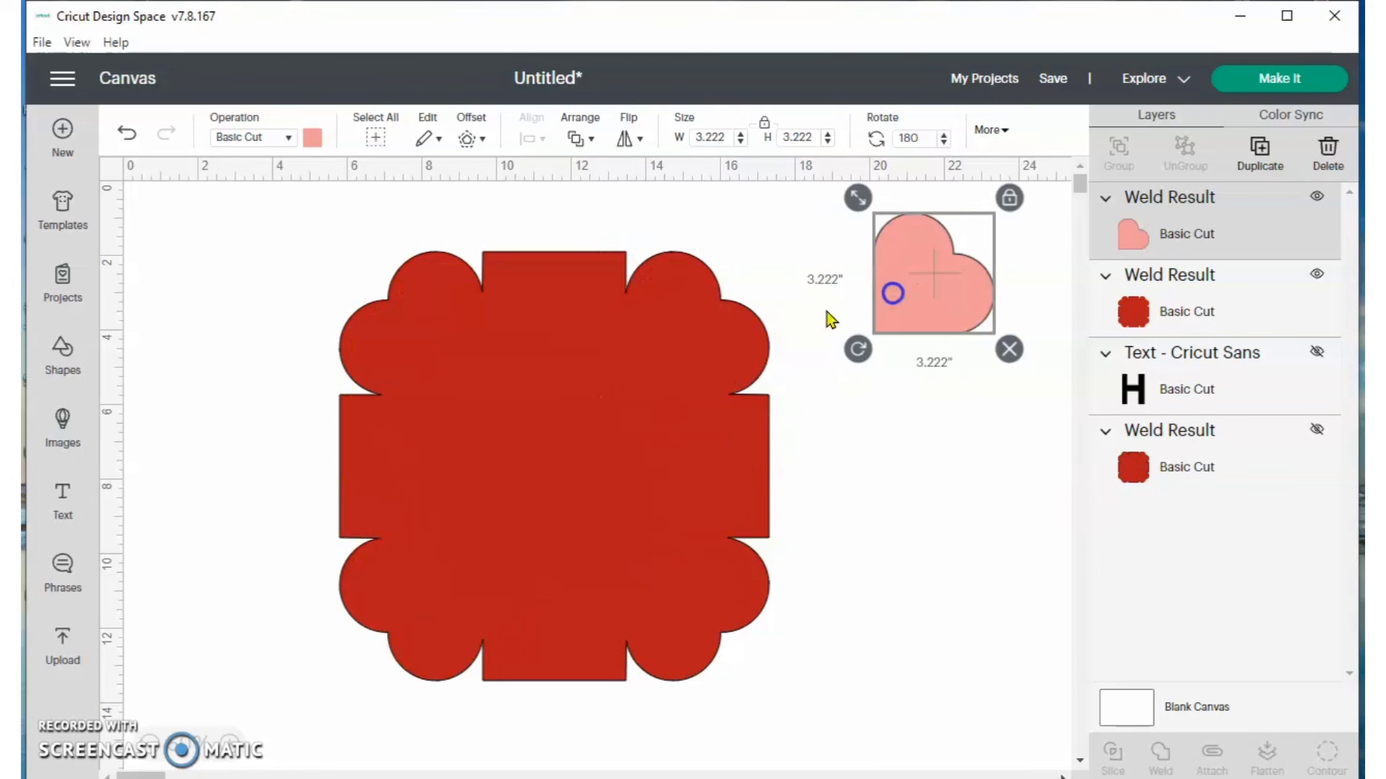
Duplicate the 11.5-inch red template and color the copy light purple
left_click(489, 446)
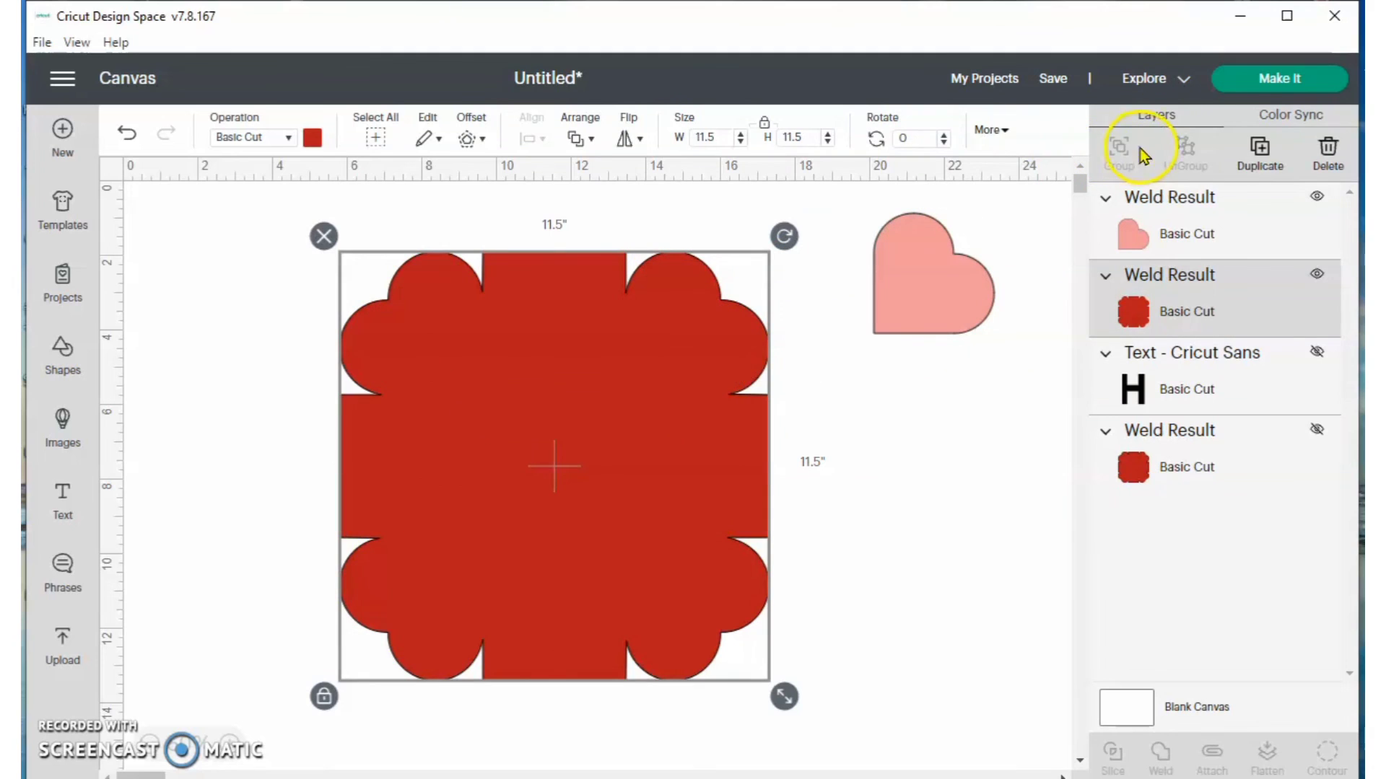
left_click(1275, 156)
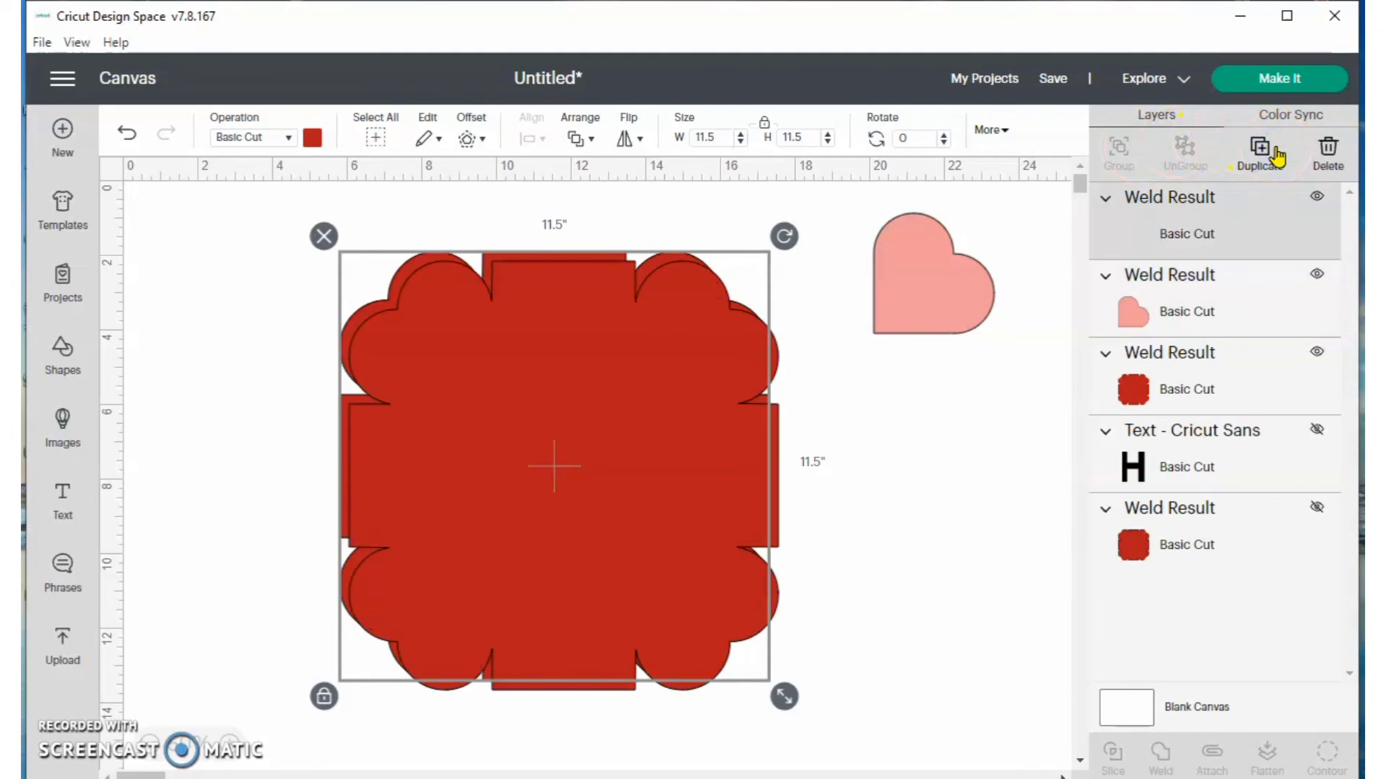
left_click(663, 428)
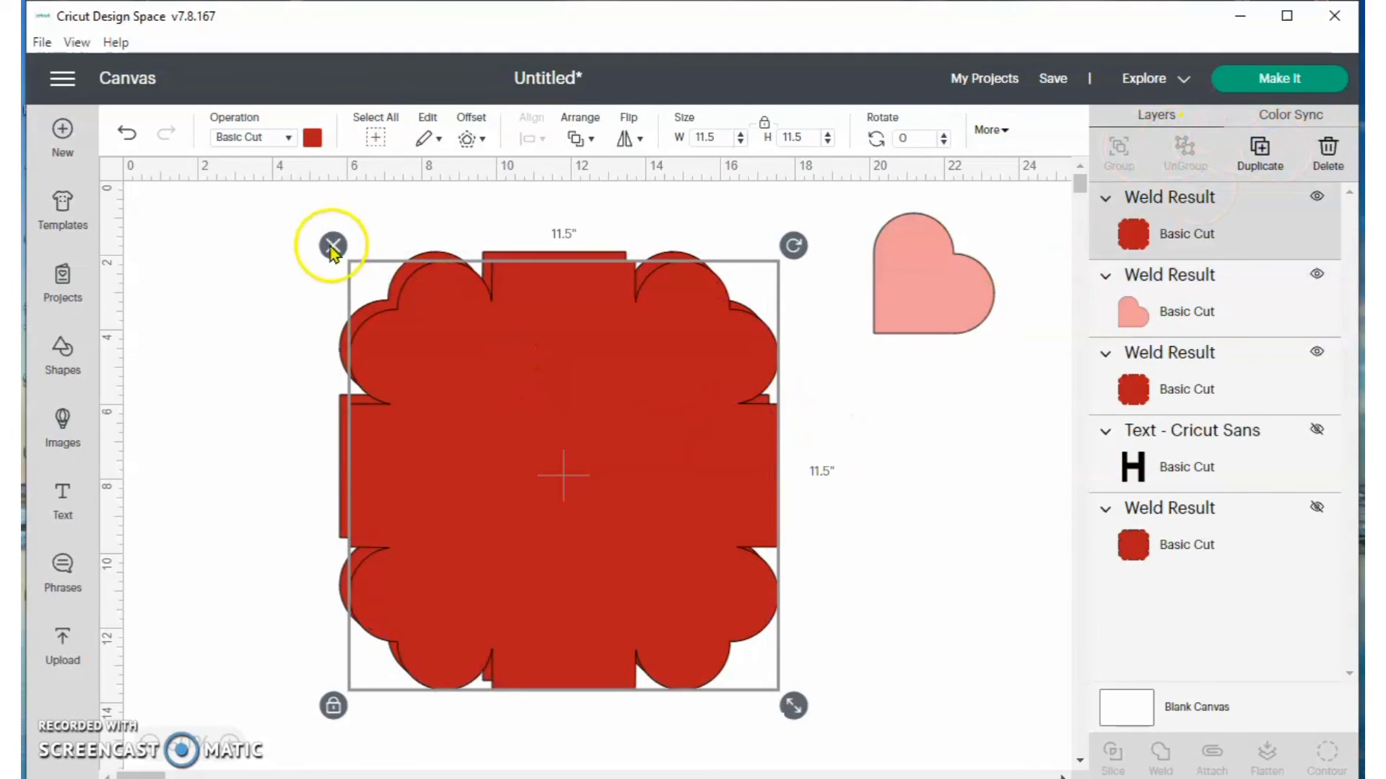
left_click(312, 138)
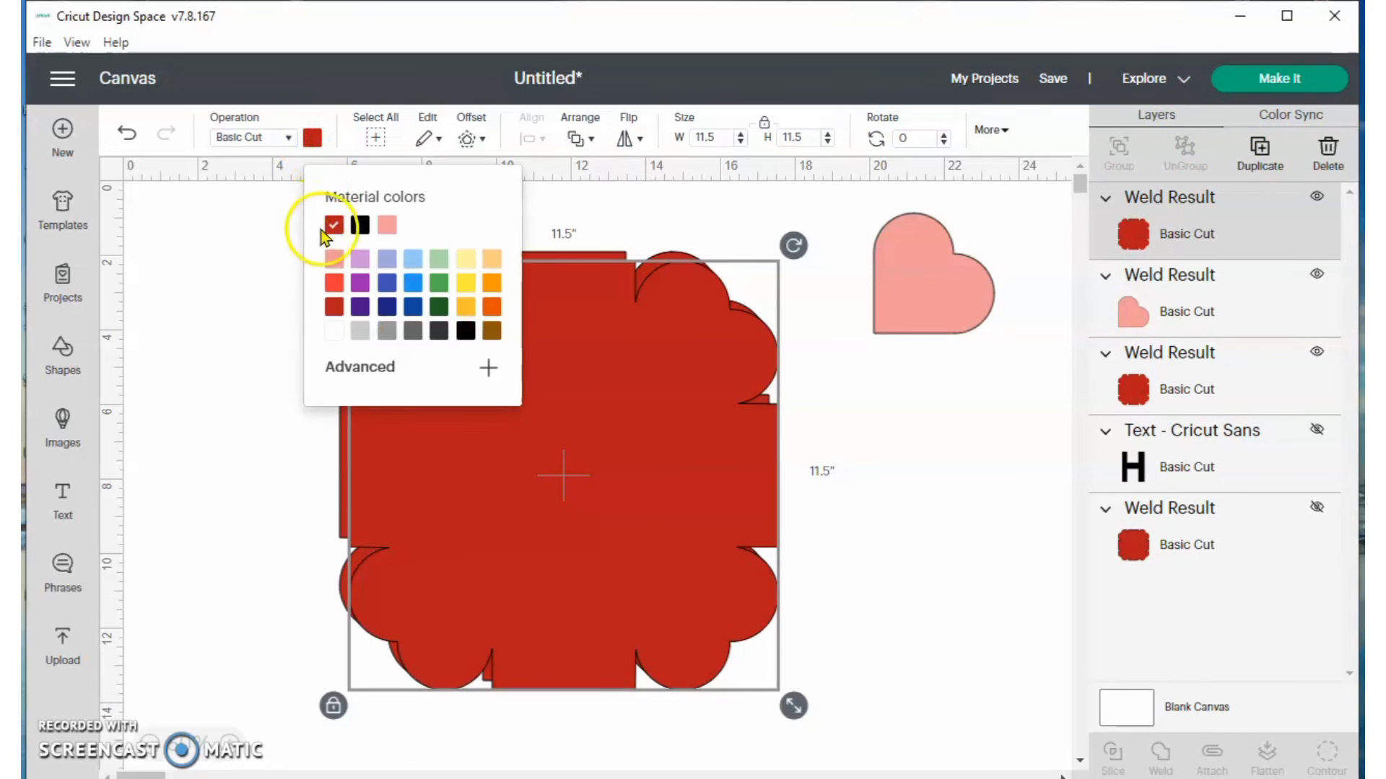
left_click(360, 260)
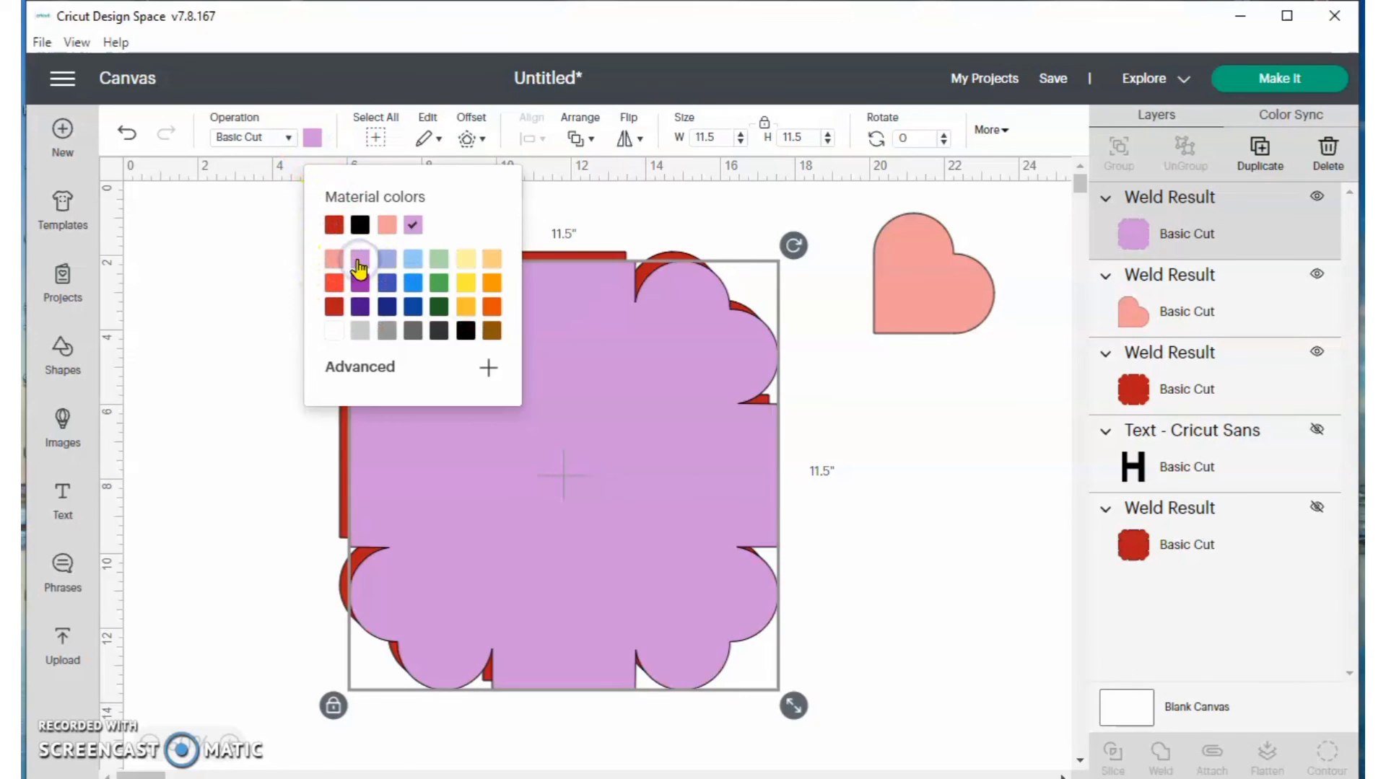
Scale the purple template copy down proportionally to about 10.89 inches and recolor it red
left_click_drag(793, 706, 764, 684)
left_click(763, 684)
left_click(678, 663)
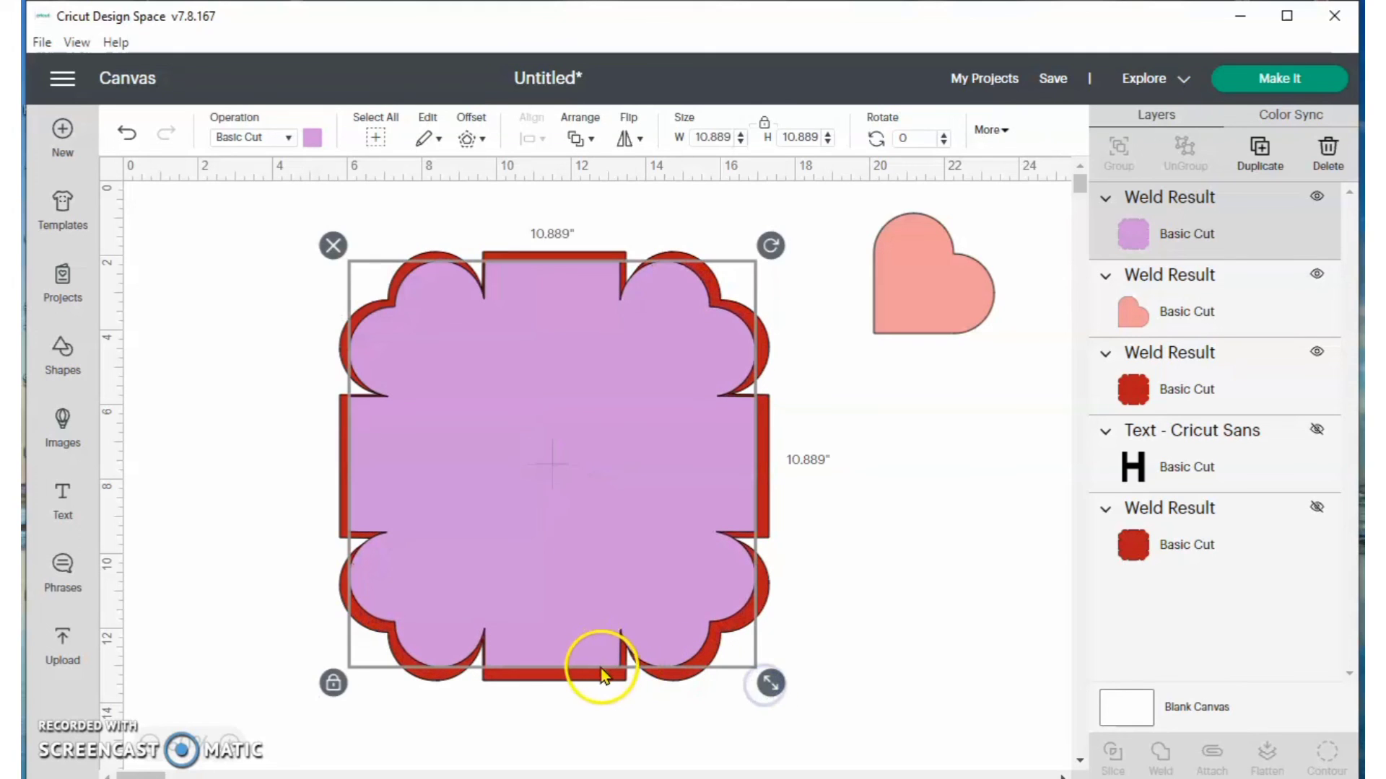
left_click(311, 139)
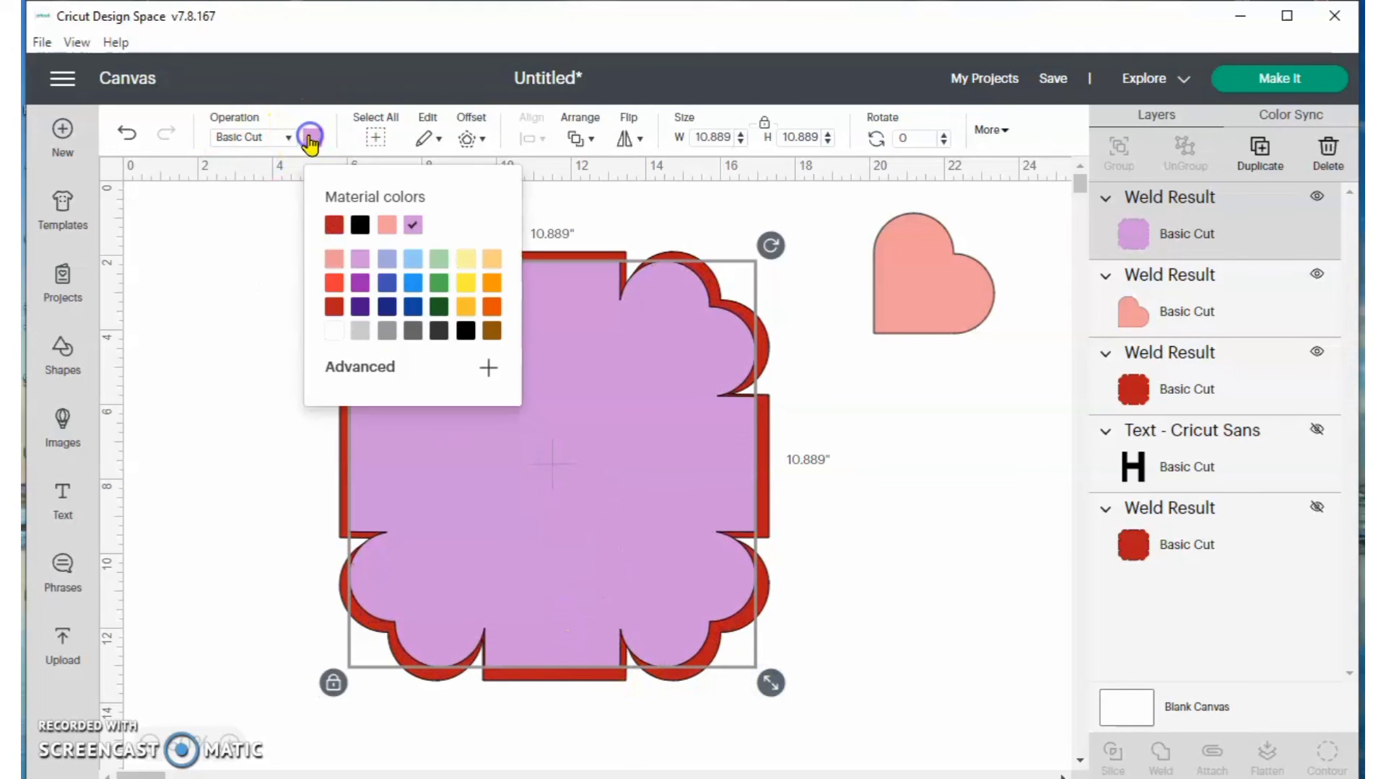
left_click(334, 227)
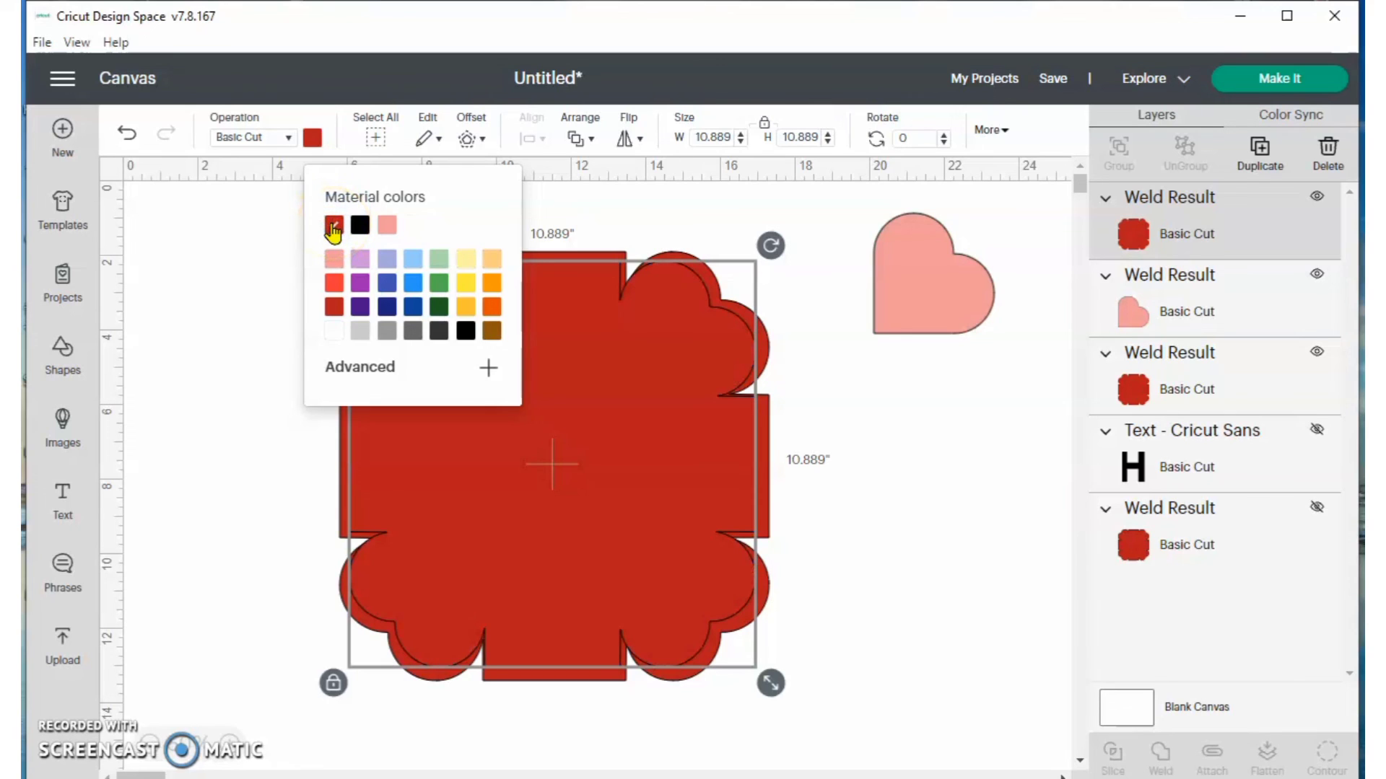
Color the larger 11.5-inch template black and shift the smaller red copy to center it as a layer on top
left_click(990, 261)
left_click(871, 513)
left_click(599, 678)
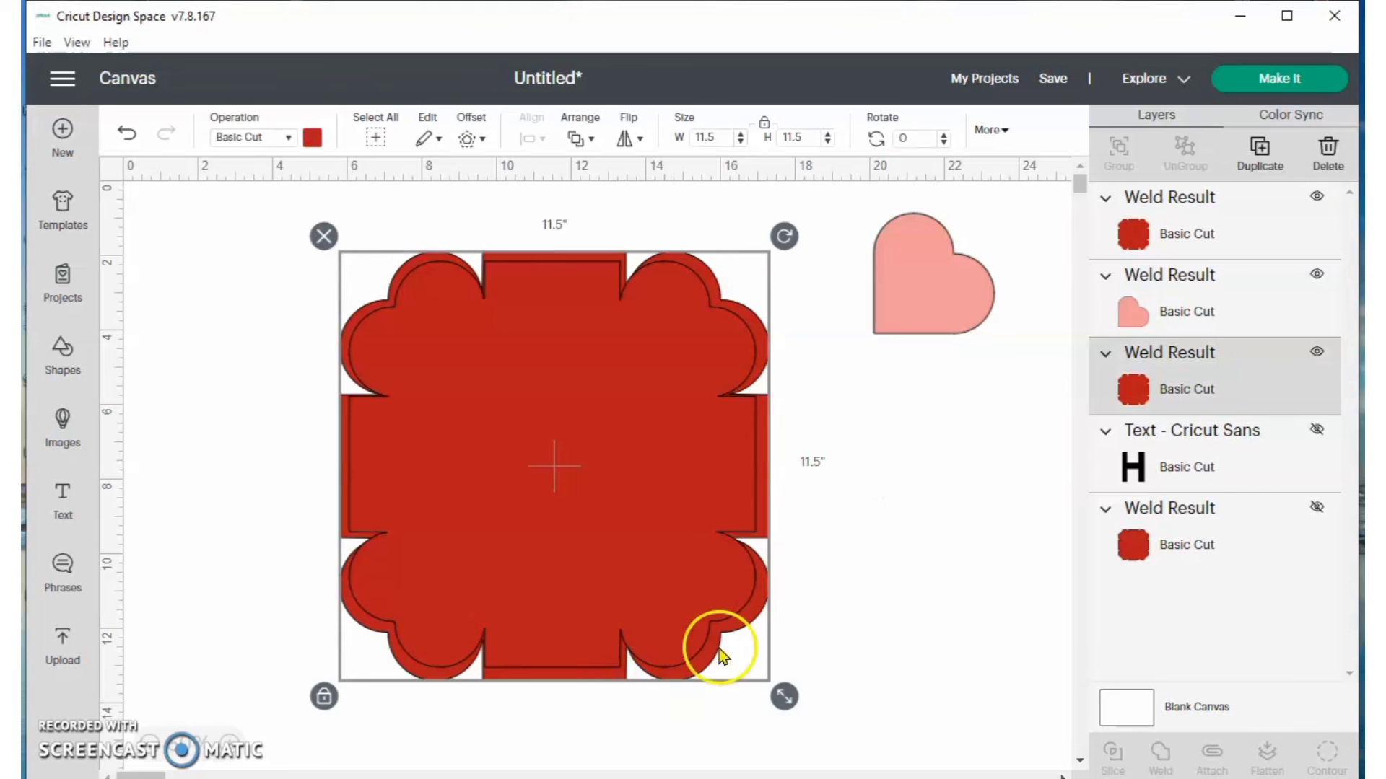
left_click(312, 138)
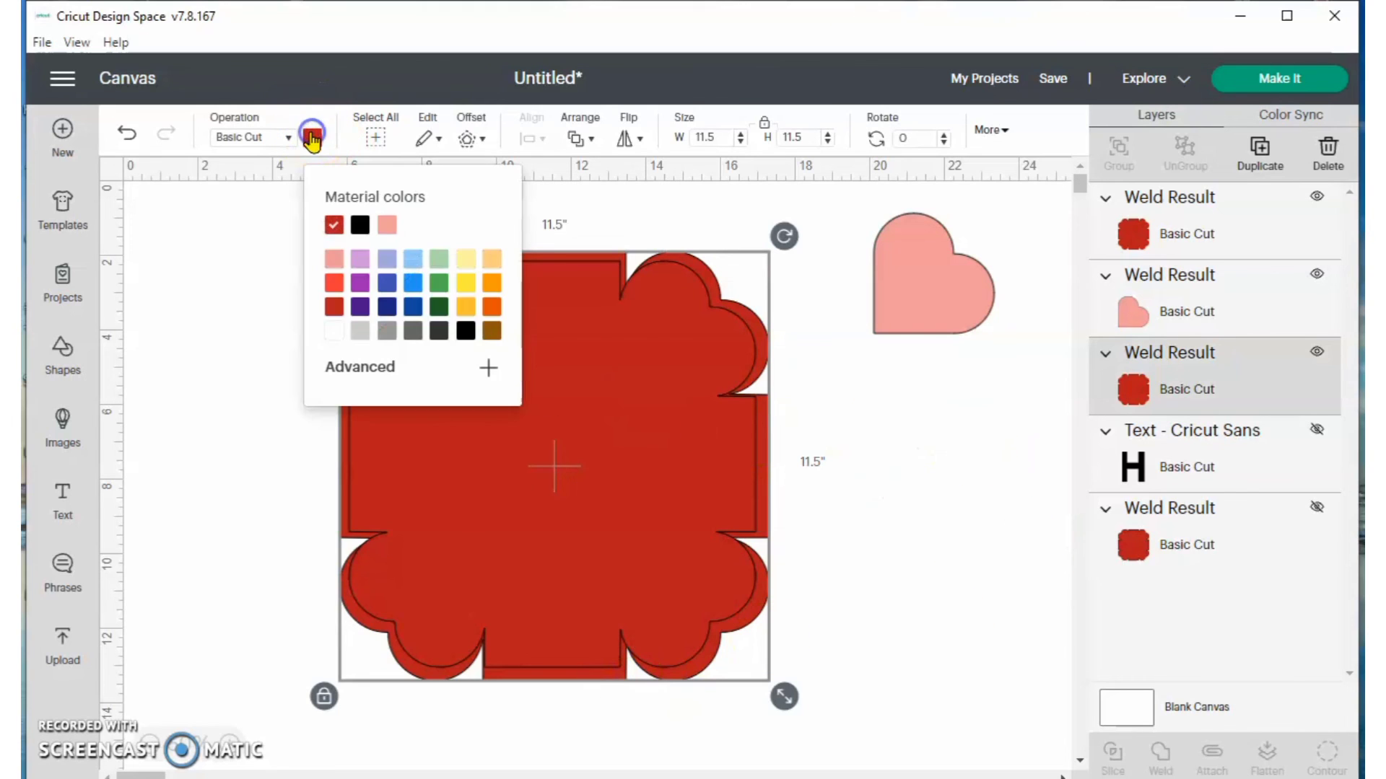
left_click(361, 225)
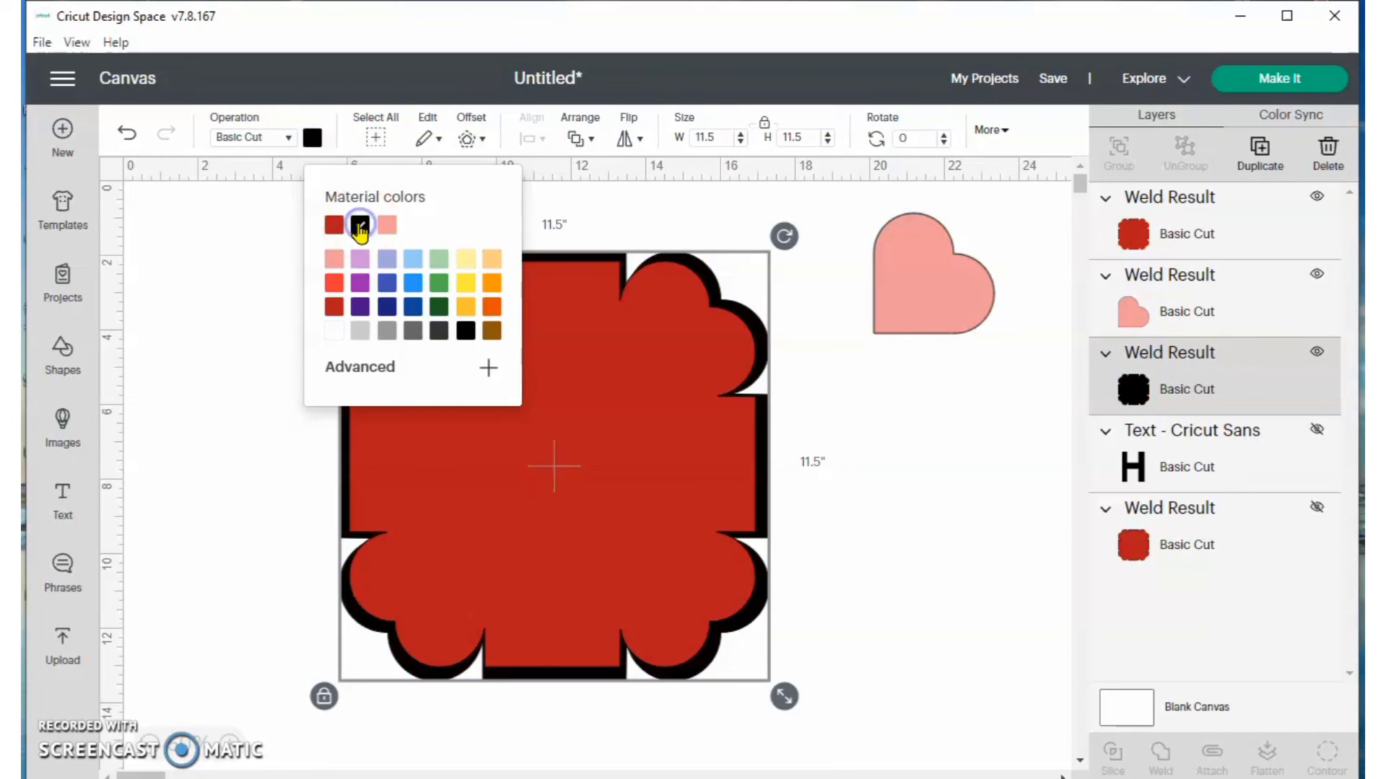
left_click(984, 576)
left_click_drag(464, 560, 459, 562)
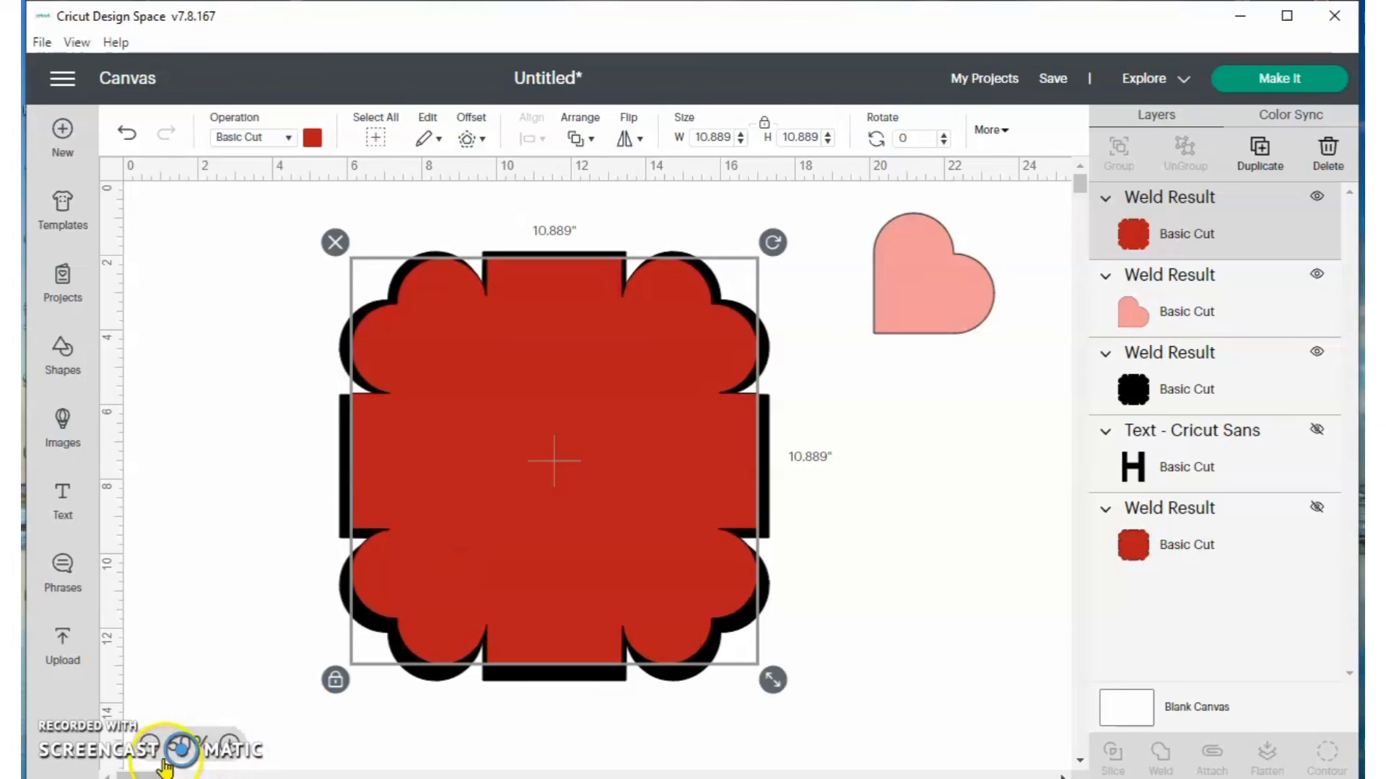